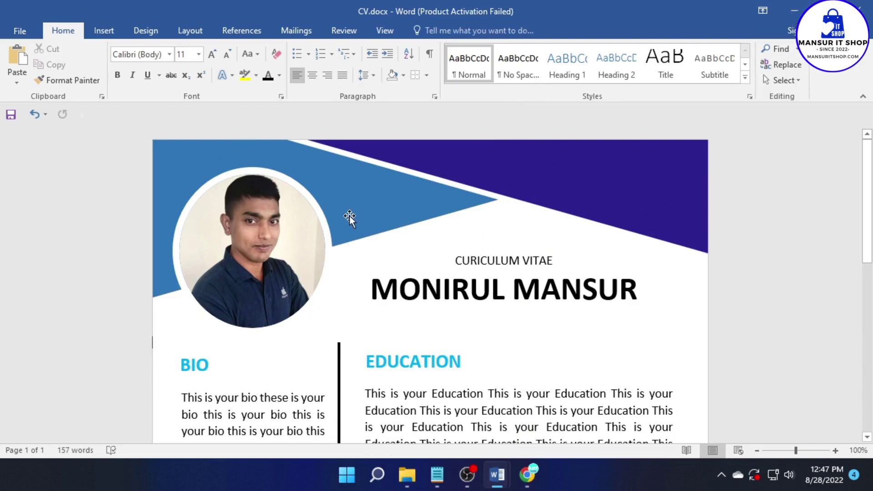
Scroll through the finished CV to review its layout.
{"action": "scroll", "coordinate": [350, 216], "scroll_direction": "down", "scroll_amount": 3}
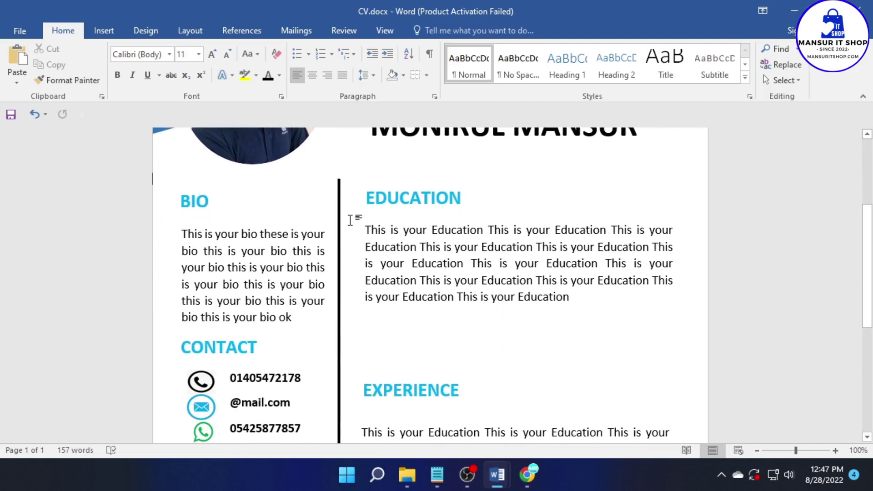
{"action": "scroll", "coordinate": [350, 220], "scroll_direction": "down", "scroll_amount": 2}
{"action": "scroll", "coordinate": [350, 220], "scroll_direction": "down", "scroll_amount": 3}
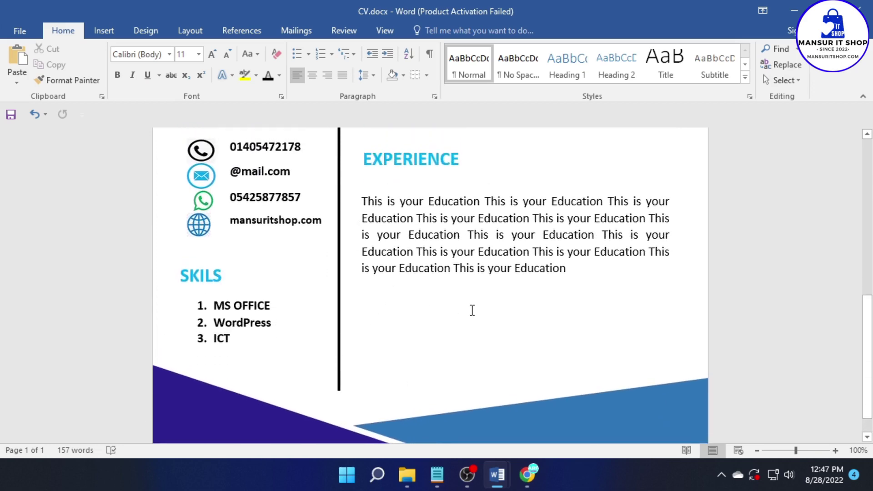
{"action": "scroll", "coordinate": [388, 280], "scroll_direction": "down", "scroll_amount": 6, "text": "ctrl"}
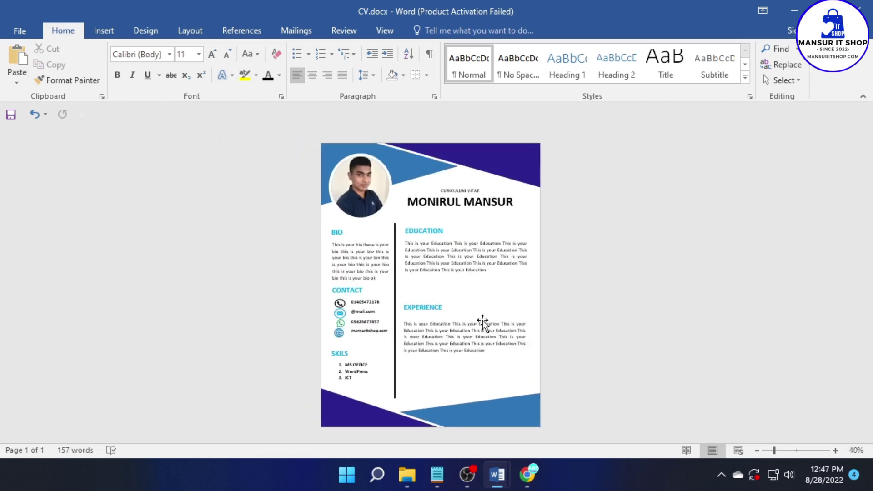
{"action": "scroll", "coordinate": [523, 300], "scroll_direction": "up", "scroll_amount": 6, "text": "ctrl"}
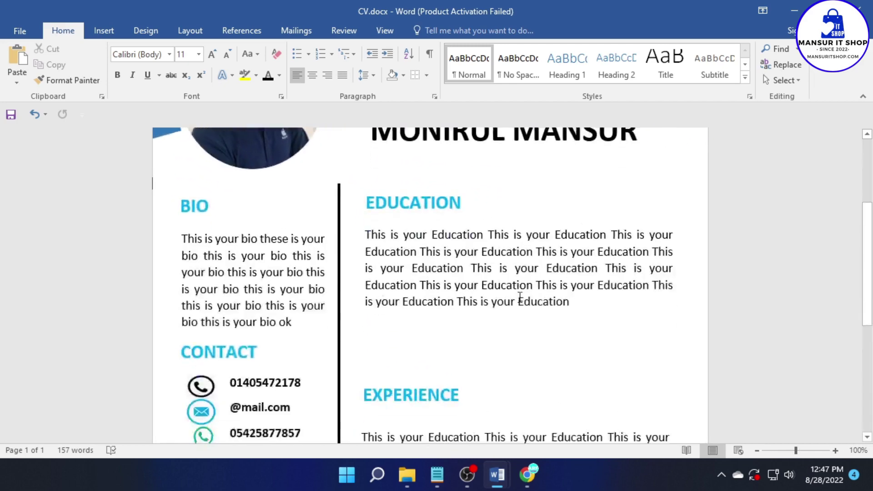
{"action": "scroll", "coordinate": [444, 353], "scroll_direction": "down", "scroll_amount": 3}
Paste the 'Lets strart' heading onto the empty last line of the EXPERIENCE box.
{"action": "left_click", "coordinate": [372, 372]}
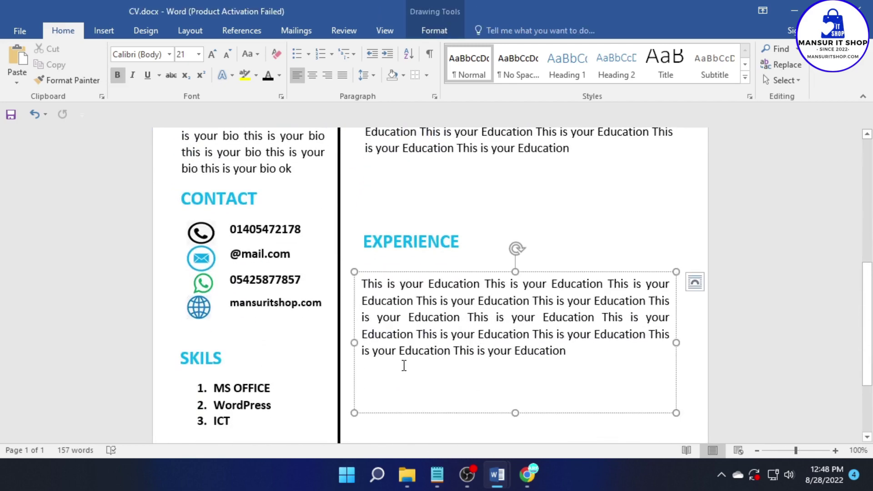
{"action": "type", "text": "Lets strart"}
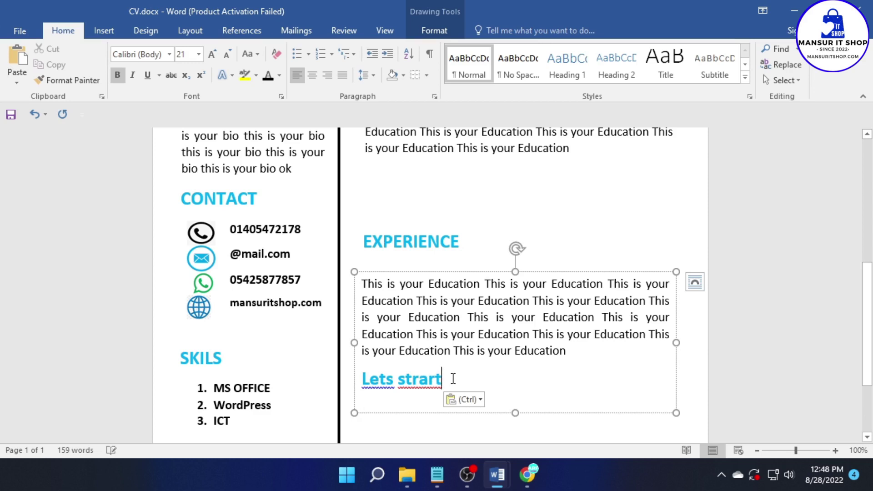
{"action": "left_click_drag", "start_coordinate": [377, 379], "coordinate": [463, 379]}
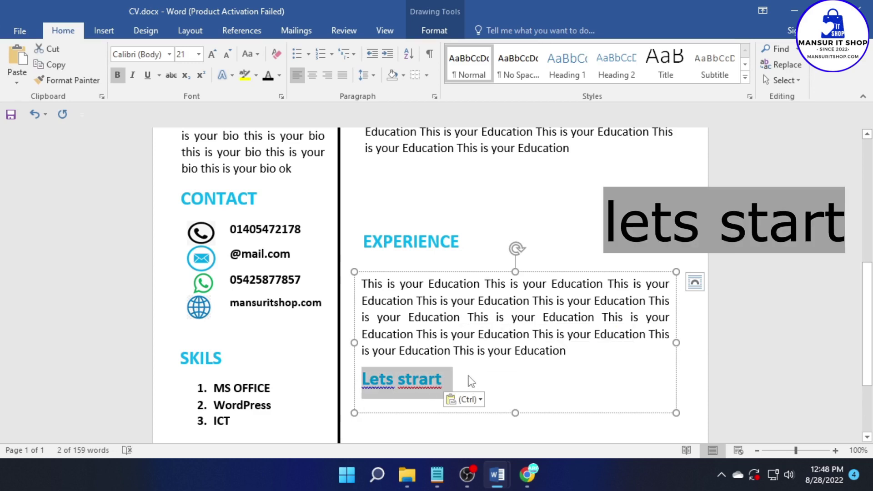
{"action": "left_click", "coordinate": [471, 381]}
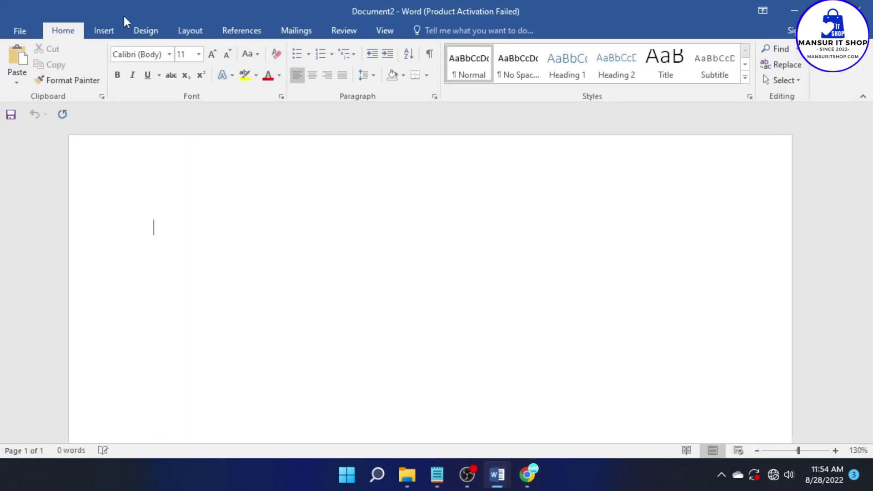
Give the page 0 top, bottom, left and right custom margins on Letter paper.
{"action": "left_click", "coordinate": [189, 33]}
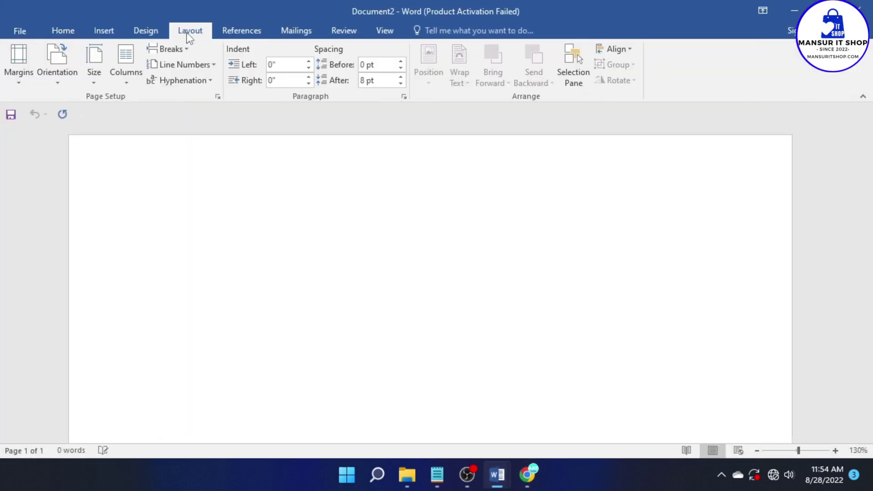
{"action": "left_click", "coordinate": [19, 61]}
{"action": "left_click", "coordinate": [55, 374]}
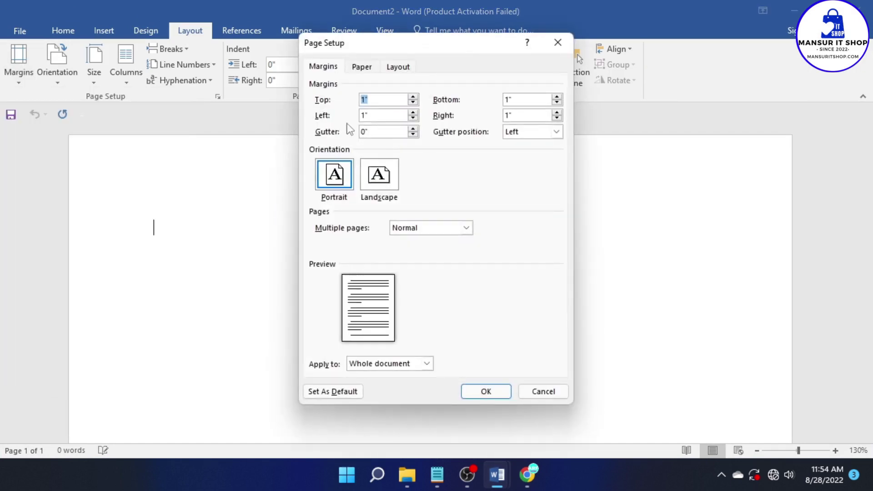
{"action": "type", "text": "0\t0\t0"}
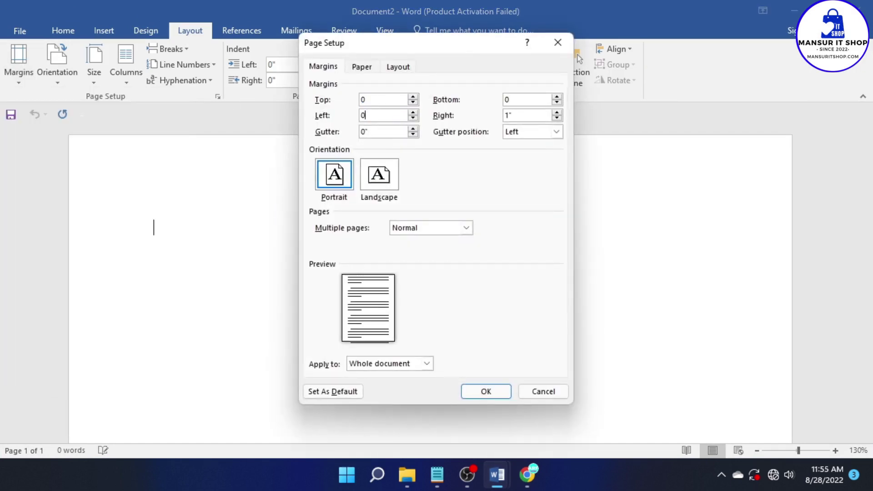
{"action": "type", "text": "\t0"}
{"action": "left_click", "coordinate": [485, 391]}
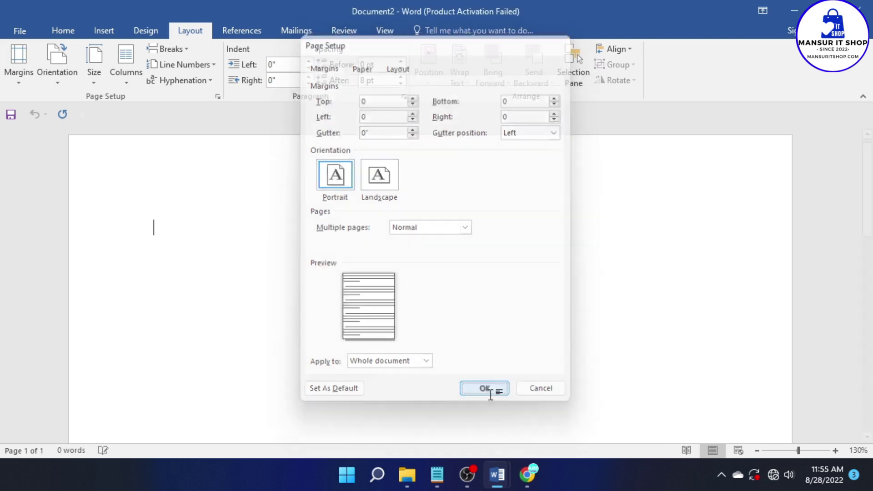
{"action": "left_click", "coordinate": [96, 59]}
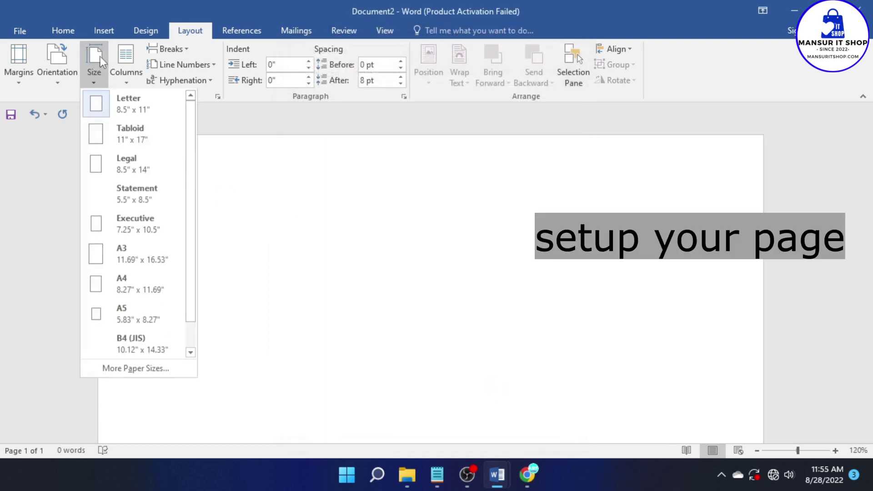
{"action": "left_click", "coordinate": [125, 101]}
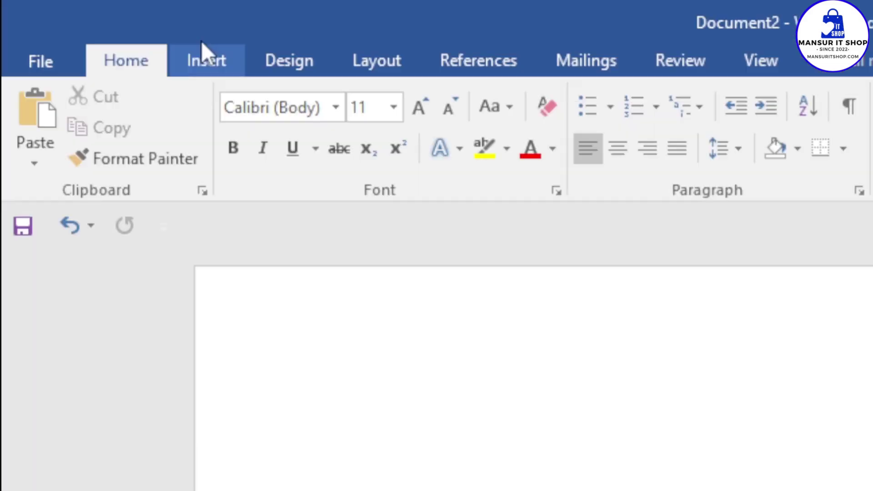
Draw an isosceles triangle from the Shapes gallery on the page at 60% zoom.
{"action": "left_click", "coordinate": [202, 62]}
{"action": "left_click", "coordinate": [381, 123]}
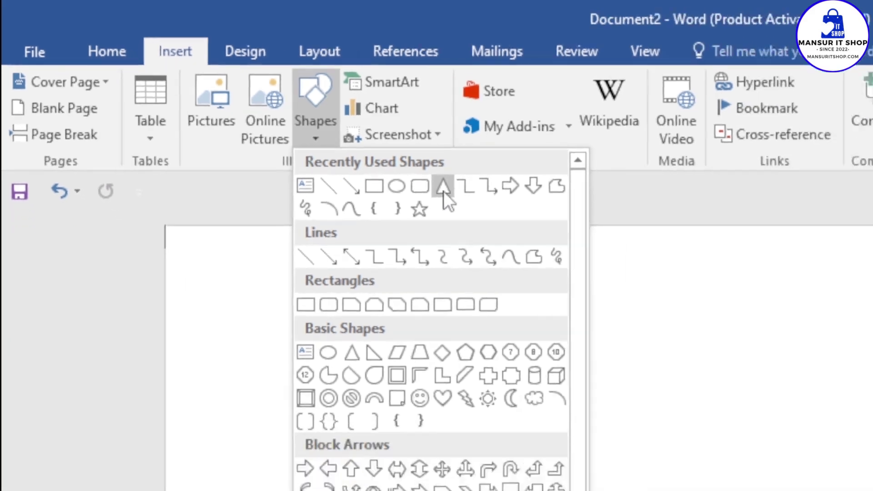
{"action": "left_click", "coordinate": [444, 189]}
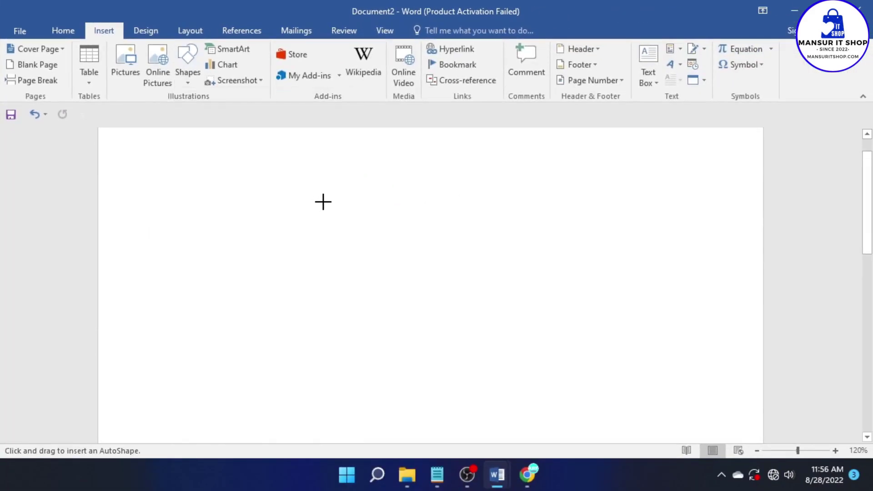
{"action": "scroll", "coordinate": [356, 216], "scroll_direction": "down", "scroll_amount": 6}
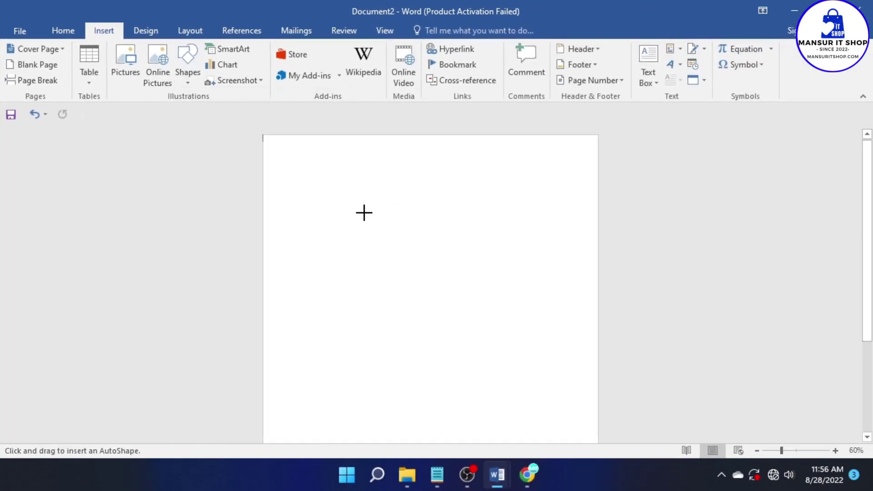
{"action": "left_click_drag", "start_coordinate": [342, 178], "coordinate": [499, 377]}
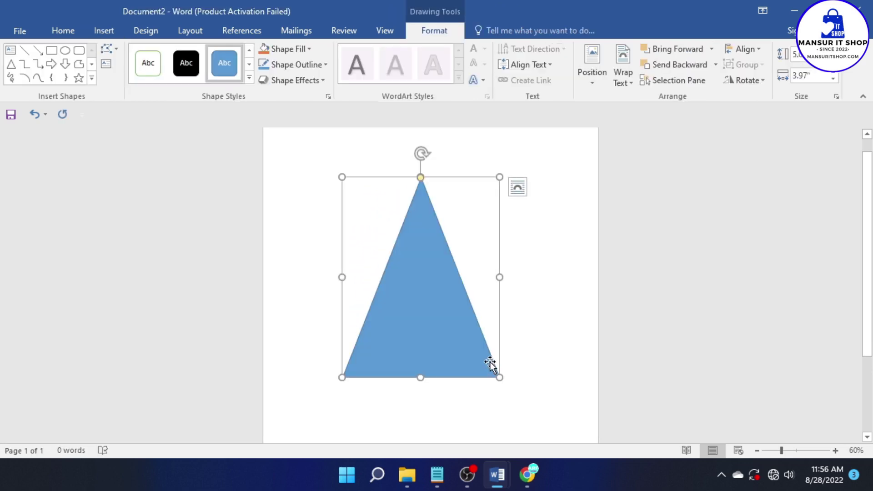
Fill the triangle a darker blue, rotate it to point right and move it top-left.
{"action": "left_click", "coordinate": [309, 49]}
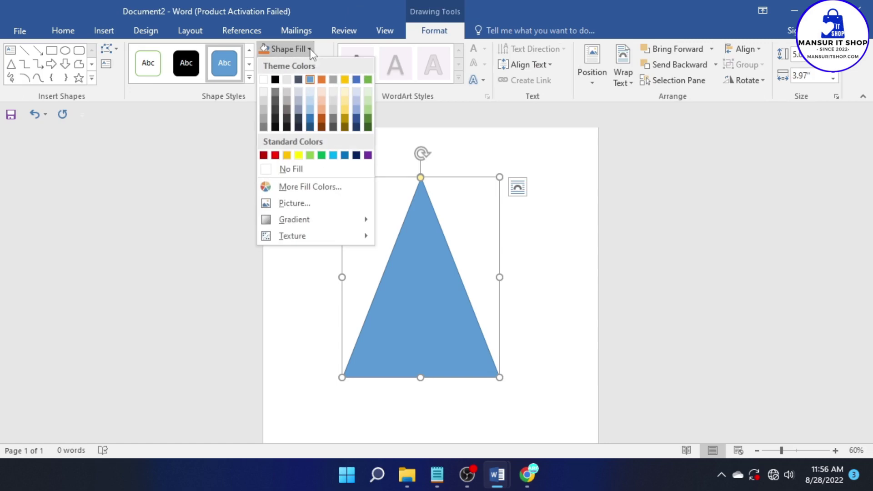
{"action": "left_click", "coordinate": [310, 121]}
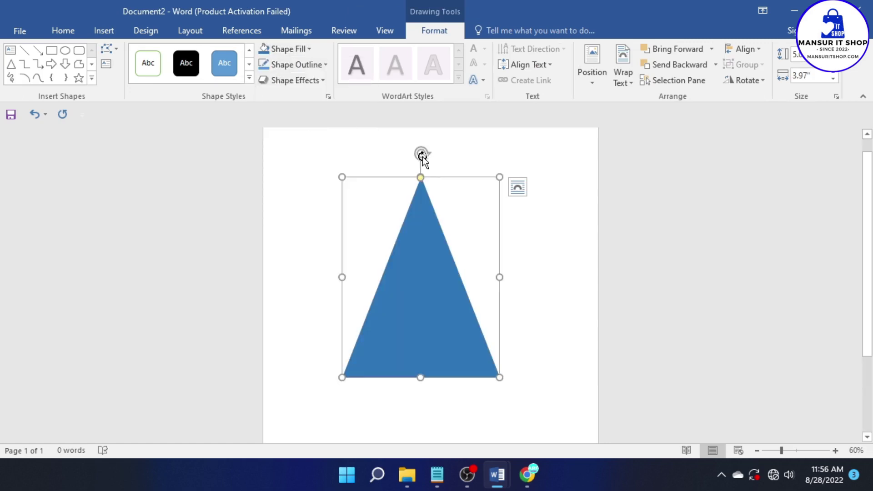
{"action": "left_click_drag", "start_coordinate": [435, 155], "coordinate": [547, 276]}
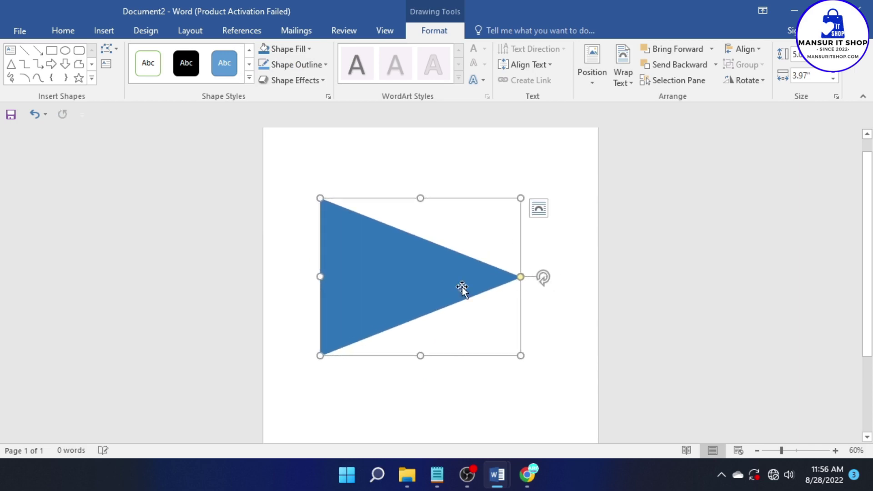
{"action": "left_click_drag", "start_coordinate": [411, 286], "coordinate": [346, 210]}
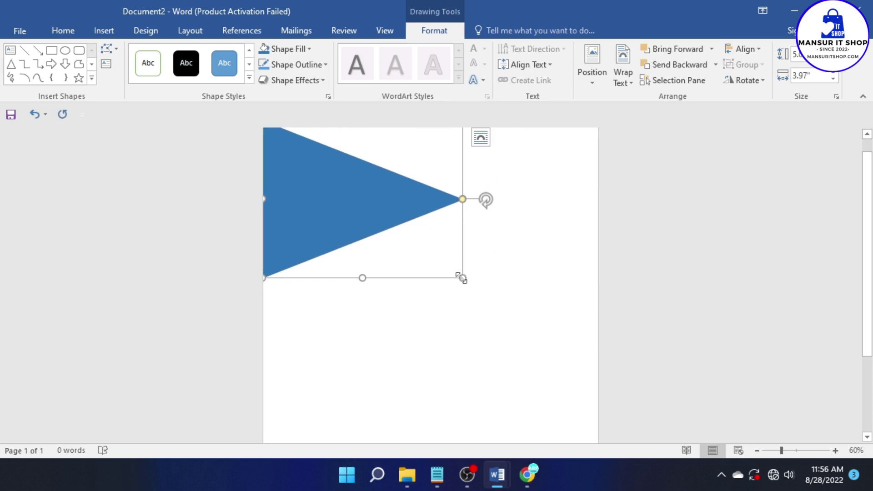
Stretch the triangle to page width and flatten it into a band flush with the top edge.
{"action": "left_click_drag", "start_coordinate": [462, 278], "coordinate": [604, 277]}
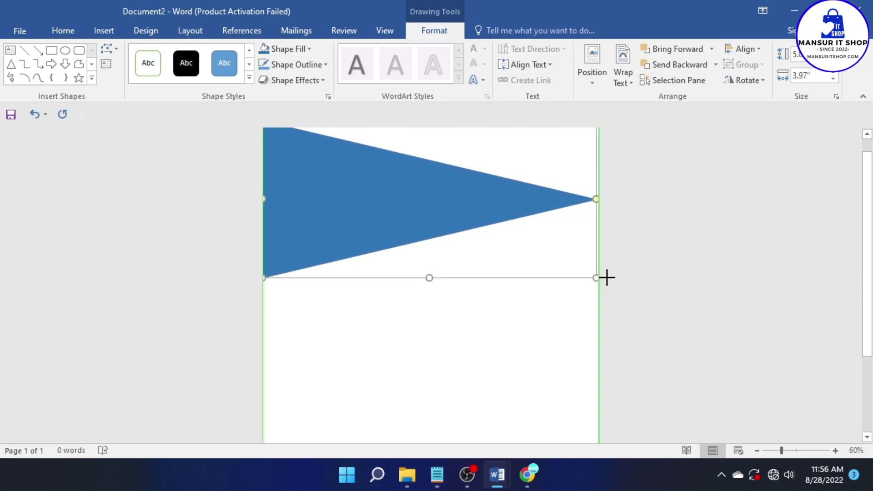
{"action": "left_click_drag", "start_coordinate": [459, 207], "coordinate": [461, 142]}
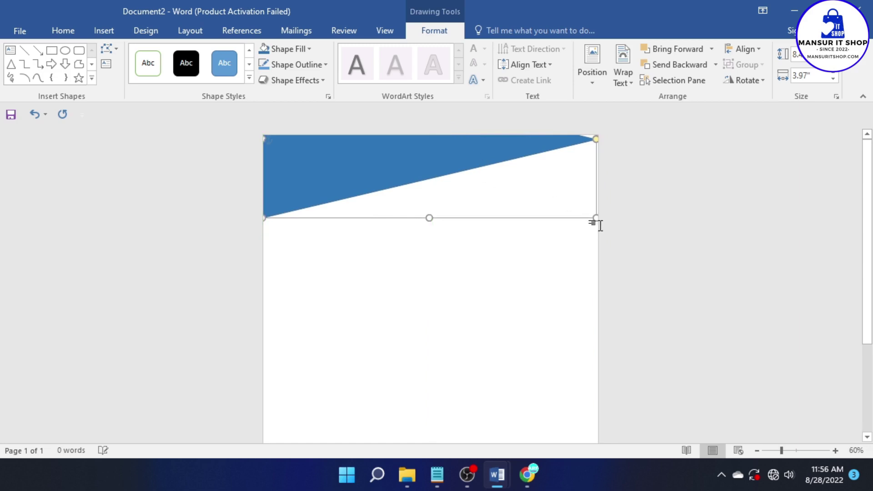
{"action": "left_click_drag", "start_coordinate": [596, 218], "coordinate": [613, 215]}
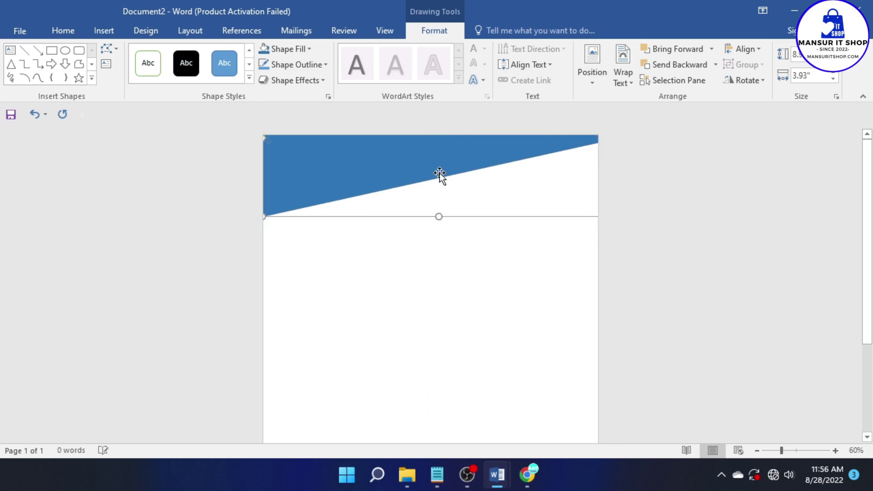
{"action": "left_click_drag", "start_coordinate": [424, 159], "coordinate": [422, 160]}
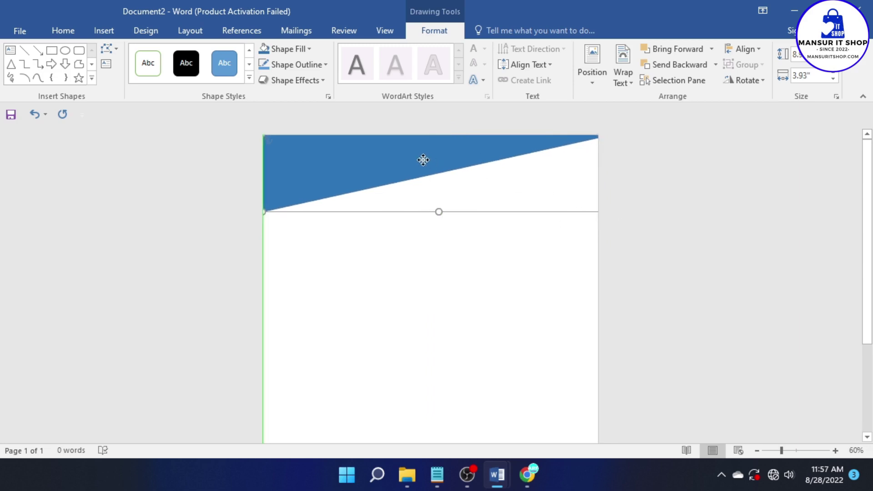
{"action": "left_click_drag", "start_coordinate": [439, 212], "coordinate": [440, 255]}
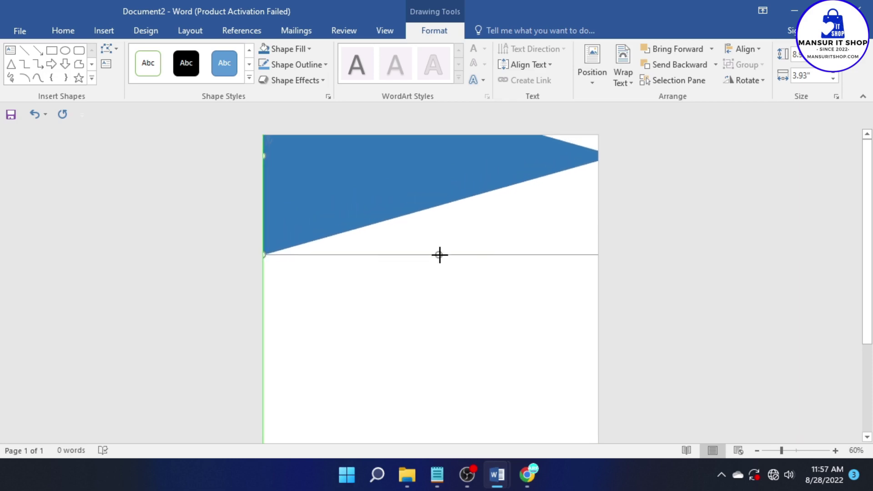
{"action": "left_click_drag", "start_coordinate": [404, 185], "coordinate": [405, 158]}
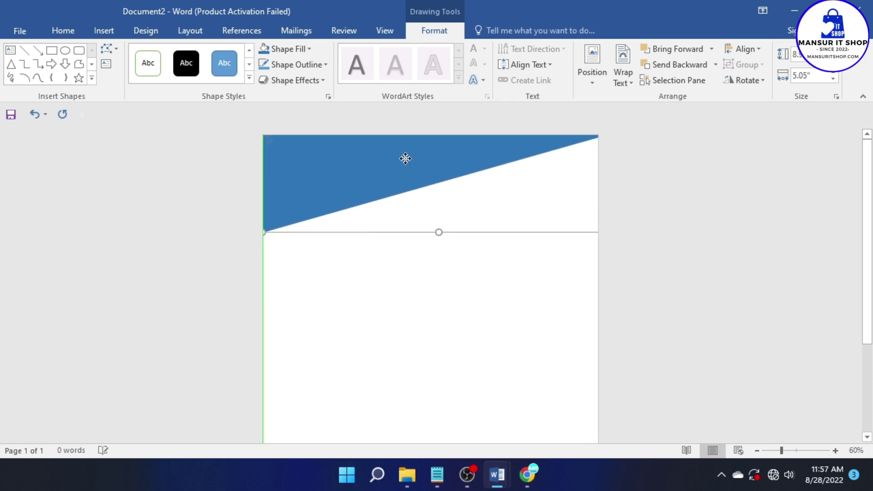
{"action": "left_click", "coordinate": [425, 278]}
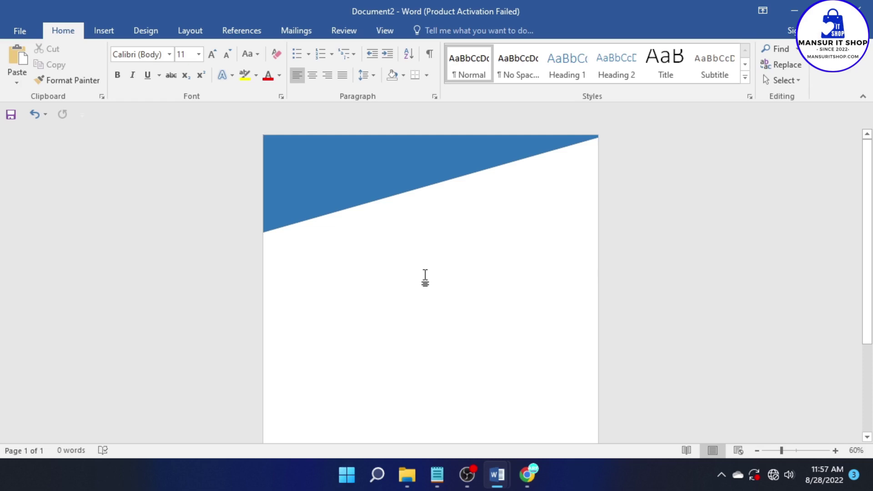
Duplicate the triangle below the original and fill the copy dark blue-gray (Text 2).
{"action": "left_click", "coordinate": [365, 173]}
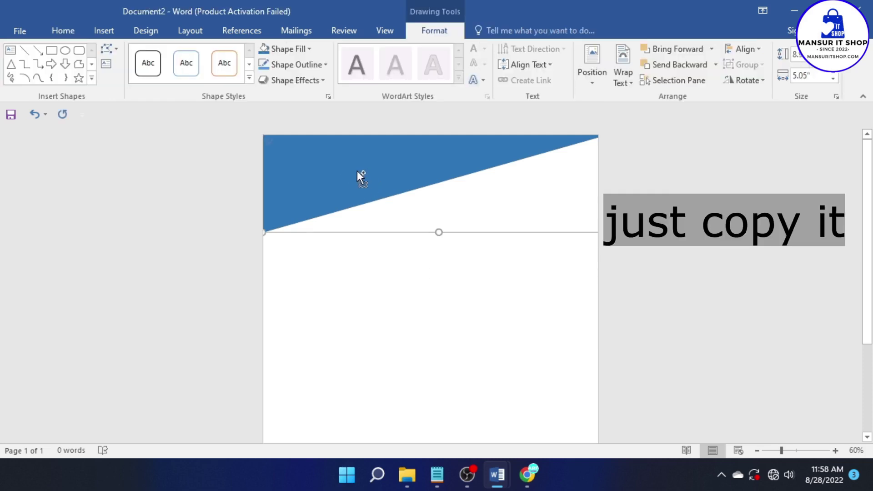
{"action": "left_click_drag", "start_coordinate": [356, 171], "coordinate": [348, 331]}
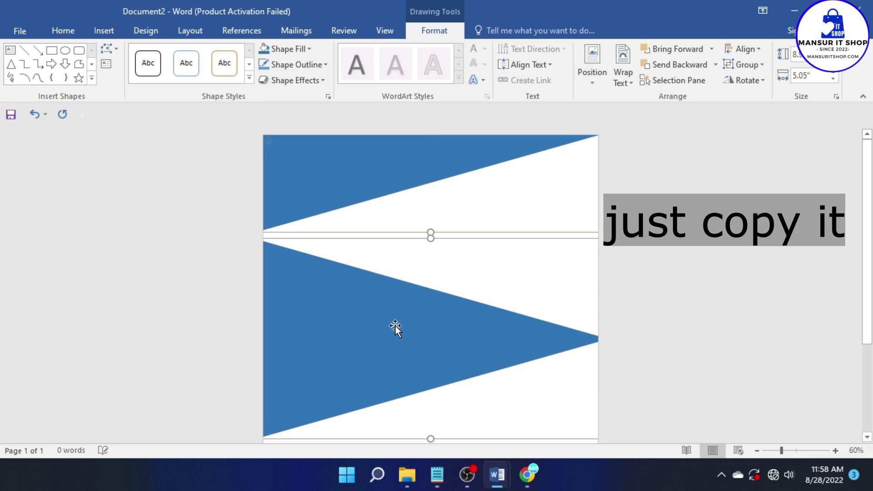
{"action": "left_click", "coordinate": [580, 211]}
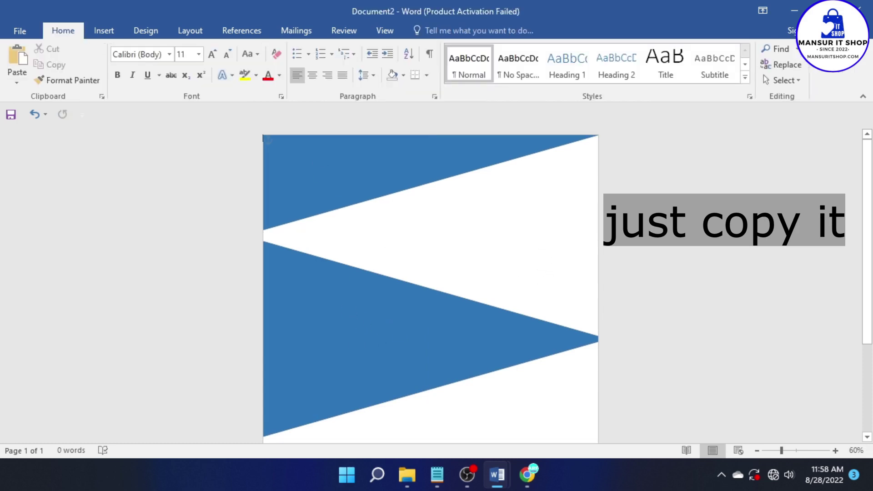
{"action": "left_click", "coordinate": [405, 340]}
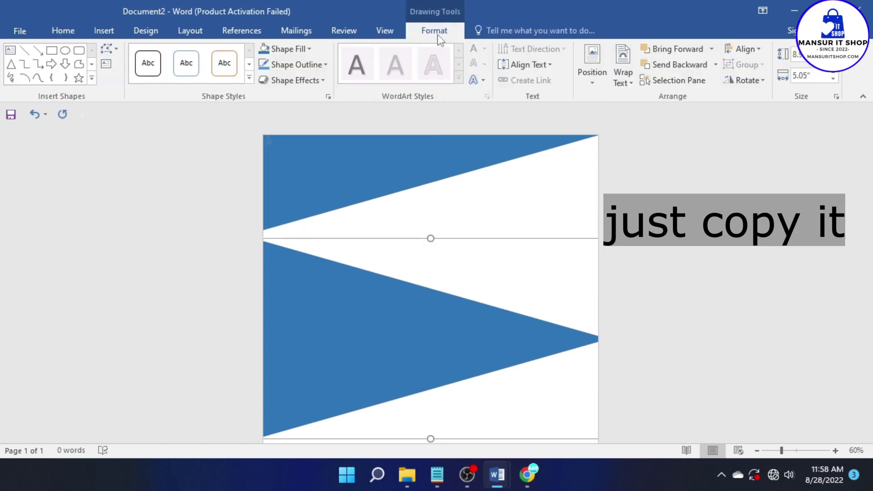
{"action": "left_click", "coordinate": [305, 48]}
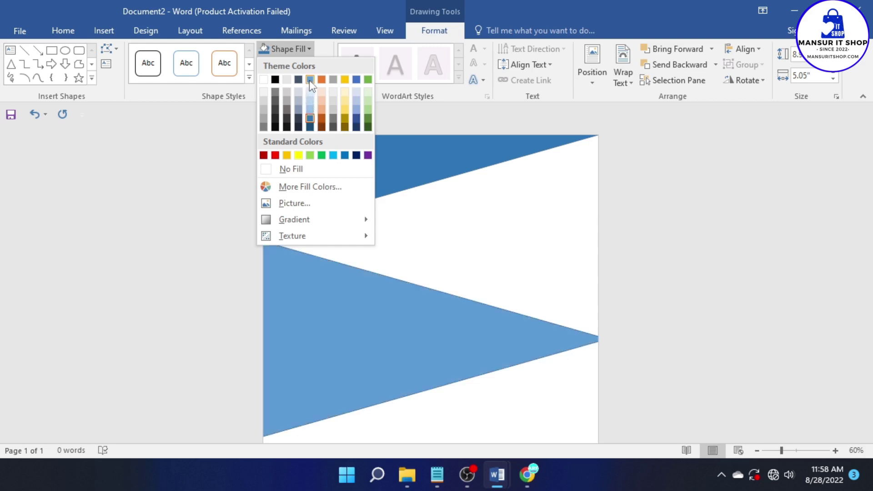
{"action": "left_click", "coordinate": [298, 79]}
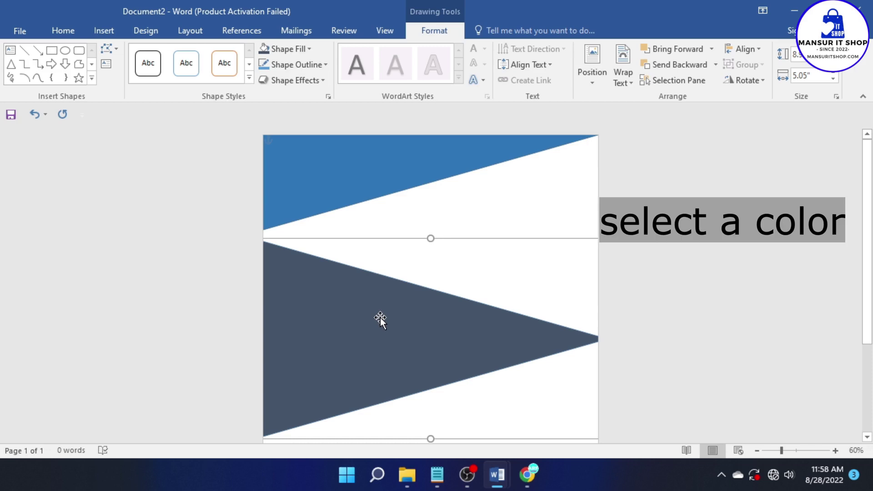
Rotate the dark triangle and move it up into the top band beside the blue wedge.
{"action": "left_click_drag", "start_coordinate": [492, 344], "coordinate": [437, 340]}
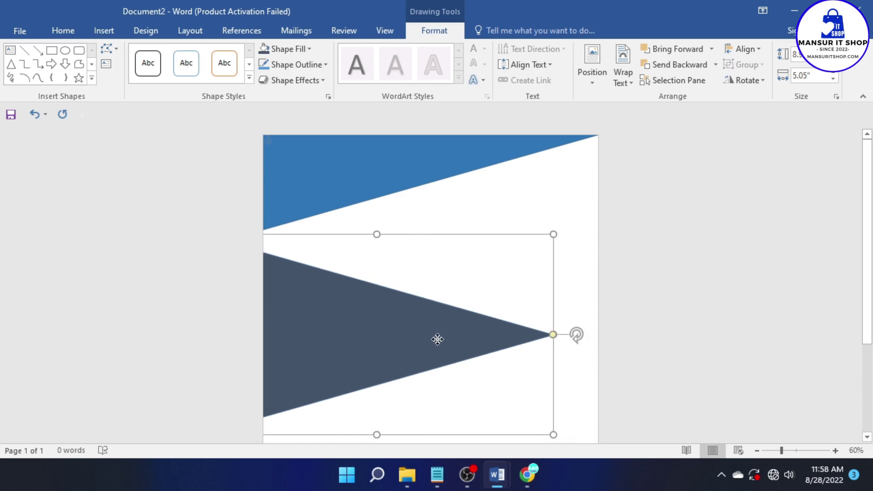
{"action": "mouse_move", "coordinate": [577, 334]}
{"action": "left_mouse_down"}
{"action": "mouse_move", "coordinate": [254, 335]}
{"action": "mouse_move", "coordinate": [268, 334]}
{"action": "left_mouse_up"}
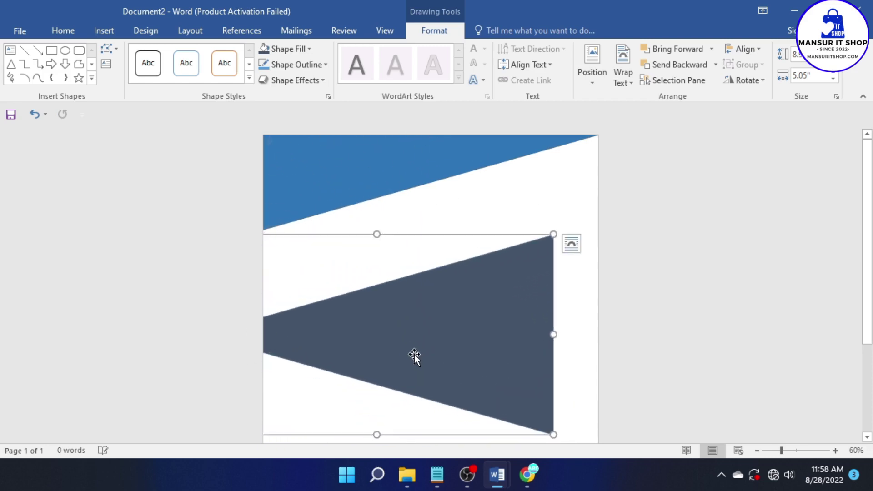
{"action": "mouse_move", "coordinate": [413, 354]}
{"action": "left_mouse_down"}
{"action": "mouse_move", "coordinate": [494, 145]}
{"action": "mouse_move", "coordinate": [499, 155]}
{"action": "left_mouse_up"}
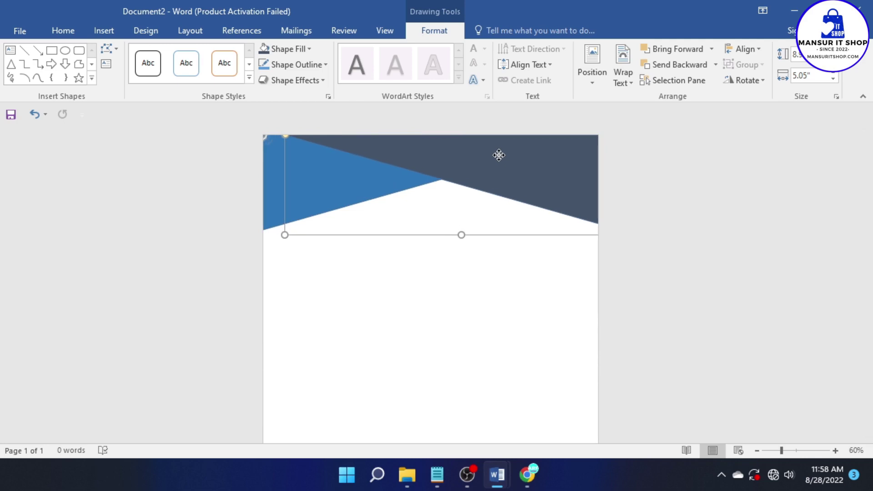
{"action": "left_click_drag", "start_coordinate": [515, 163], "coordinate": [522, 159]}
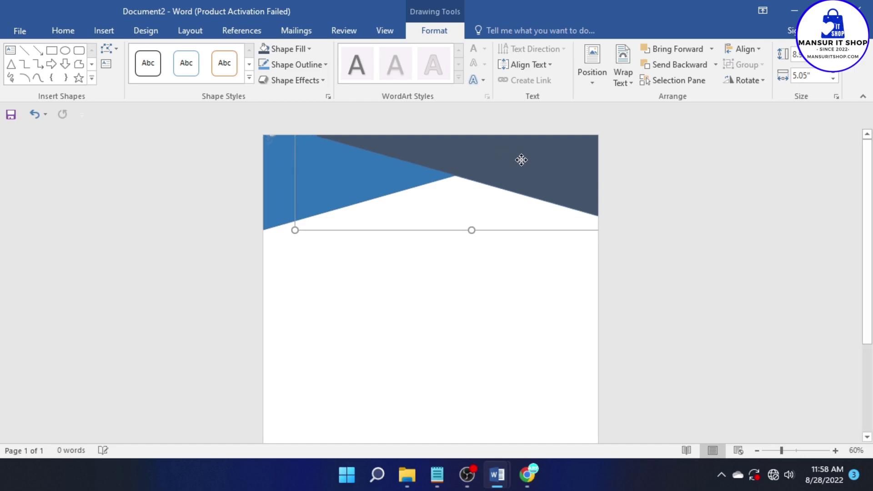
Fill the dark wedge a custom deep indigo (RGB 44, 30, 144) and nudge it into place.
{"action": "left_click", "coordinate": [301, 49]}
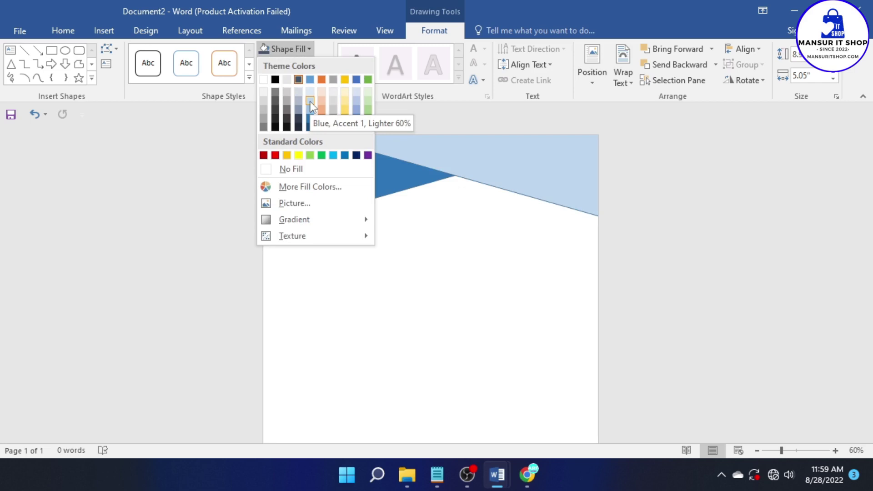
{"action": "left_click", "coordinate": [297, 186]}
{"action": "left_click", "coordinate": [417, 174]}
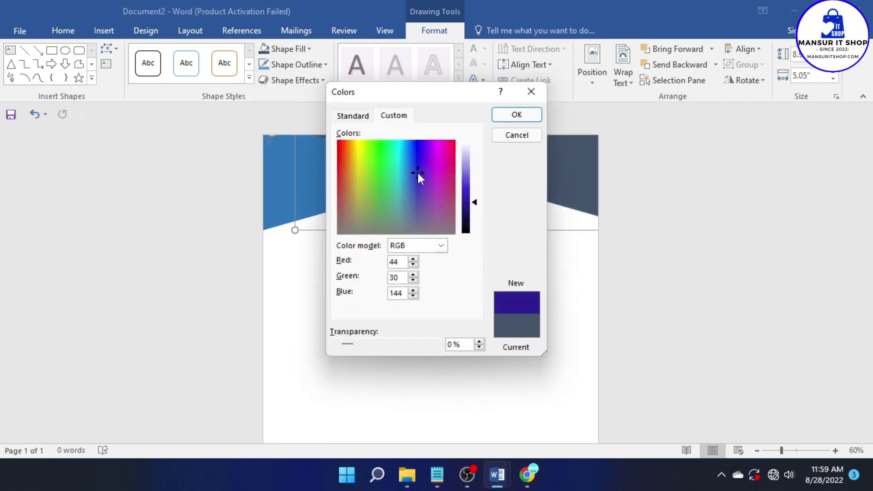
{"action": "left_click", "coordinate": [513, 116]}
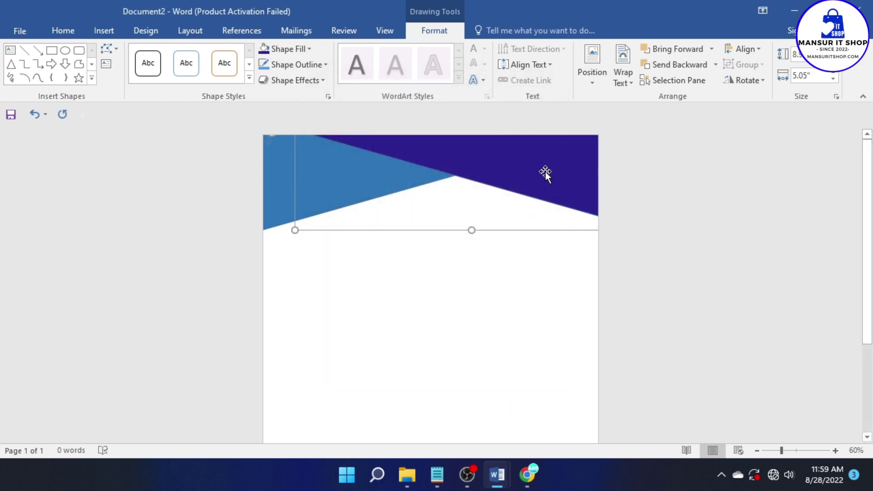
{"action": "left_click_drag", "start_coordinate": [564, 175], "coordinate": [567, 170]}
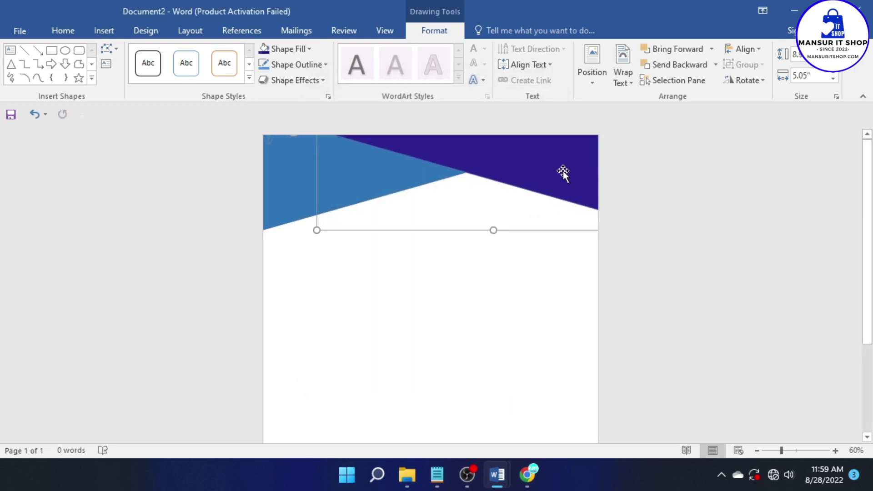
Give the indigo wedge a 6 pt white outline.
{"action": "left_click", "coordinate": [318, 64]}
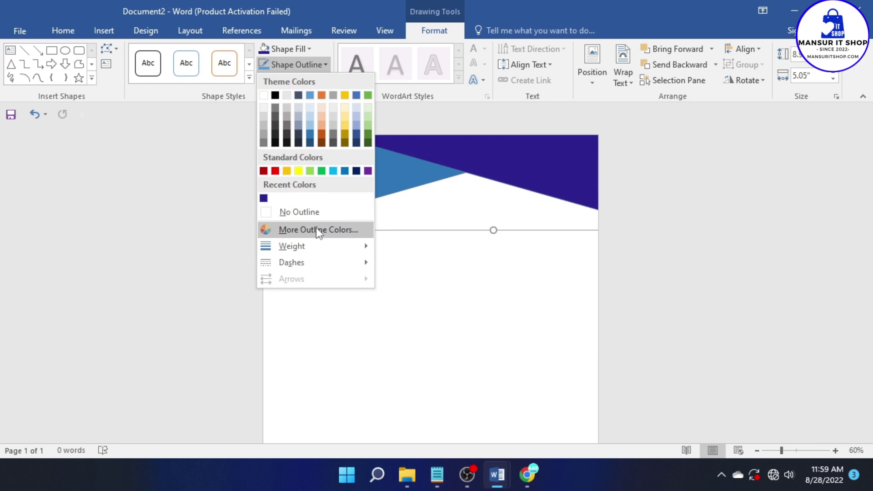
{"action": "mouse_move", "coordinate": [292, 246]}
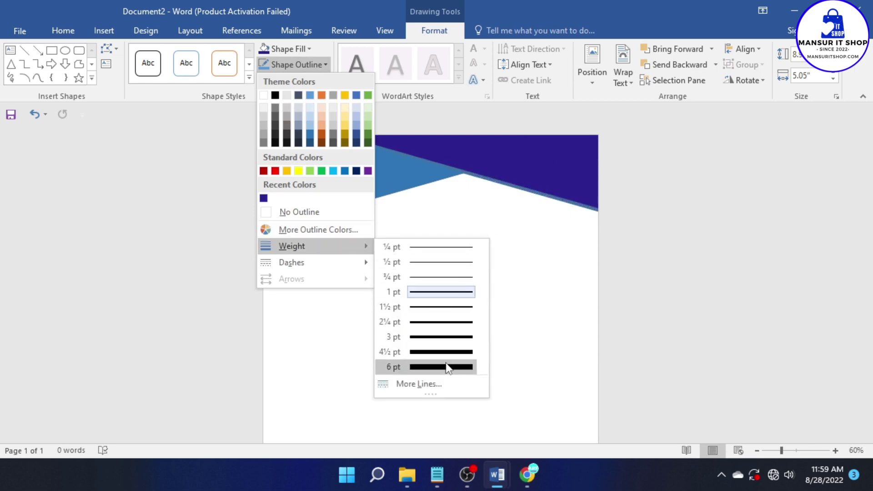
{"action": "left_click", "coordinate": [440, 367]}
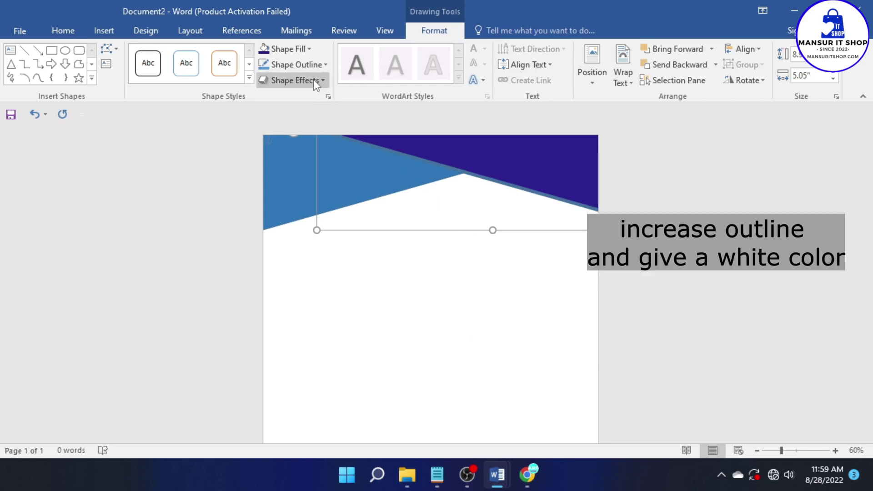
{"action": "left_click", "coordinate": [312, 66]}
{"action": "left_click", "coordinate": [263, 94]}
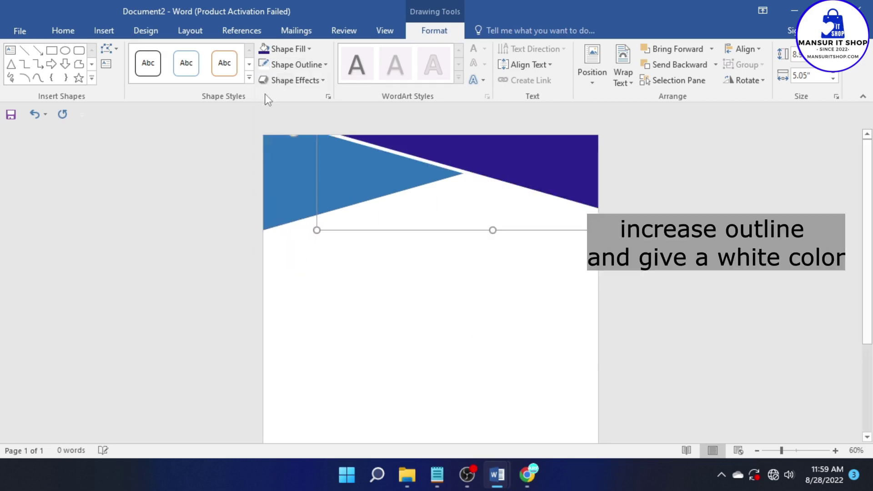
{"action": "left_click", "coordinate": [388, 281]}
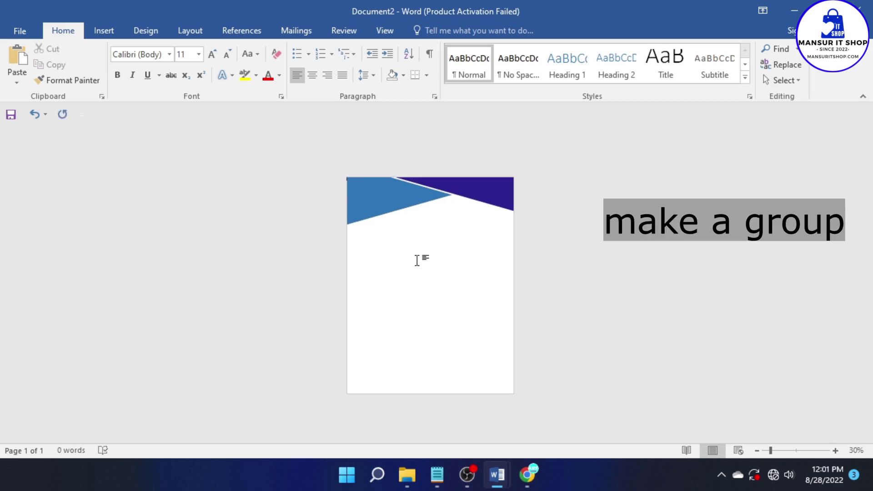
Select the purple and blue header wedges and group them.
{"action": "left_click", "coordinate": [397, 196]}
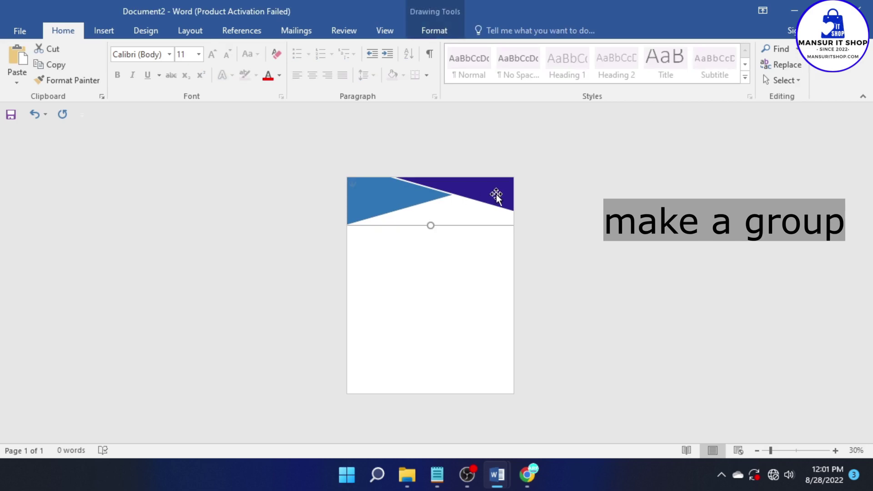
{"action": "left_click", "coordinate": [495, 200], "text": "shift"}
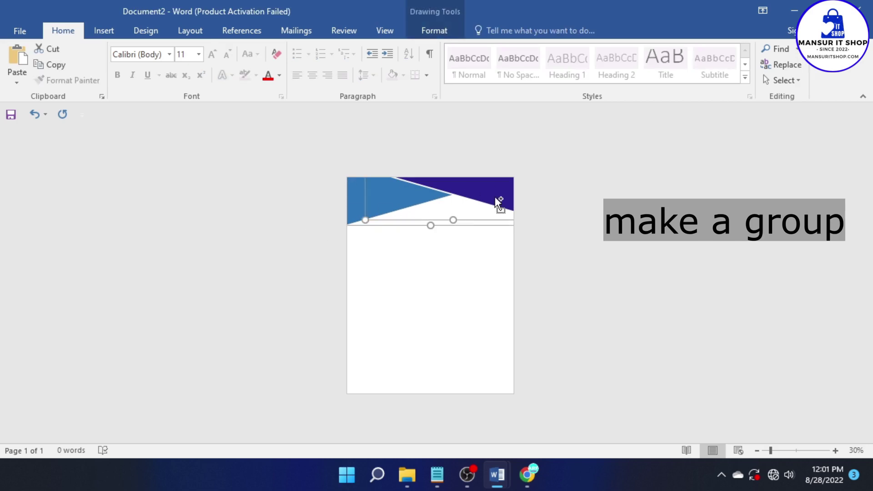
{"action": "right_click", "coordinate": [424, 195]}
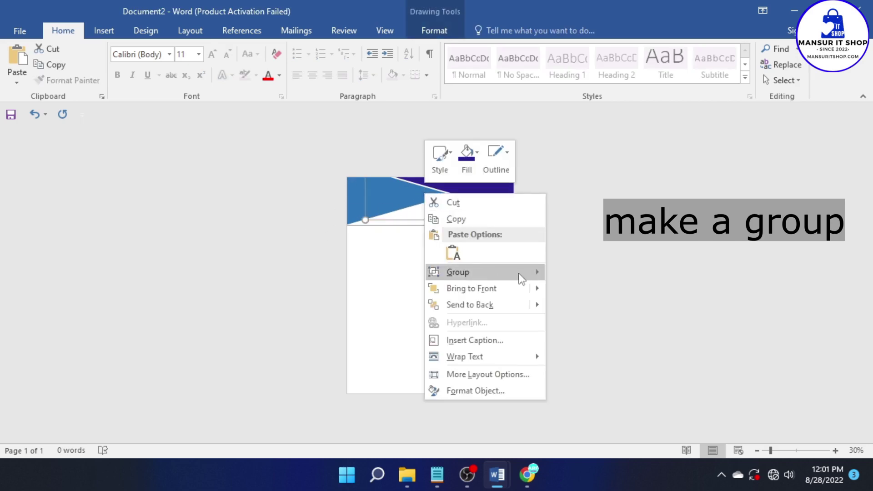
{"action": "mouse_move", "coordinate": [458, 271]}
{"action": "left_click", "coordinate": [582, 274]}
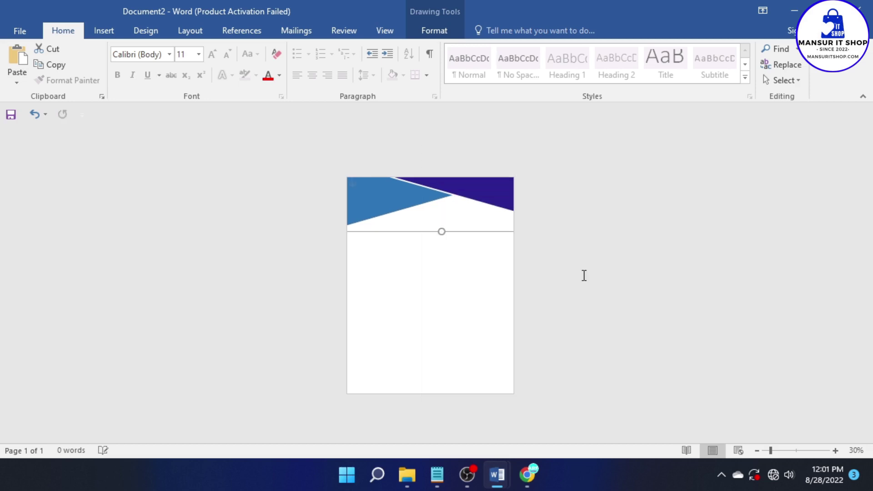
Copy the header group and bring up the paste choices on the empty page body.
{"action": "left_click", "coordinate": [400, 202]}
{"action": "right_click", "coordinate": [399, 202]}
{"action": "left_click", "coordinate": [457, 232]}
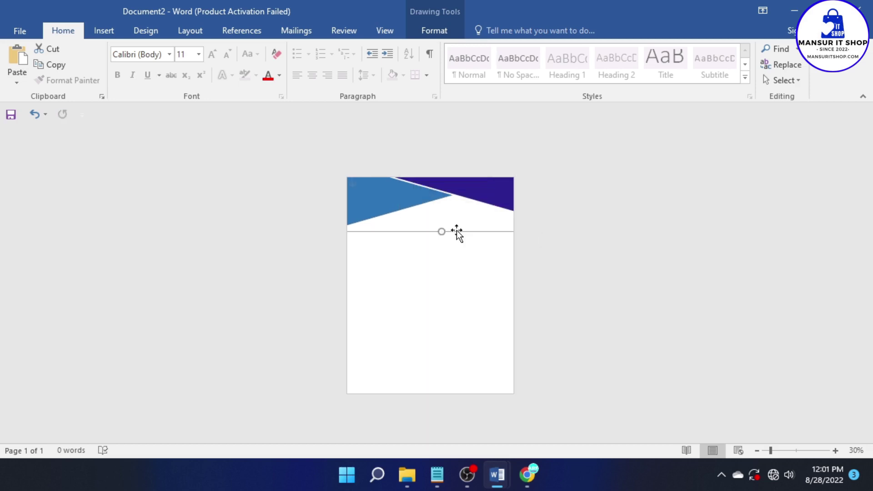
{"action": "left_click", "coordinate": [415, 304]}
{"action": "right_click", "coordinate": [415, 304]}
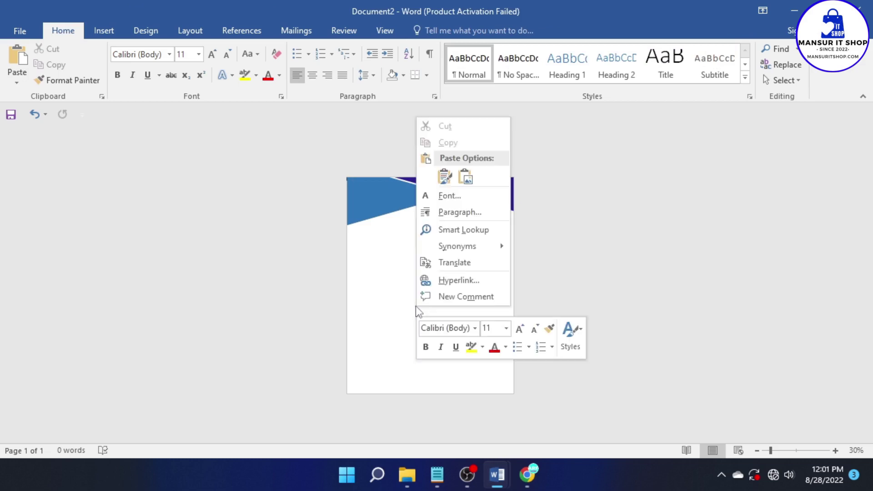
Paste the header group, rotate it 180° and place it along the bottom edge as a footer.
{"action": "left_click", "coordinate": [444, 177]}
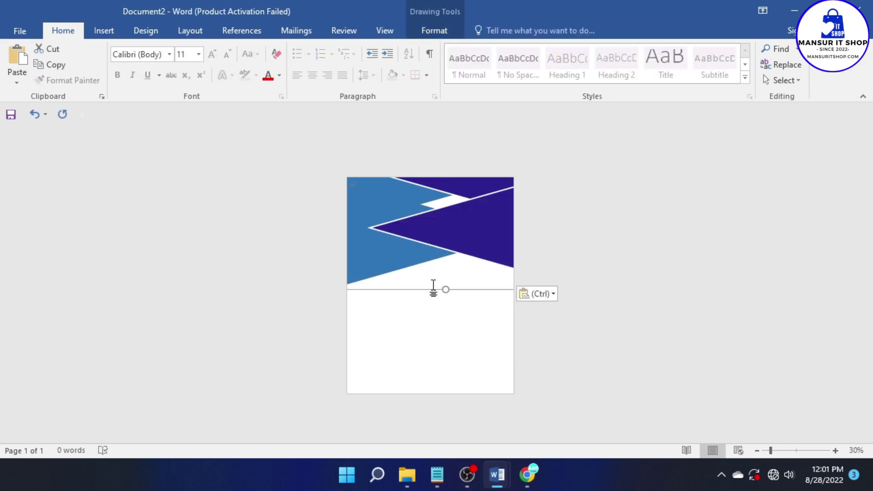
{"action": "key", "text": "Down"}
{"action": "key", "text": "Down"}
{"action": "key", "text": "Down"}
{"action": "key", "text": "Down"}
{"action": "key", "text": "Down"}
{"action": "key", "text": "Down"}
{"action": "key", "text": "Down"}
{"action": "key", "text": "Down"}
{"action": "key", "text": "Down"}
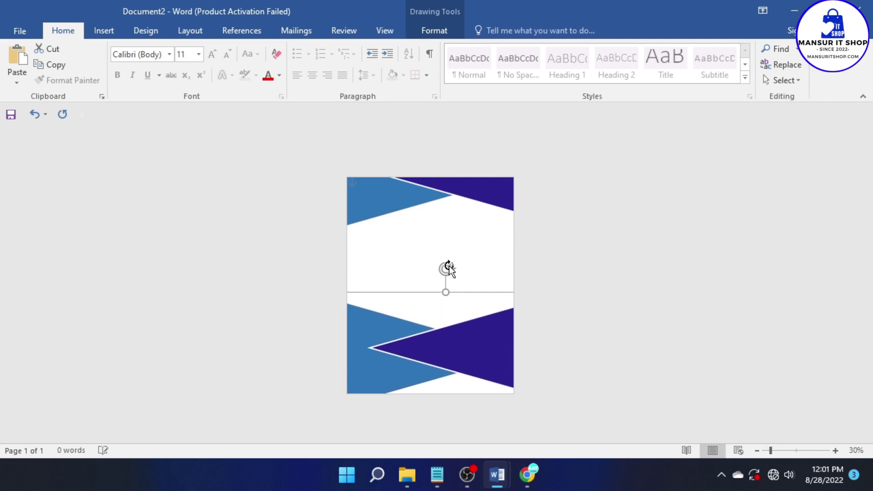
{"action": "mouse_move", "coordinate": [449, 269]}
{"action": "left_mouse_down"}
{"action": "mouse_move", "coordinate": [447, 373]}
{"action": "mouse_move", "coordinate": [418, 378]}
{"action": "mouse_move", "coordinate": [392, 397]}
{"action": "left_mouse_up"}
{"action": "left_click_drag", "start_coordinate": [400, 396], "coordinate": [398, 406]}
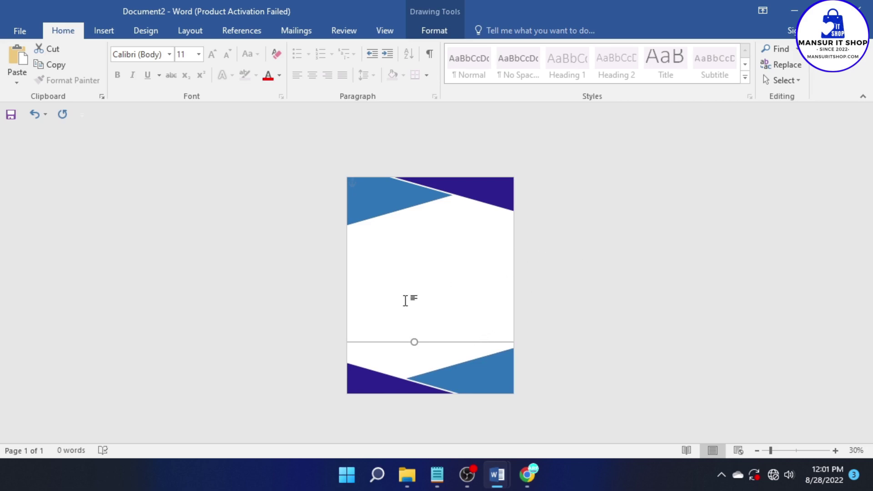
{"action": "left_click", "coordinate": [584, 267]}
{"action": "scroll", "coordinate": [575, 270], "scroll_direction": "up", "scroll_amount": 1}
{"action": "scroll", "coordinate": [575, 269], "scroll_direction": "up", "scroll_amount": 2}
{"action": "scroll", "coordinate": [645, 264], "scroll_direction": "down", "scroll_amount": 2}
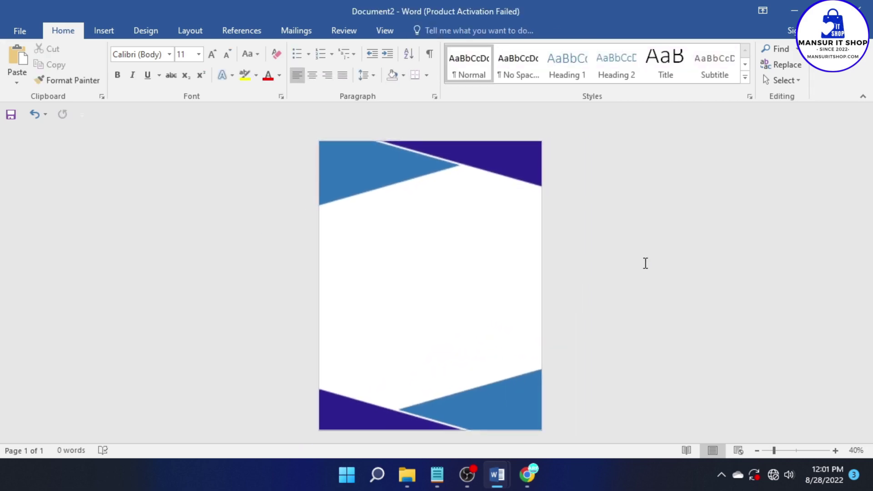
{"action": "scroll", "coordinate": [645, 263], "scroll_direction": "up", "scroll_amount": 3}
{"action": "scroll", "coordinate": [645, 263], "scroll_direction": "up", "scroll_amount": 3}
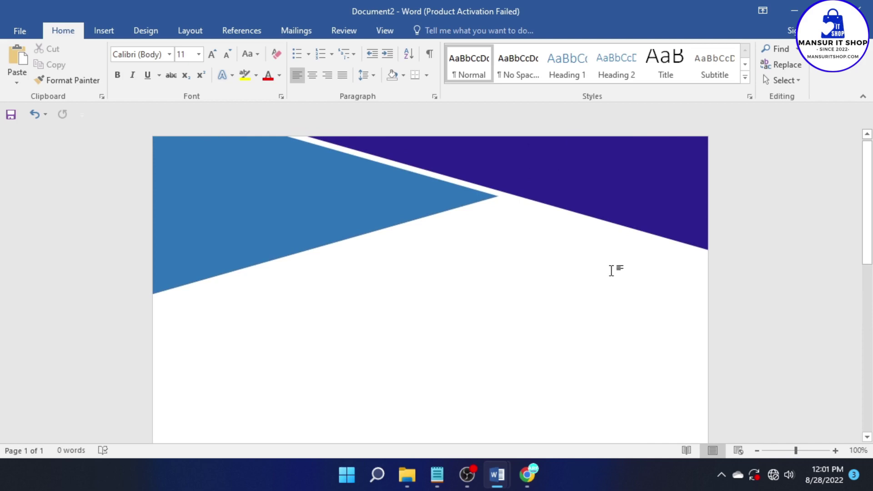
Insert the portrait JPG from the Desktop's web folder onto the page.
{"action": "left_click", "coordinate": [104, 31]}
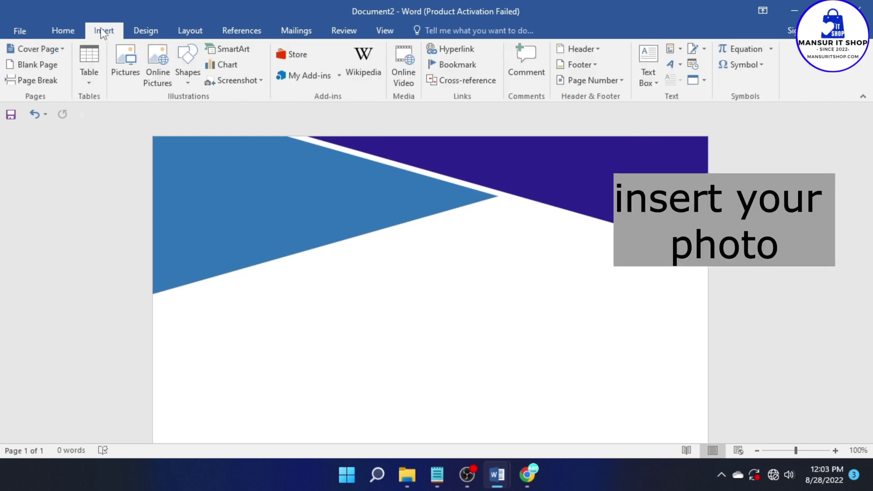
{"action": "left_click", "coordinate": [125, 59]}
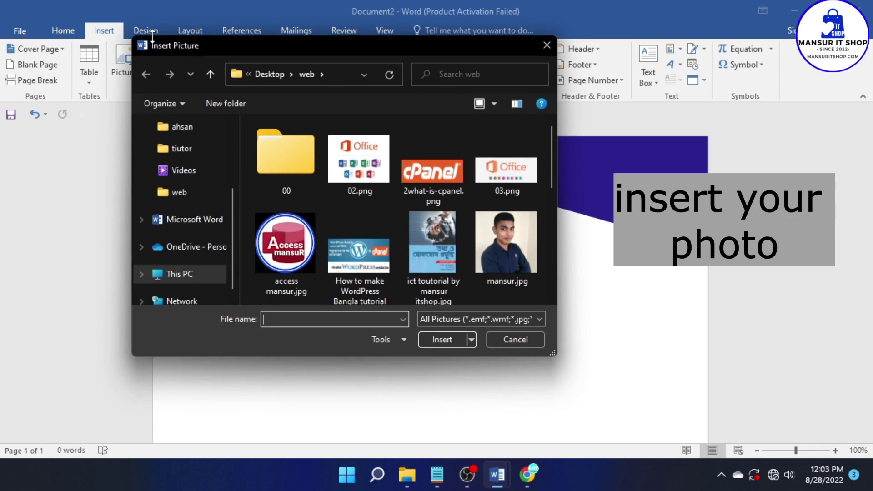
{"action": "left_click", "coordinate": [504, 241]}
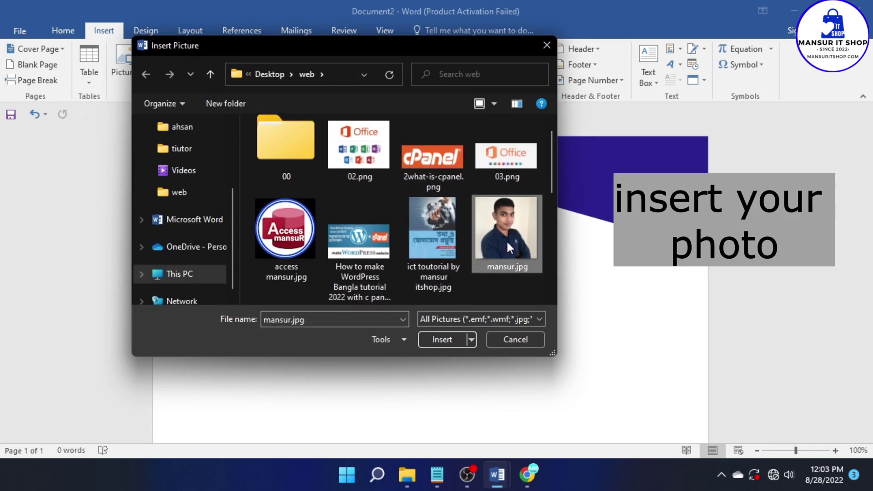
{"action": "left_click", "coordinate": [440, 342]}
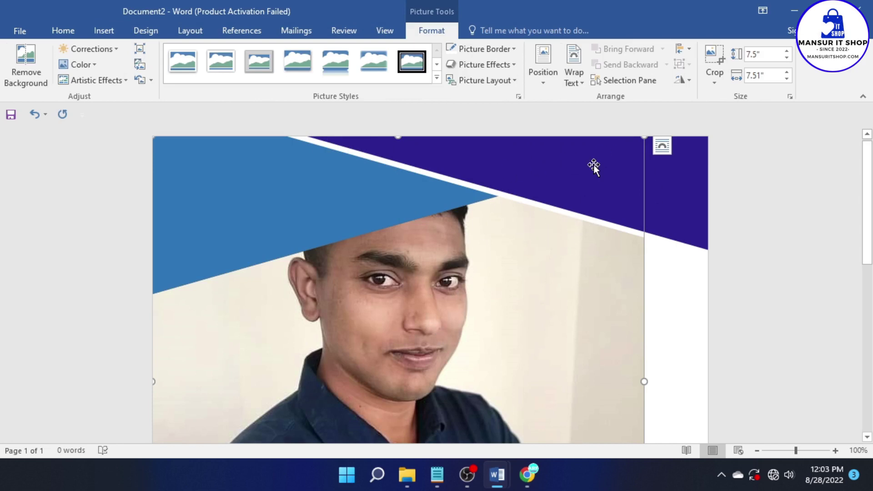
Crop the photo to an oval shape and shrink it to about half its size.
{"action": "left_click", "coordinate": [714, 82]}
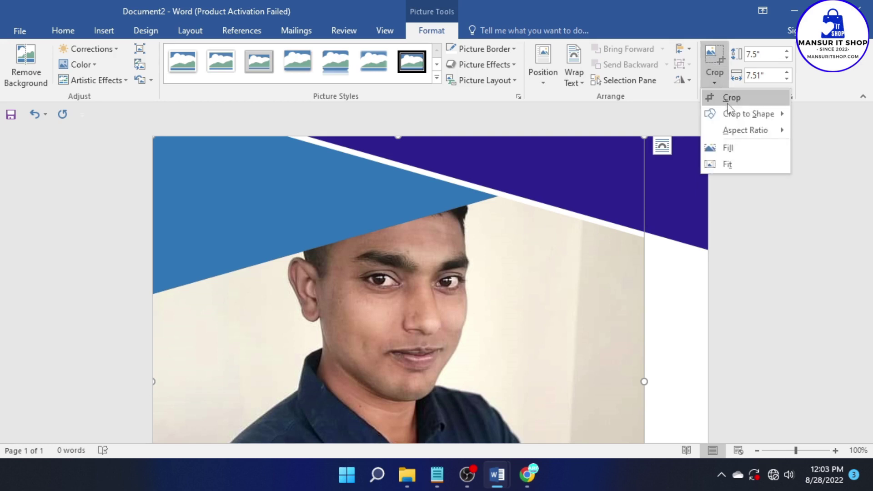
{"action": "mouse_move", "coordinate": [747, 114]}
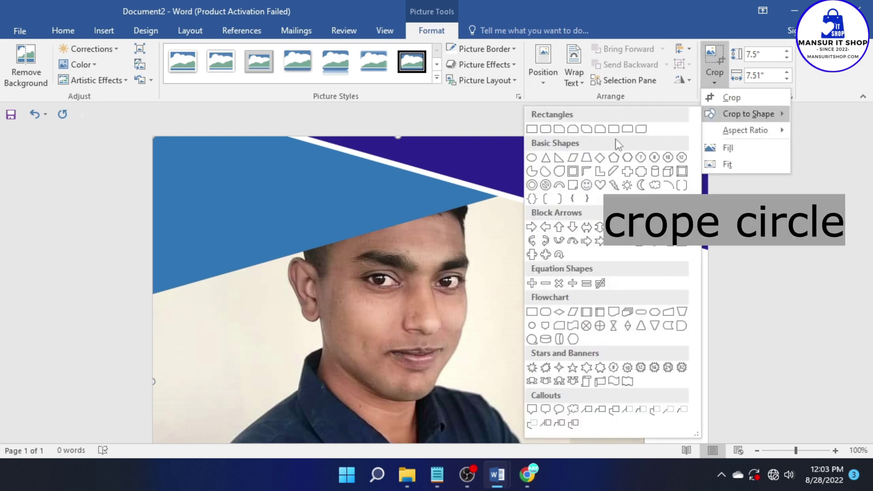
{"action": "left_click", "coordinate": [532, 157]}
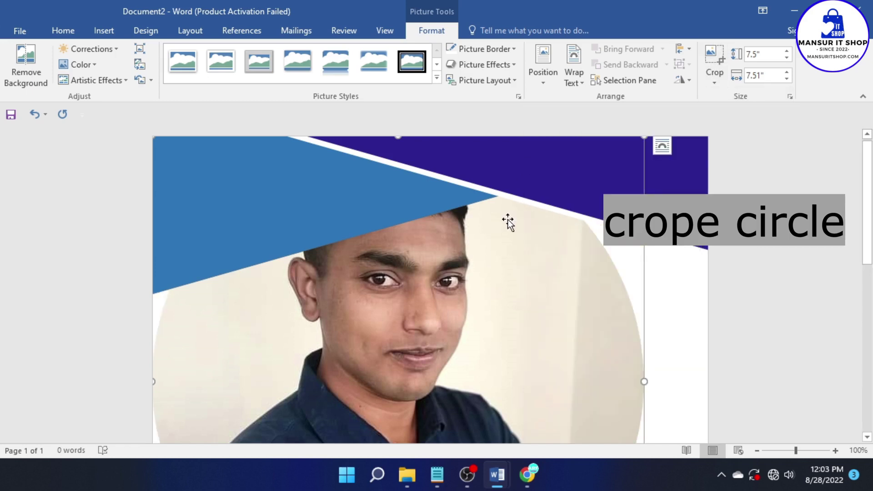
{"action": "scroll", "coordinate": [506, 222], "scroll_direction": "down", "scroll_amount": 3}
{"action": "scroll", "coordinate": [506, 221], "scroll_direction": "down", "scroll_amount": 5}
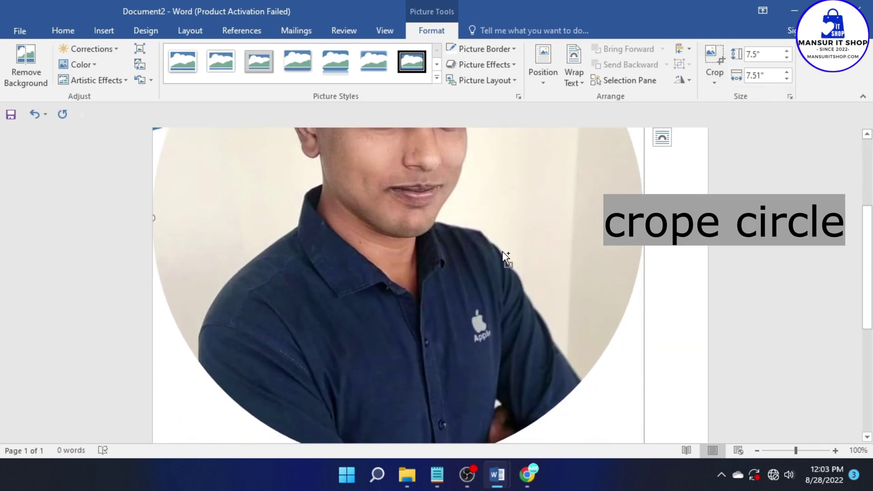
{"action": "scroll", "coordinate": [502, 252], "scroll_direction": "down", "scroll_amount": 5, "text": "ctrl"}
{"action": "scroll", "coordinate": [503, 252], "scroll_direction": "down", "scroll_amount": 1, "text": "ctrl"}
{"action": "left_click", "coordinate": [445, 246]}
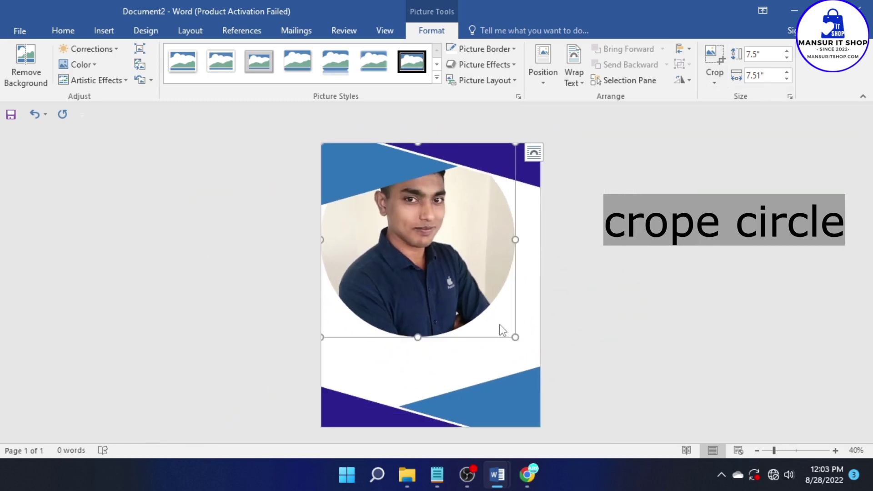
{"action": "left_click_drag", "start_coordinate": [514, 336], "coordinate": [419, 240]}
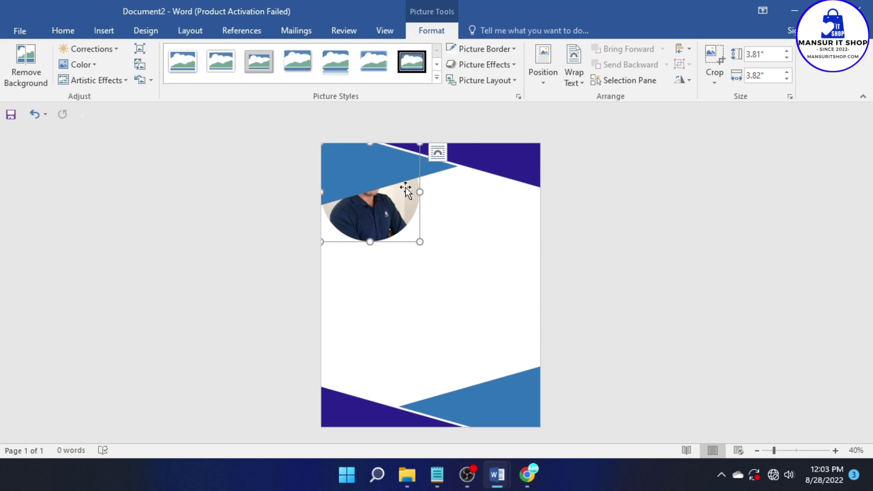
Tighten the crop frame toward the upper-left and reposition the photo inside it.
{"action": "left_click", "coordinate": [440, 155]}
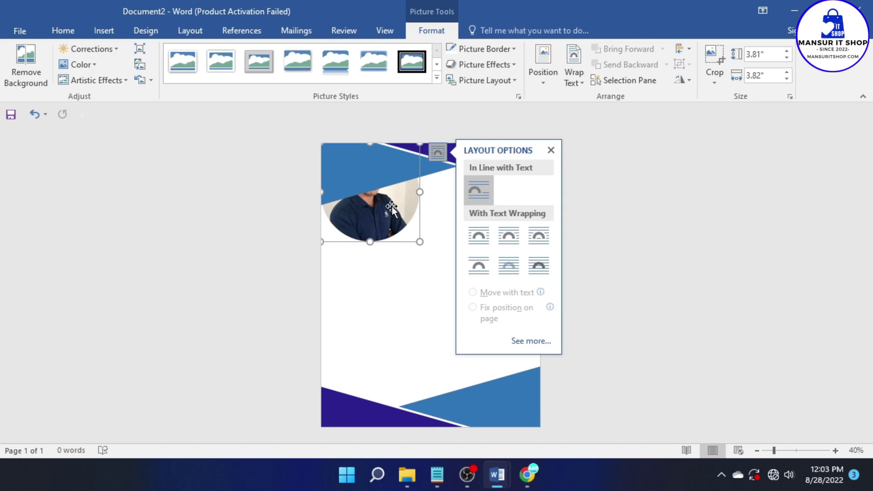
{"action": "left_click", "coordinate": [720, 56]}
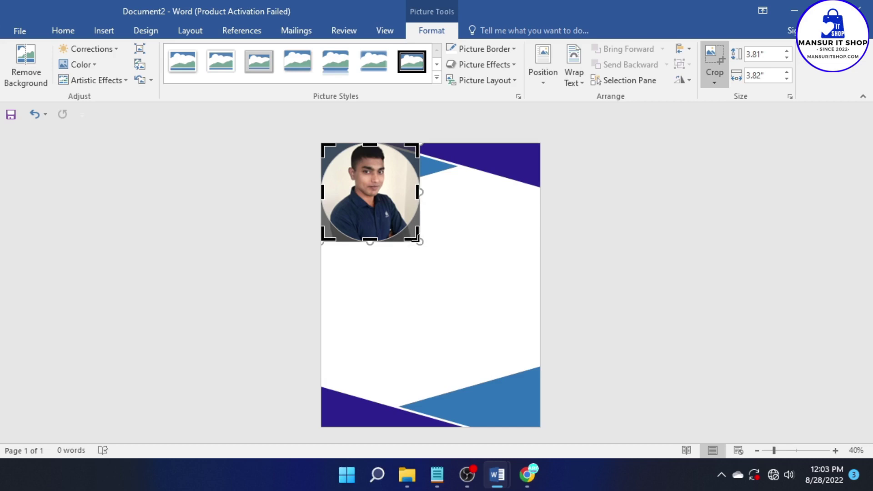
{"action": "left_click_drag", "start_coordinate": [416, 237], "coordinate": [391, 215]}
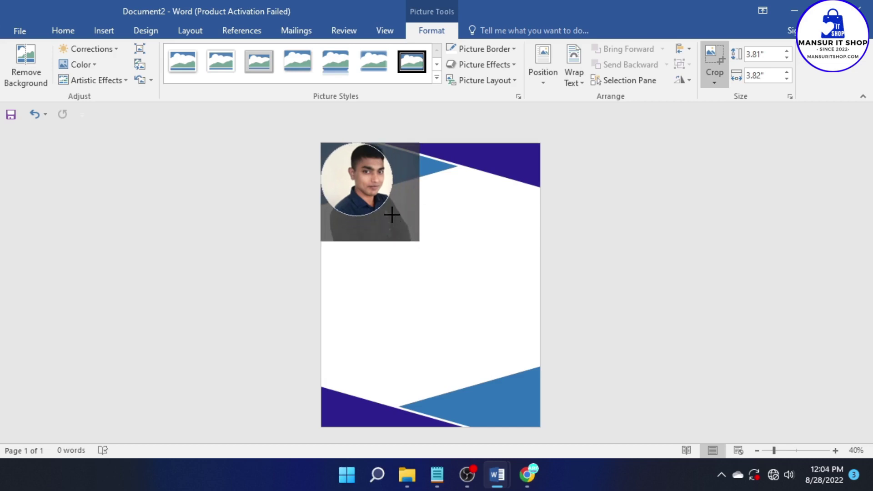
{"action": "left_click_drag", "start_coordinate": [357, 186], "coordinate": [350, 182]}
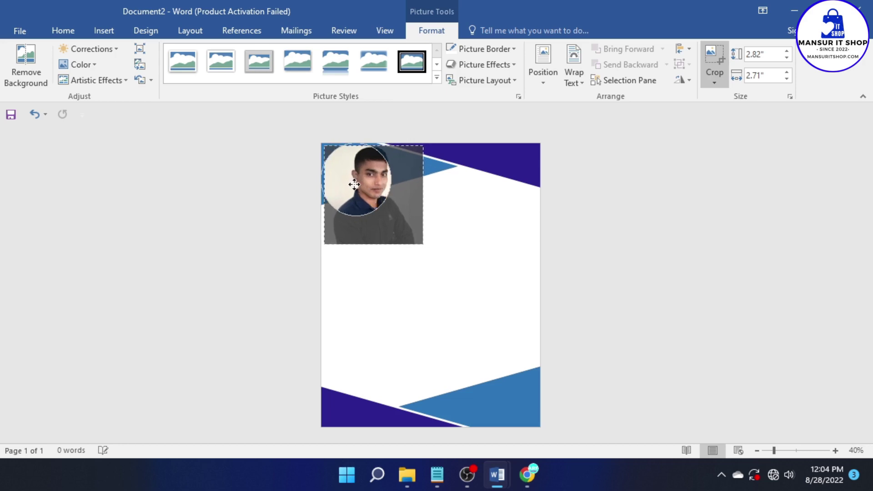
{"action": "left_click", "coordinate": [454, 226]}
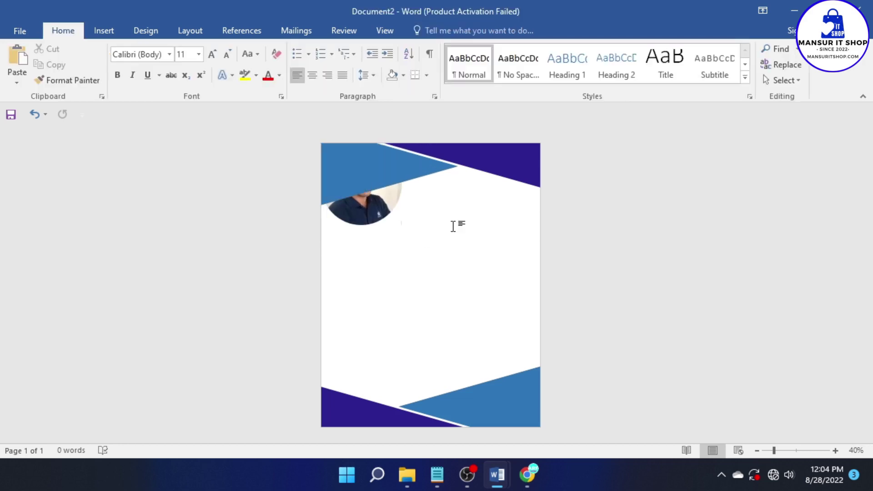
Set the circular photo's wrapping to In Front of Text and nudge it upward.
{"action": "left_click", "coordinate": [370, 200]}
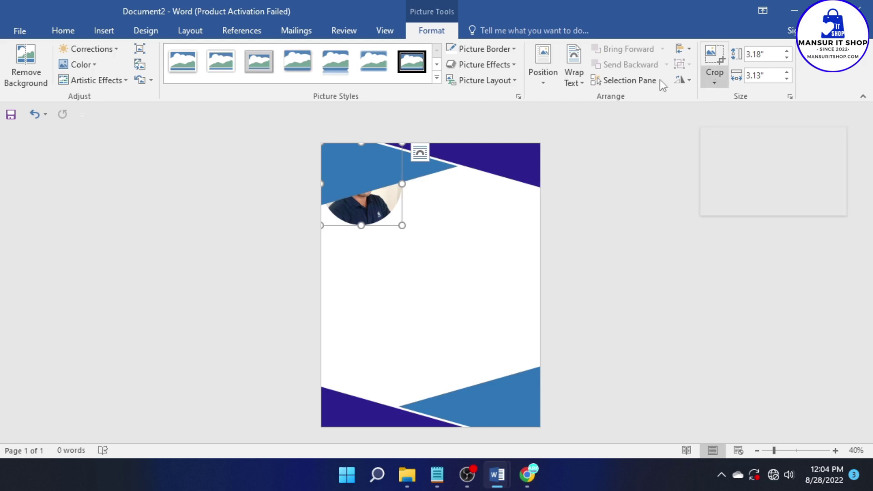
{"action": "left_click", "coordinate": [573, 78]}
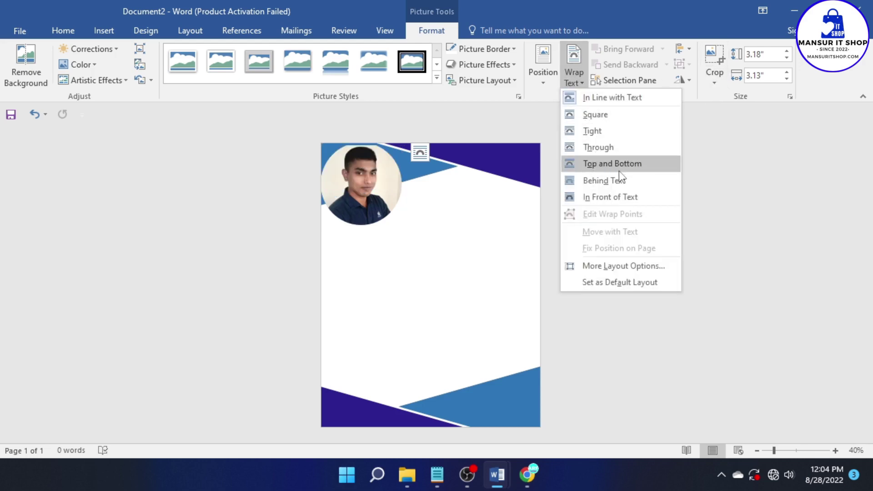
{"action": "left_click", "coordinate": [616, 198]}
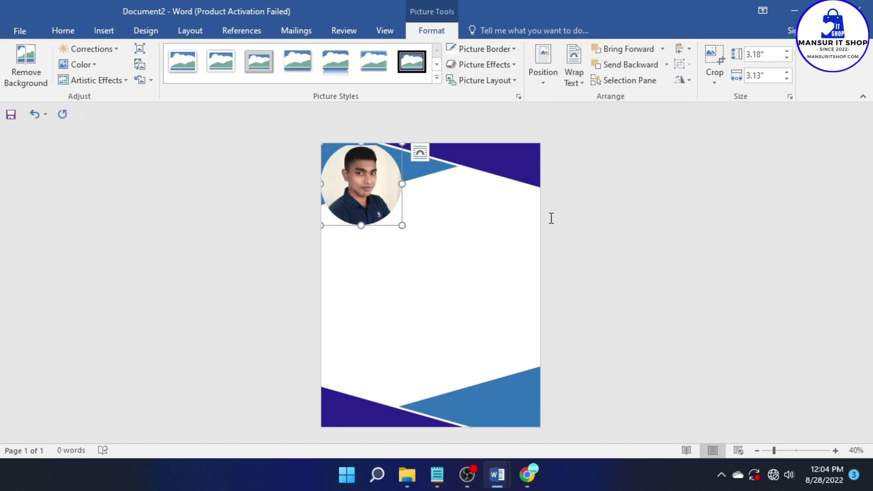
{"action": "key", "text": "Up"}
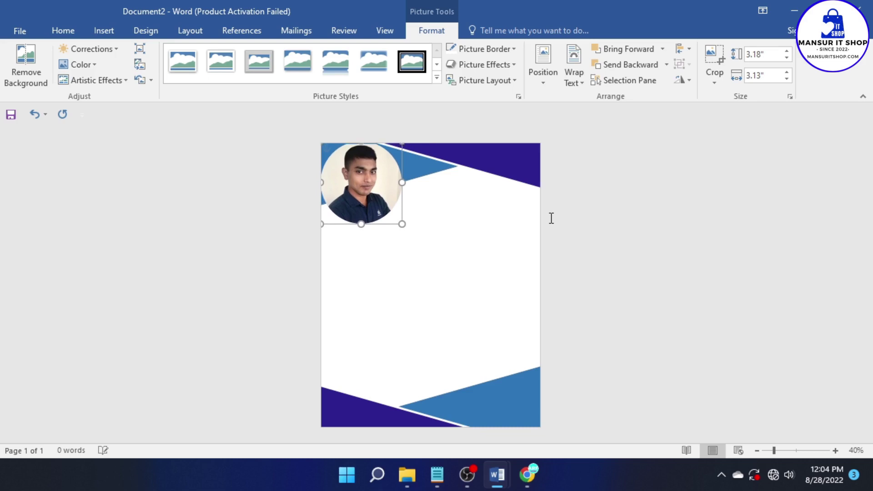
{"action": "key", "text": "Up"}
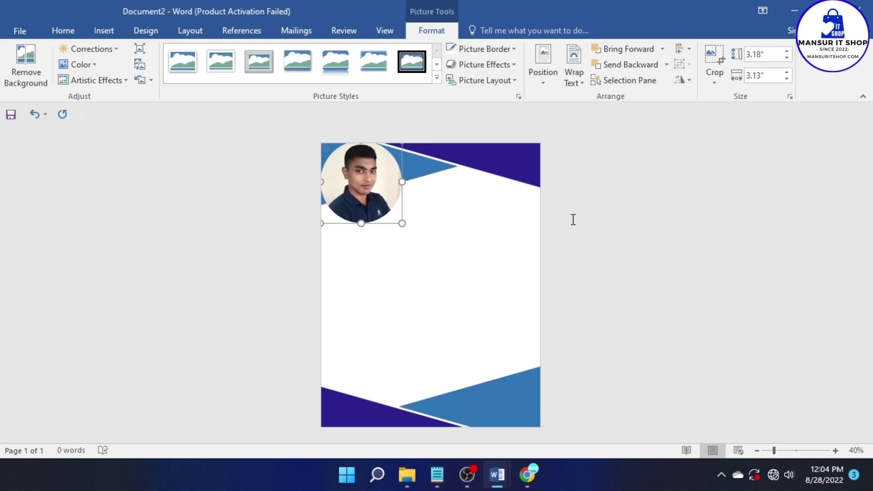
Move the photo into the top-left corner and shrink it to about 2.37" × 2.28".
{"action": "left_click", "coordinate": [460, 210]}
{"action": "left_click", "coordinate": [366, 189]}
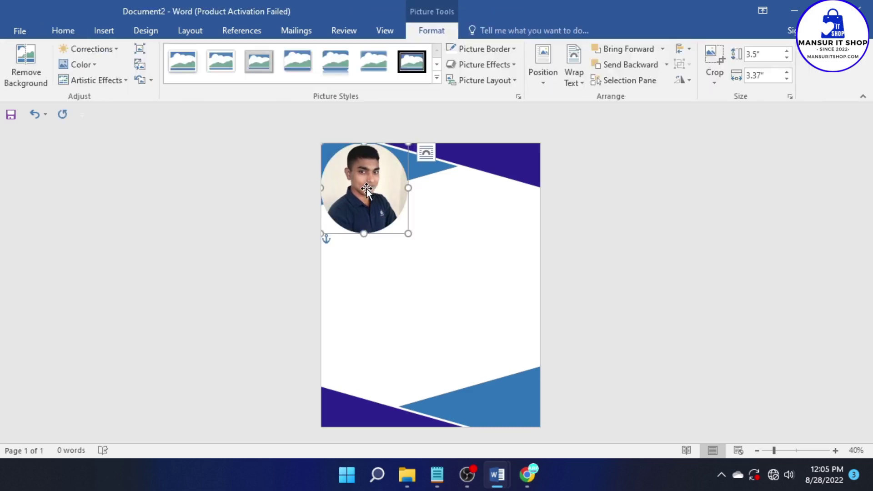
{"action": "left_click_drag", "start_coordinate": [366, 188], "coordinate": [377, 202]}
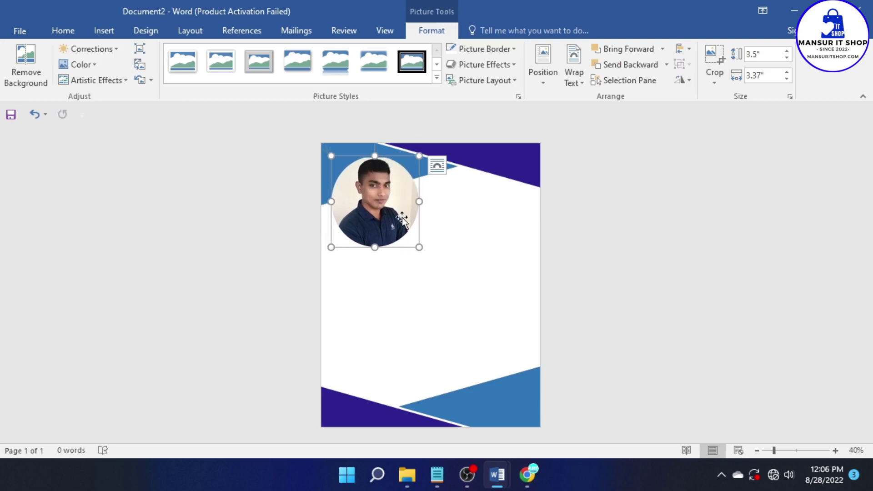
{"action": "left_click_drag", "start_coordinate": [419, 247], "coordinate": [370, 213]}
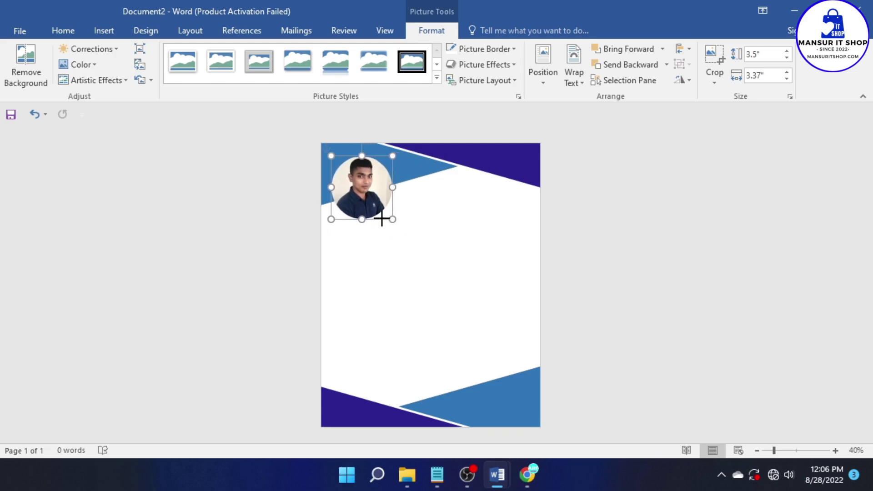
{"action": "left_click_drag", "start_coordinate": [370, 212], "coordinate": [381, 218]}
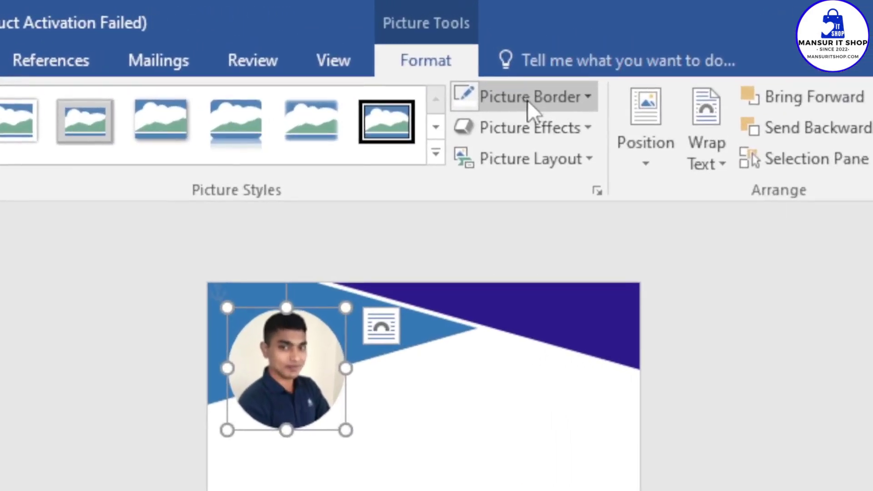
Give the circular photo a white 6 pt outline.
{"action": "left_click", "coordinate": [520, 95]}
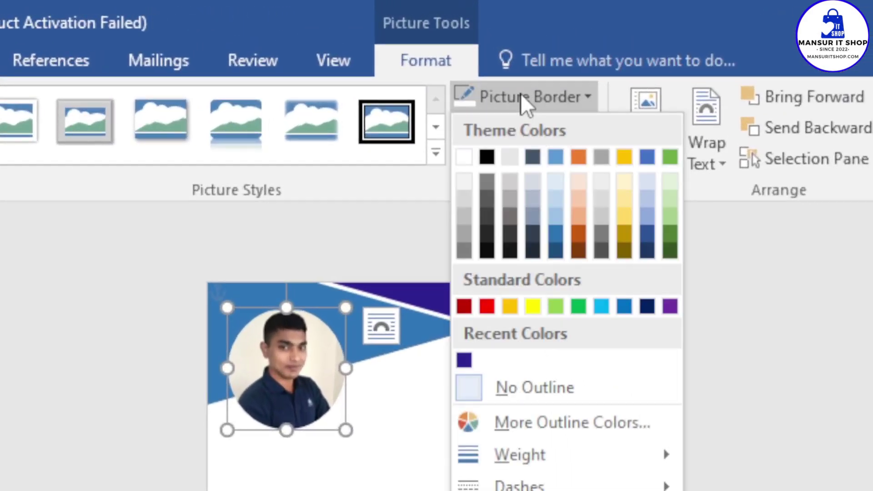
{"action": "left_click", "coordinate": [464, 157]}
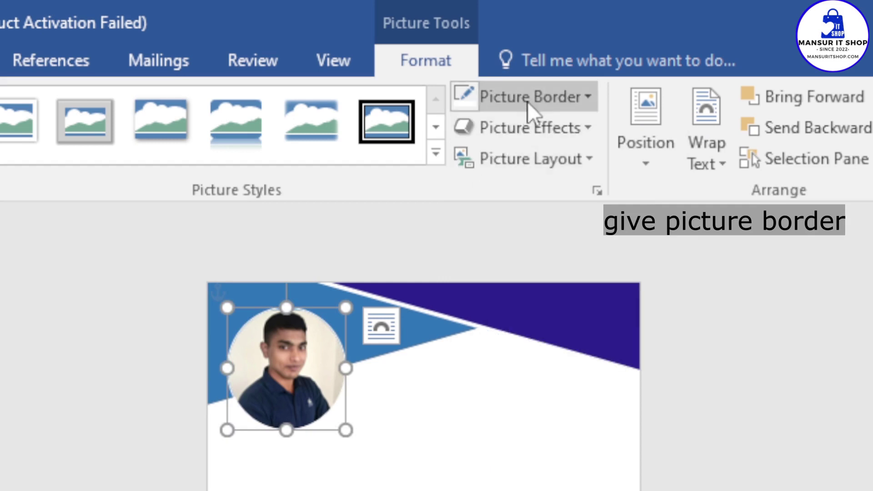
{"action": "left_click", "coordinate": [548, 99]}
{"action": "mouse_move", "coordinate": [479, 230]}
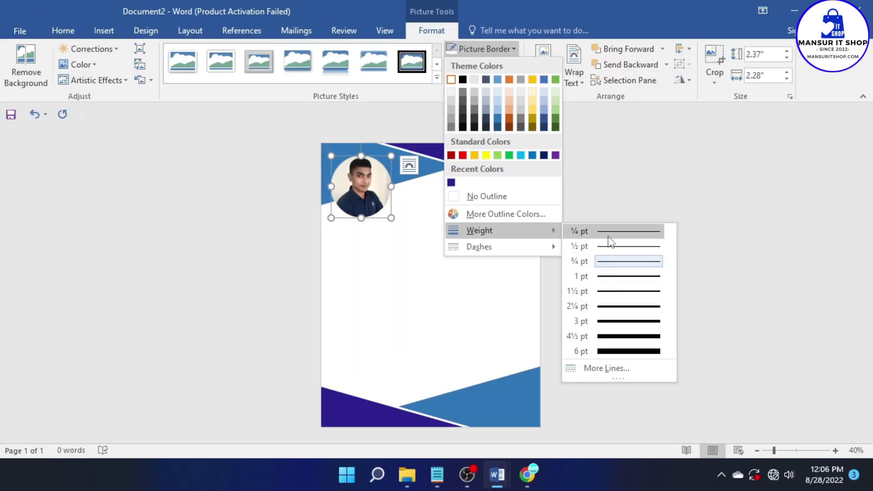
{"action": "left_click", "coordinate": [615, 352]}
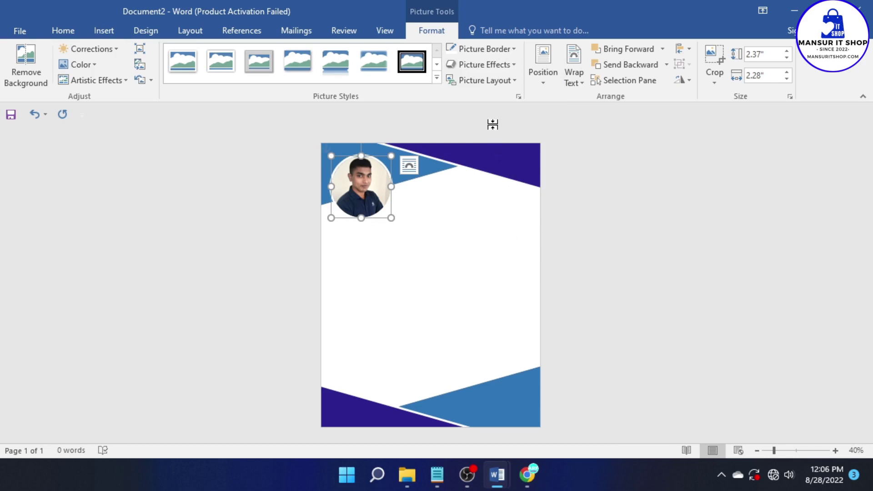
Raise the outline width to 7.75 pt in the Format Picture pane and stretch the photo slightly taller.
{"action": "left_click", "coordinate": [478, 53]}
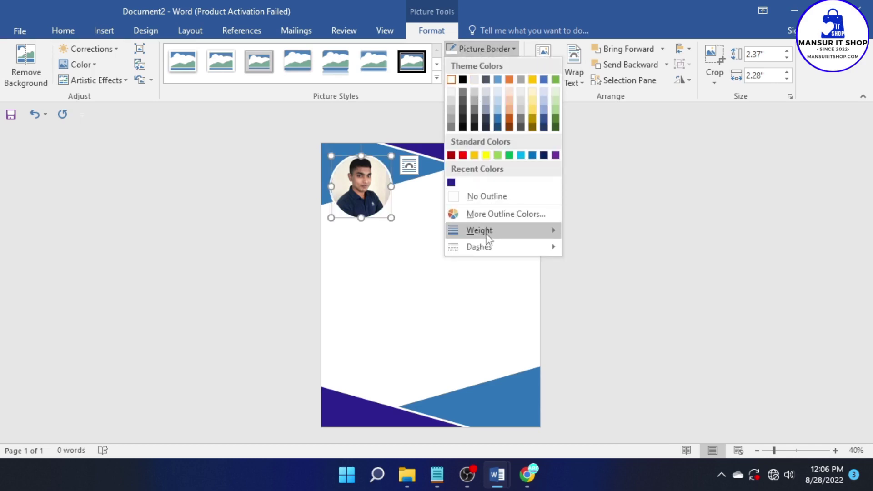
{"action": "mouse_move", "coordinate": [479, 246]}
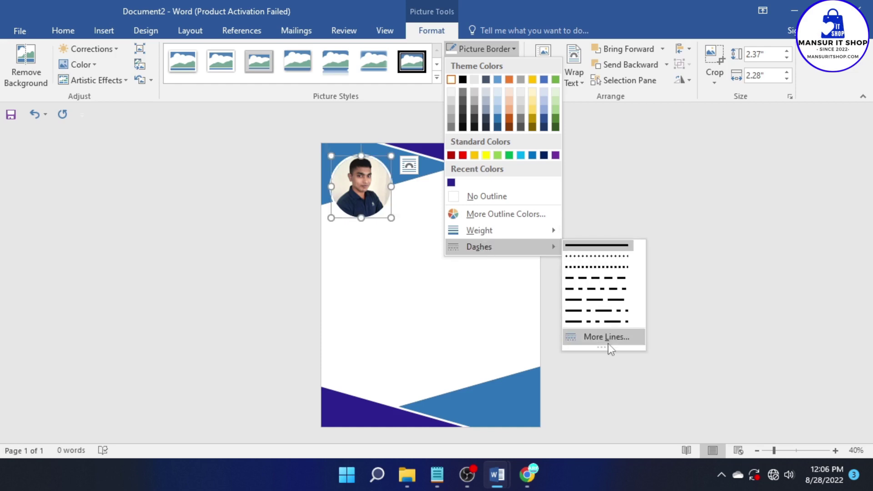
{"action": "left_click", "coordinate": [607, 342]}
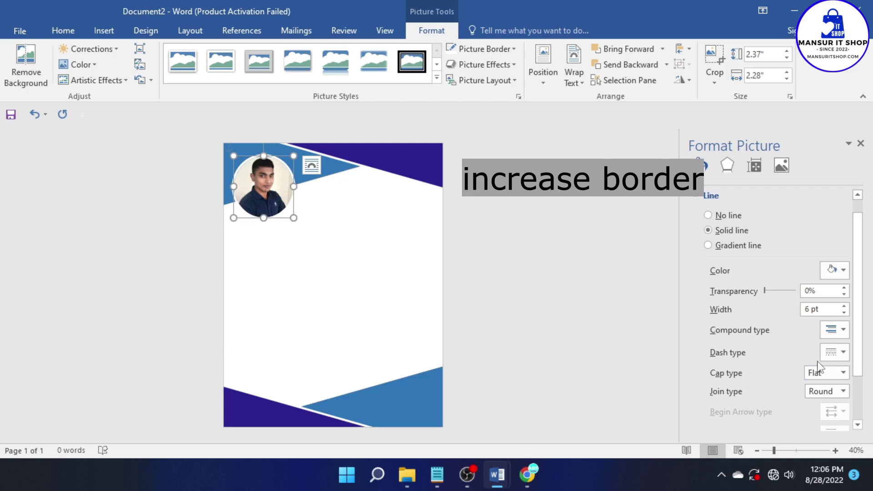
{"action": "triple_click", "coordinate": [843, 307]}
{"action": "double_click", "coordinate": [843, 307]}
{"action": "double_click", "coordinate": [843, 306]}
{"action": "scroll", "coordinate": [306, 205], "scroll_direction": "up", "scroll_amount": 2, "text": "ctrl"}
{"action": "scroll", "coordinate": [306, 205], "scroll_direction": "up", "scroll_amount": 3, "text": "ctrl"}
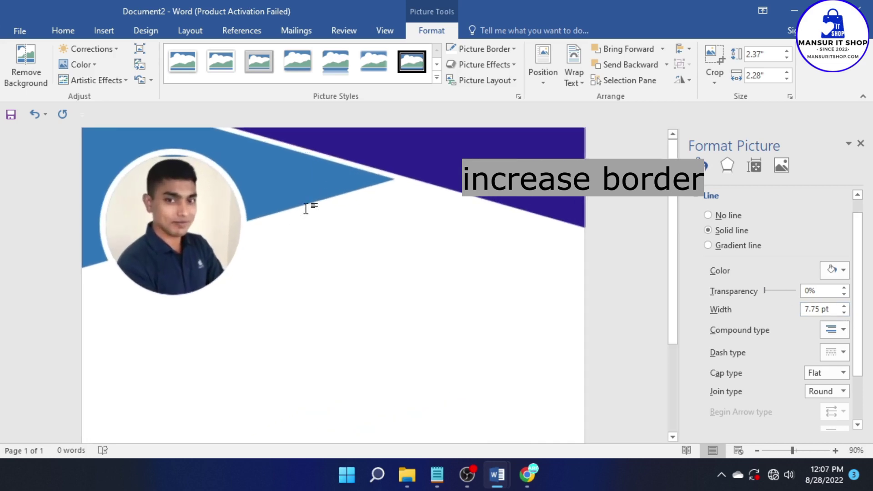
{"action": "scroll", "coordinate": [306, 208], "scroll_direction": "up", "scroll_amount": 2, "text": "ctrl"}
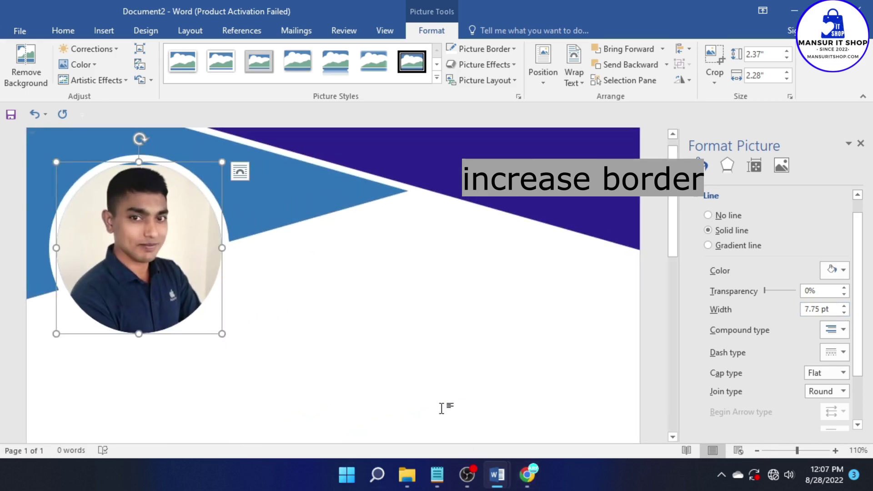
{"action": "scroll", "coordinate": [354, 371], "scroll_direction": "up", "scroll_amount": 1, "text": "ctrl"}
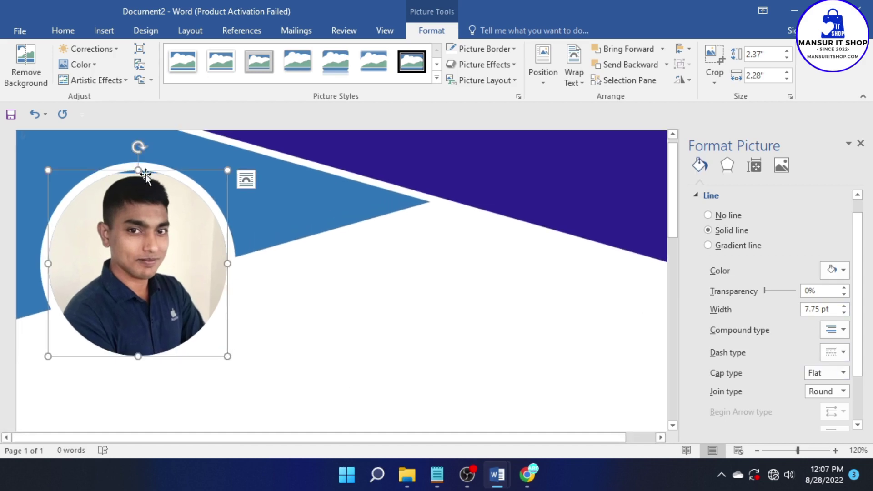
{"action": "left_click_drag", "start_coordinate": [139, 169], "coordinate": [138, 165]}
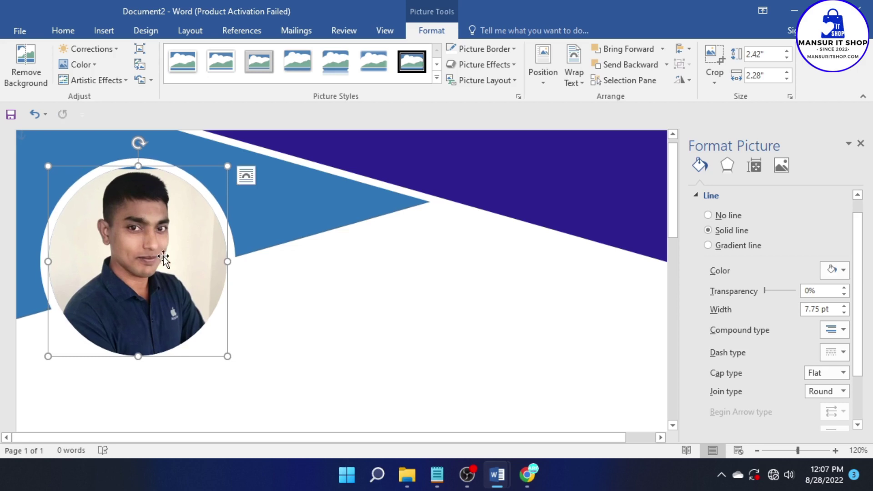
Deselect the photo, close the Format Text Effects pane, and return to the circular portrait at the top.
{"action": "left_click", "coordinate": [292, 285]}
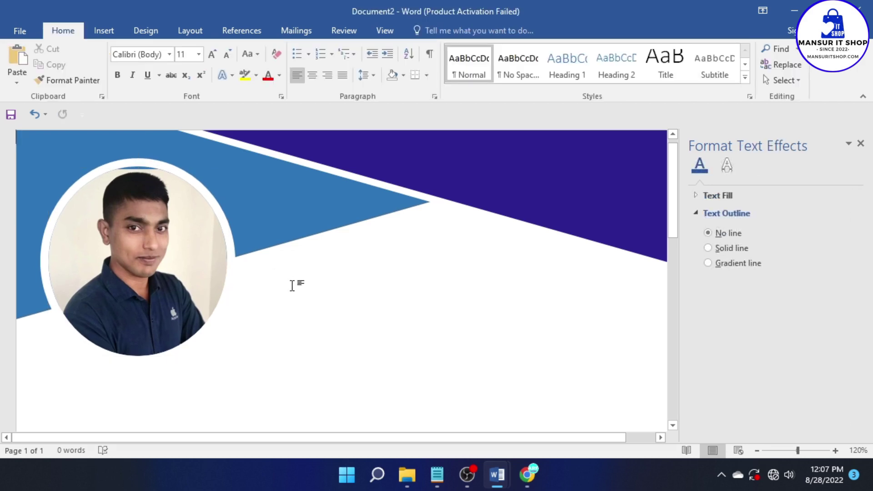
{"action": "scroll", "coordinate": [256, 264], "scroll_direction": "down", "scroll_amount": 4}
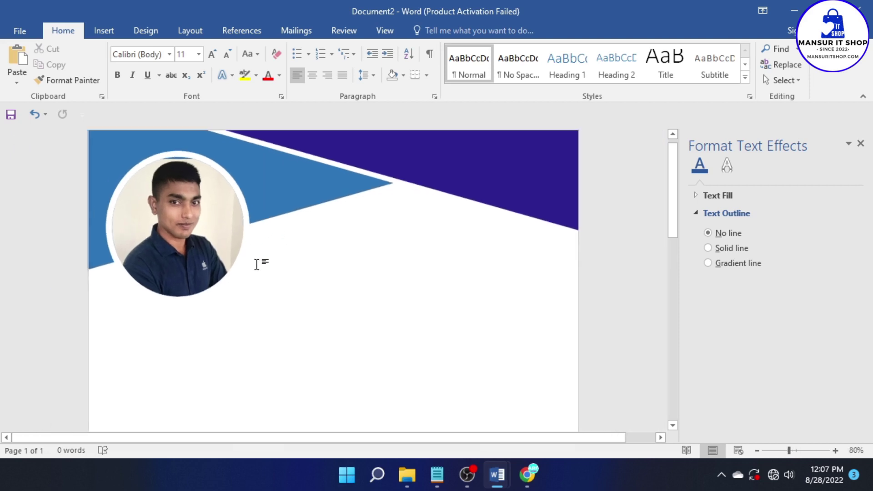
{"action": "scroll", "coordinate": [256, 264], "scroll_direction": "down", "scroll_amount": 4}
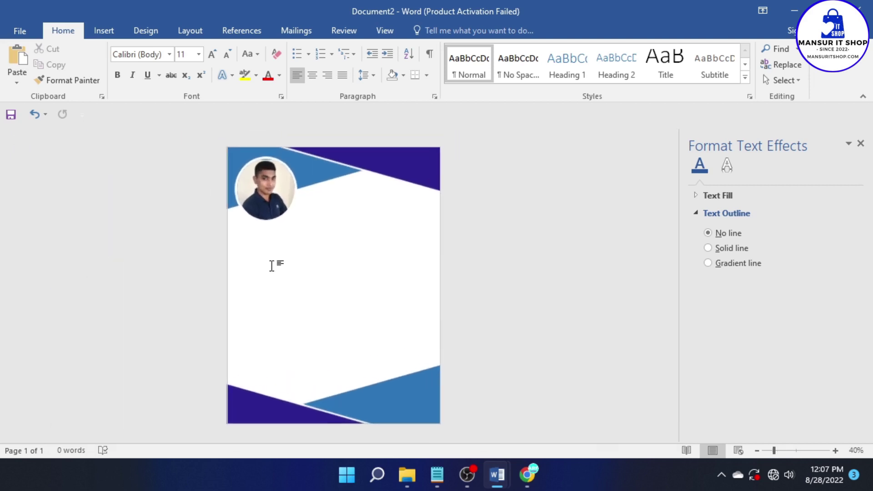
{"action": "scroll", "coordinate": [271, 265], "scroll_direction": "up", "scroll_amount": 1}
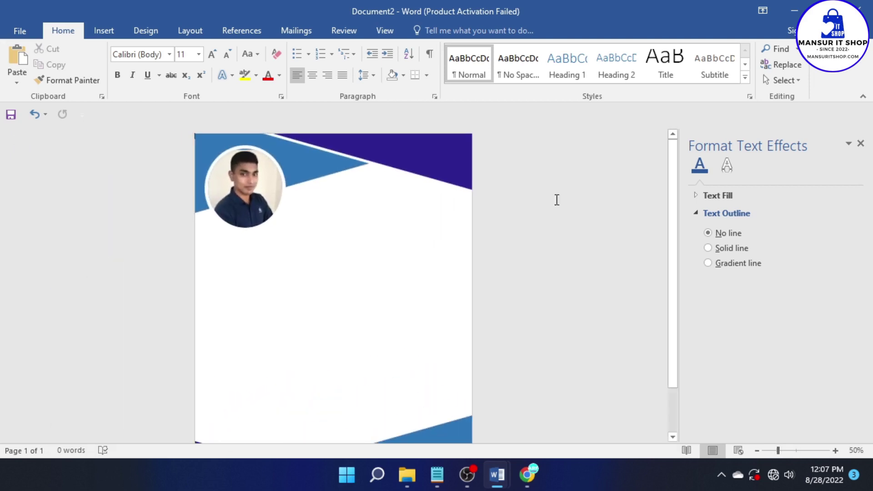
{"action": "left_click", "coordinate": [860, 144]}
{"action": "scroll", "coordinate": [591, 204], "scroll_direction": "up", "scroll_amount": 3}
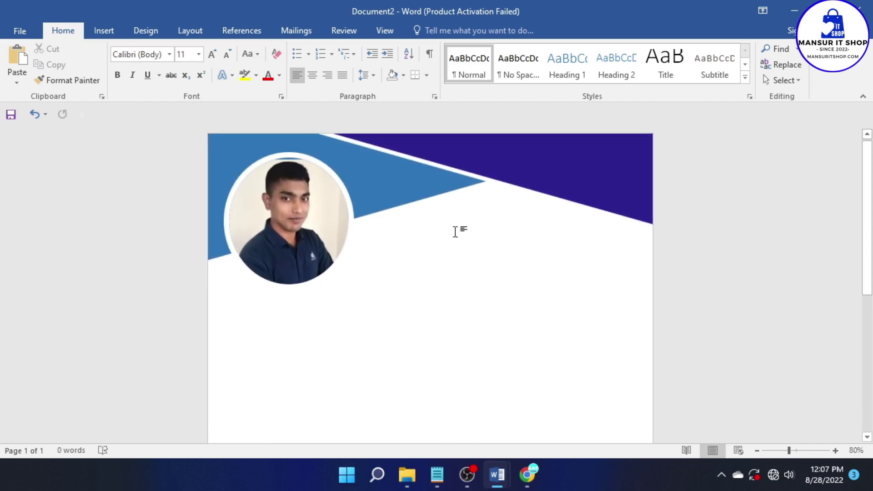
{"action": "scroll", "coordinate": [468, 230], "scroll_direction": "up", "scroll_amount": 2}
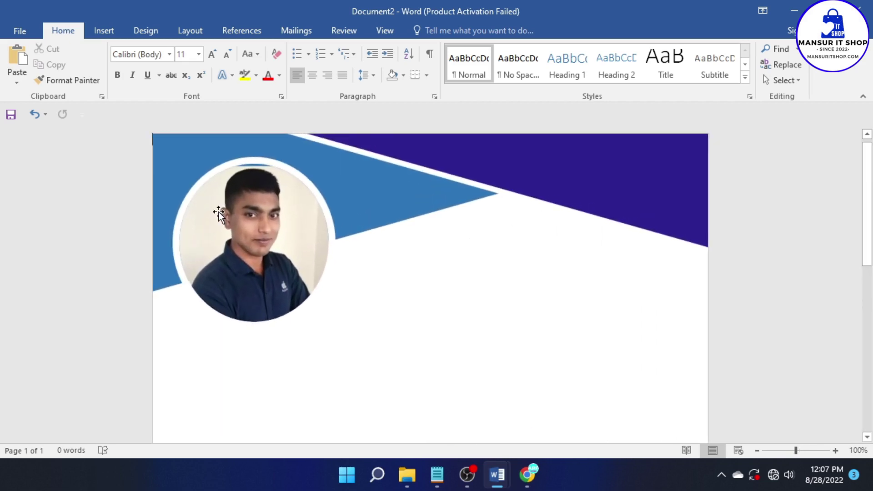
{"action": "left_click", "coordinate": [255, 213]}
Crop the circular photo inward slightly to about 2.36" × 2.23" and apply the crop.
{"action": "double_click", "coordinate": [254, 214]}
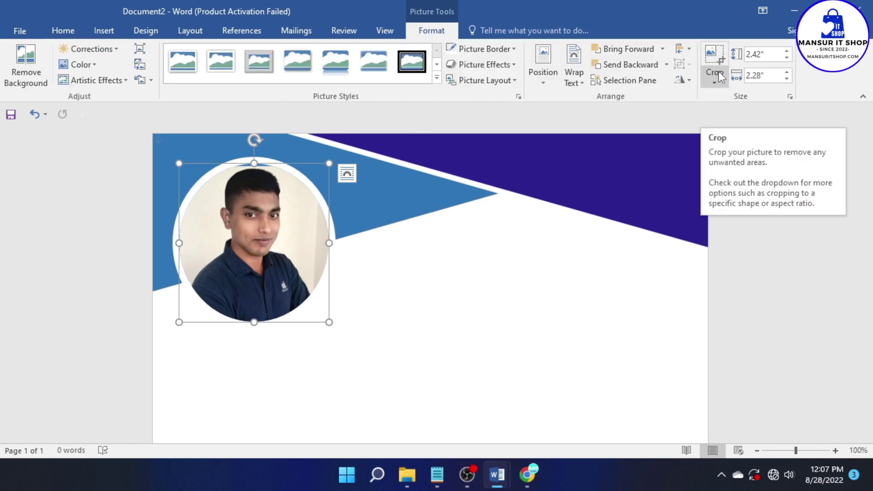
{"action": "left_click", "coordinate": [715, 56]}
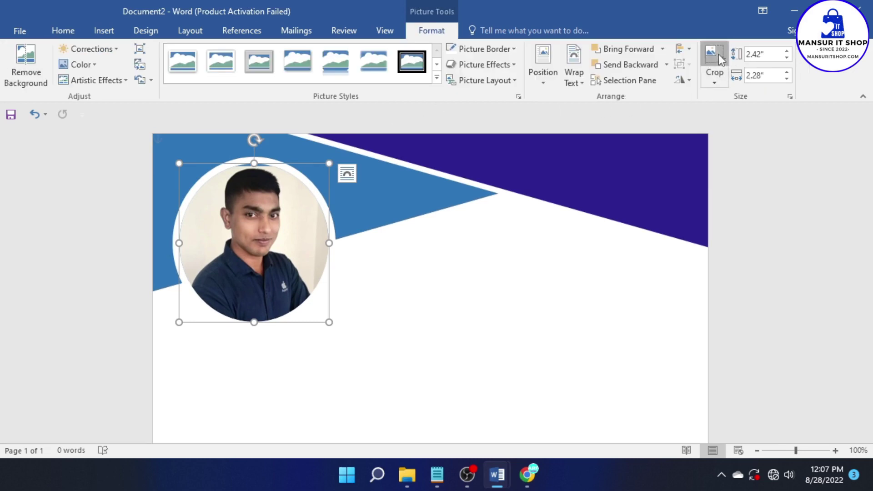
{"action": "left_click", "coordinate": [325, 169]}
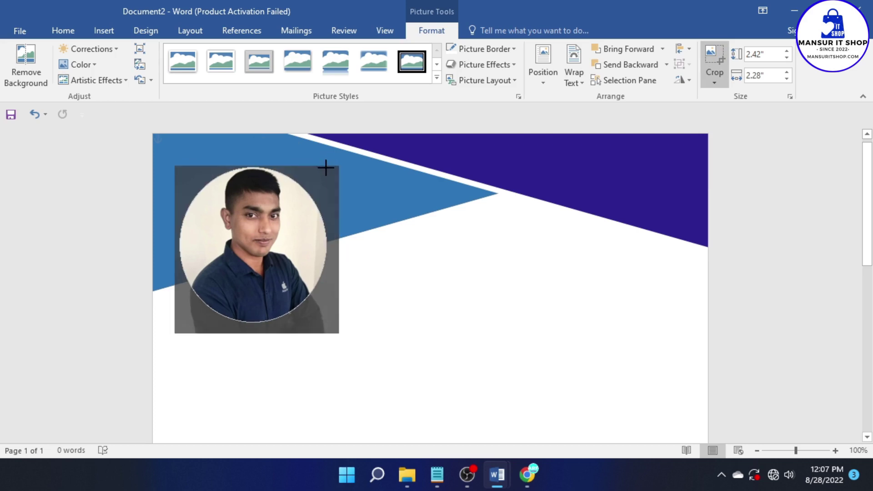
{"action": "left_click_drag", "start_coordinate": [325, 168], "coordinate": [324, 172]}
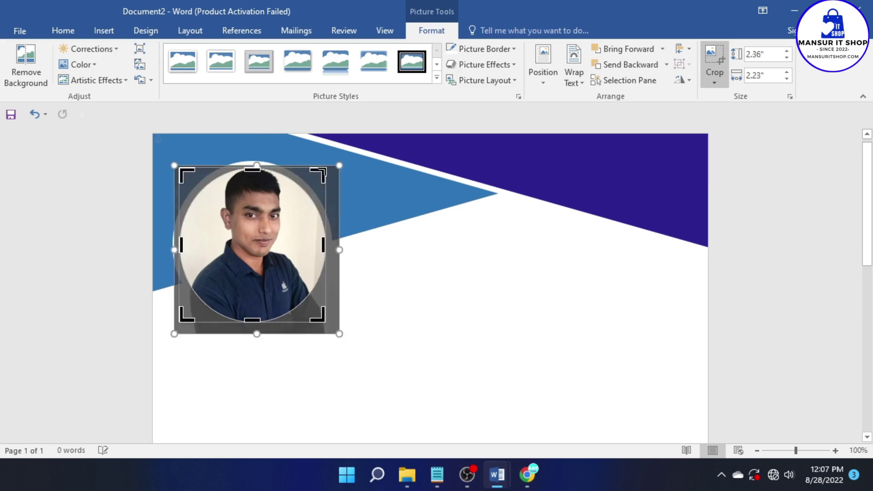
{"action": "left_click", "coordinate": [431, 293]}
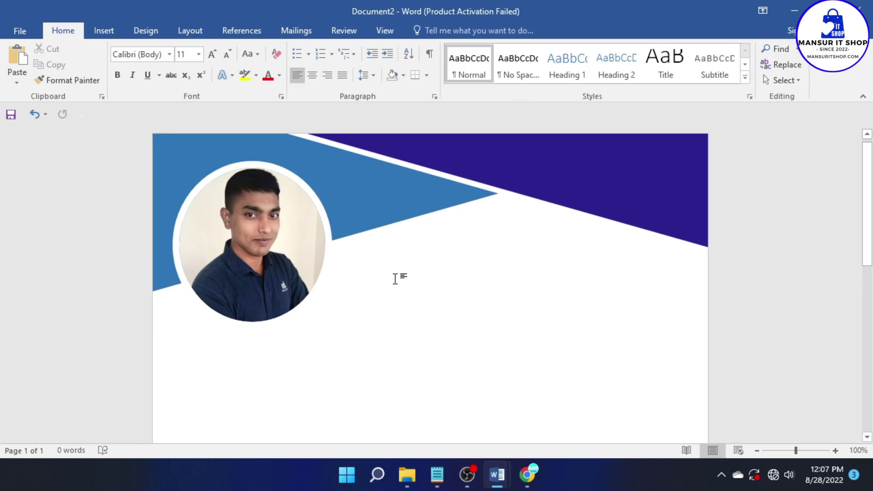
{"action": "scroll", "coordinate": [400, 279], "scroll_direction": "down", "scroll_amount": 3, "text": "ctrl"}
{"action": "scroll", "coordinate": [455, 277], "scroll_direction": "down", "scroll_amount": 2, "text": "ctrl"}
{"action": "scroll", "coordinate": [489, 276], "scroll_direction": "down", "scroll_amount": 2}
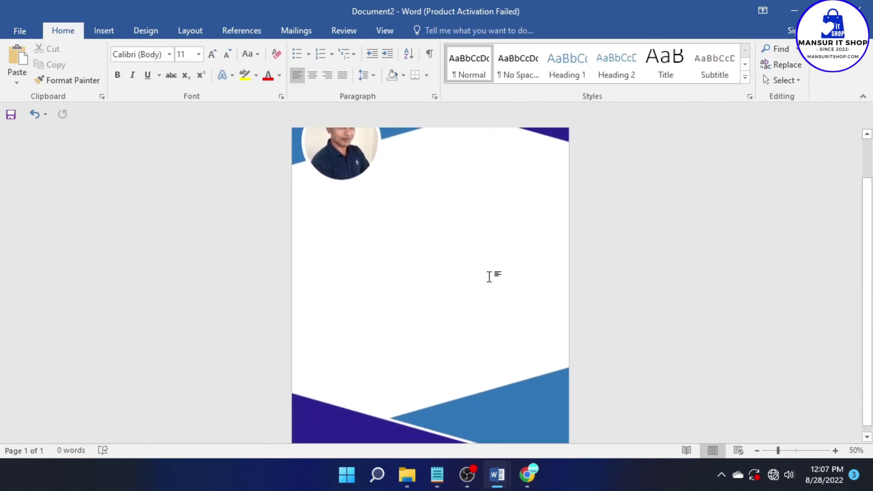
{"action": "scroll", "coordinate": [489, 276], "scroll_direction": "up", "scroll_amount": 3}
{"action": "scroll", "coordinate": [510, 275], "scroll_direction": "up", "scroll_amount": 2, "text": "ctrl"}
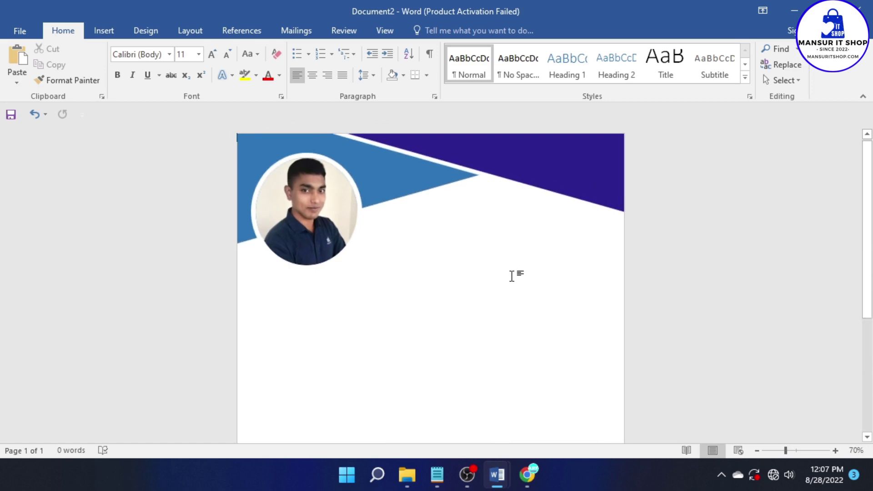
{"action": "scroll", "coordinate": [511, 275], "scroll_direction": "down", "scroll_amount": 2}
{"action": "scroll", "coordinate": [512, 276], "scroll_direction": "up", "scroll_amount": 2}
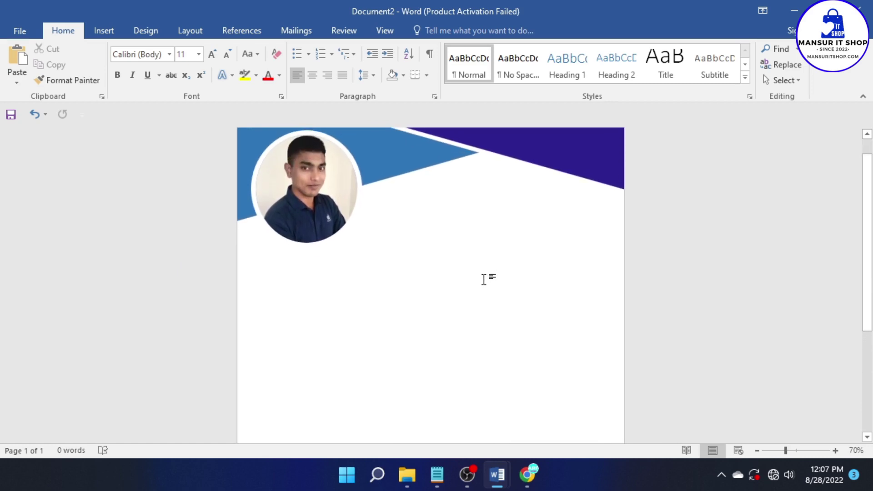
{"action": "scroll", "coordinate": [499, 279], "scroll_direction": "up", "scroll_amount": 2, "text": "ctrl"}
{"action": "scroll", "coordinate": [522, 264], "scroll_direction": "up", "scroll_amount": 2}
{"action": "scroll", "coordinate": [549, 245], "scroll_direction": "up", "scroll_amount": 2, "text": "ctrl"}
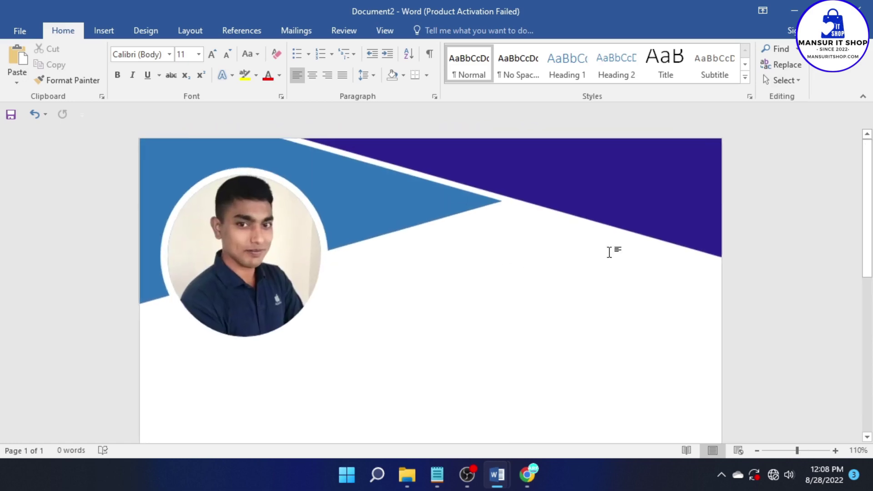
{"action": "scroll", "coordinate": [609, 253], "scroll_direction": "up", "scroll_amount": 1, "text": "ctrl"}
{"action": "scroll", "coordinate": [611, 252], "scroll_direction": "down", "scroll_amount": 1}
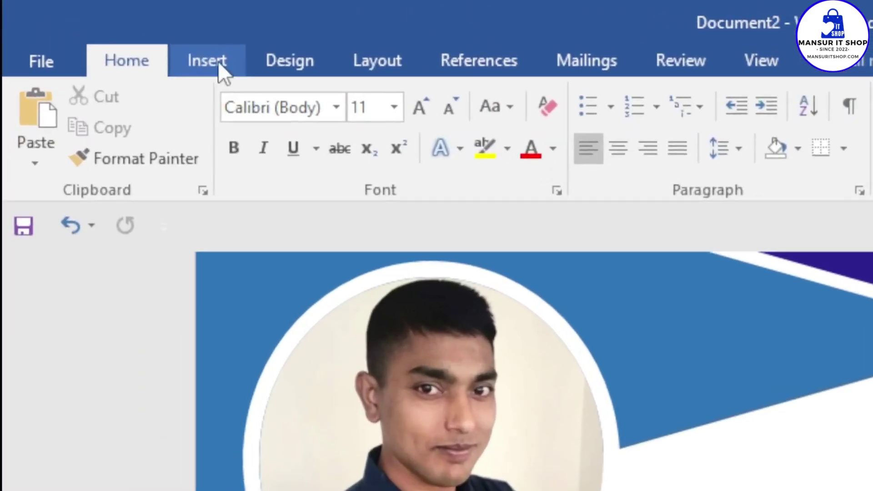
Draw an empty text box to the right of the circular photo and begin inserting a table.
{"action": "left_click", "coordinate": [219, 68]}
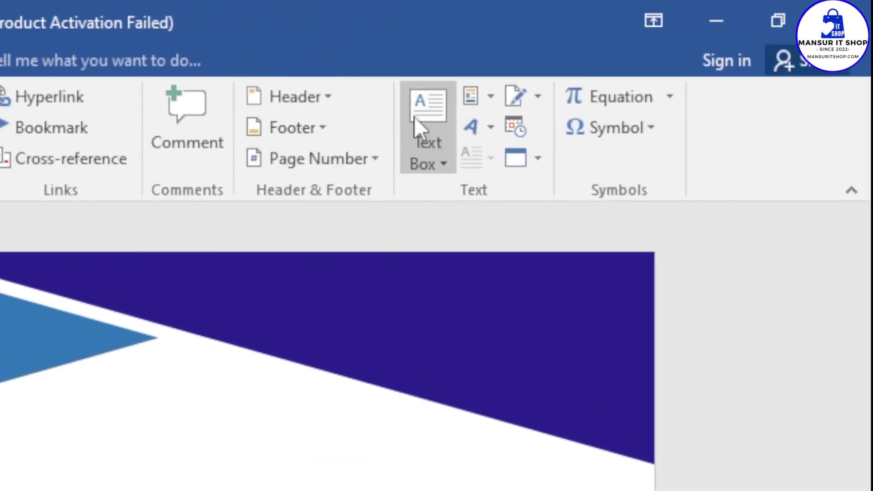
{"action": "left_click", "coordinate": [435, 106]}
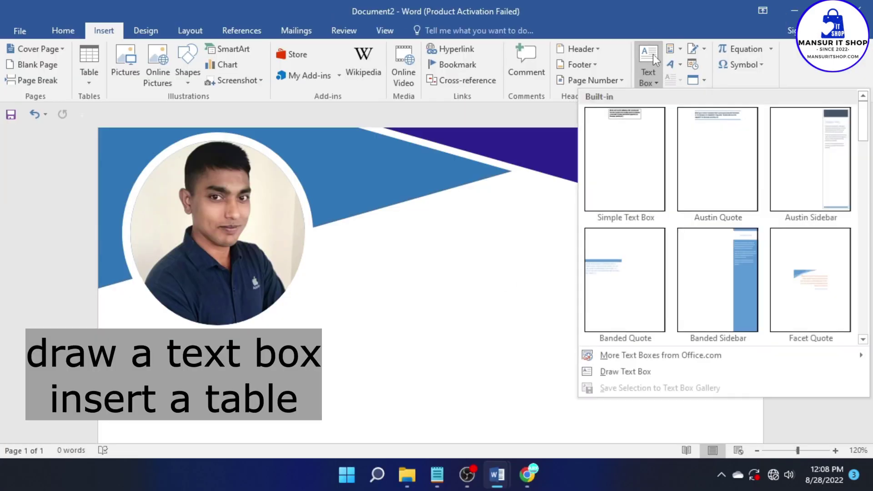
{"action": "left_click", "coordinate": [619, 373]}
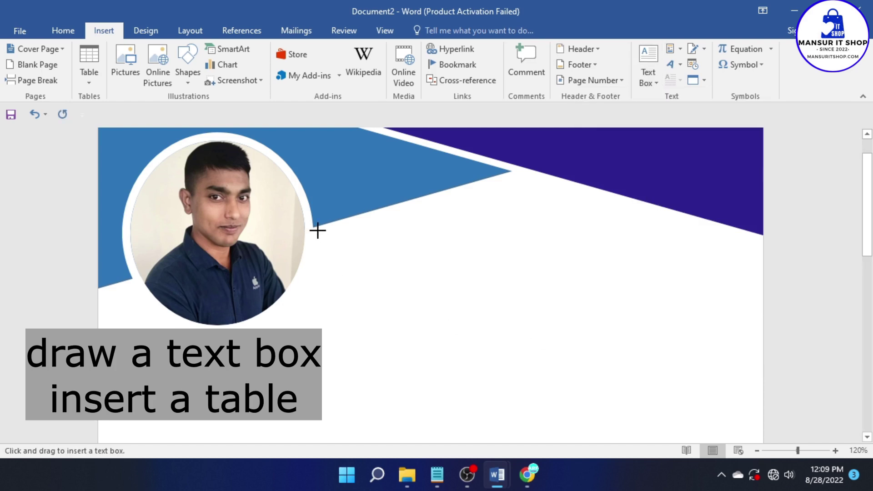
{"action": "left_click_drag", "start_coordinate": [318, 230], "coordinate": [710, 317]}
{"action": "left_click_drag", "start_coordinate": [718, 322], "coordinate": [719, 321]}
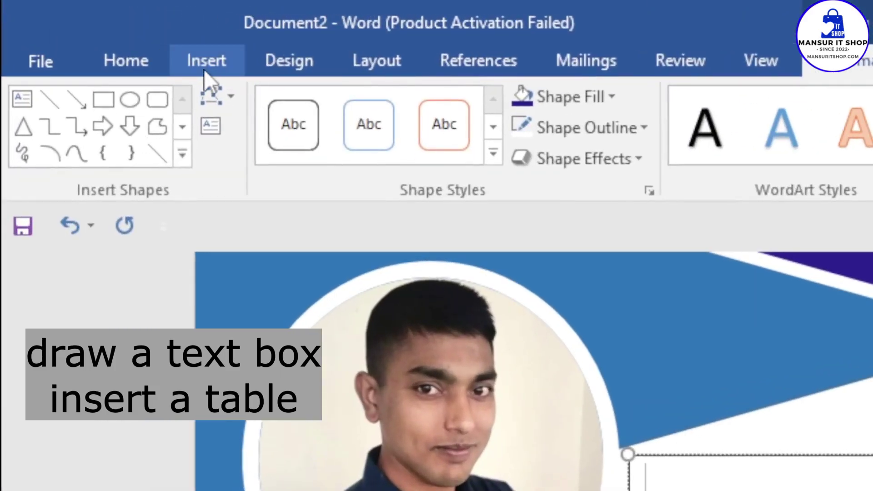
{"action": "left_click", "coordinate": [214, 64]}
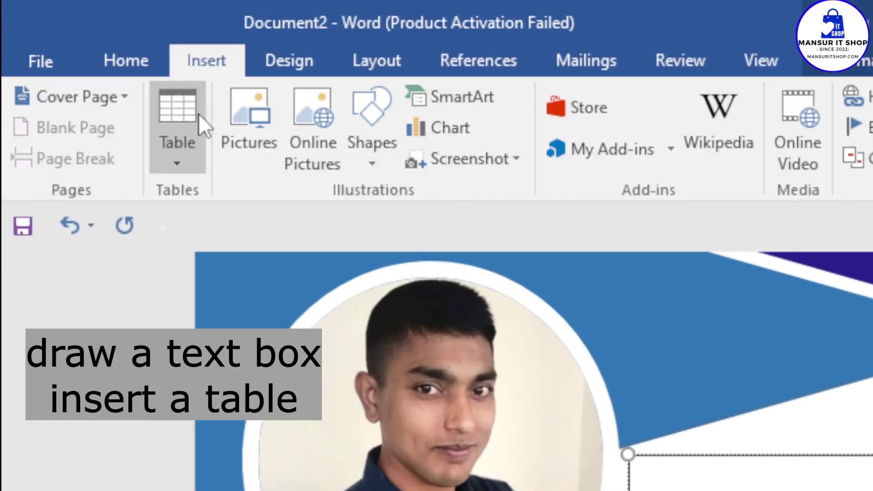
{"action": "left_click", "coordinate": [192, 149]}
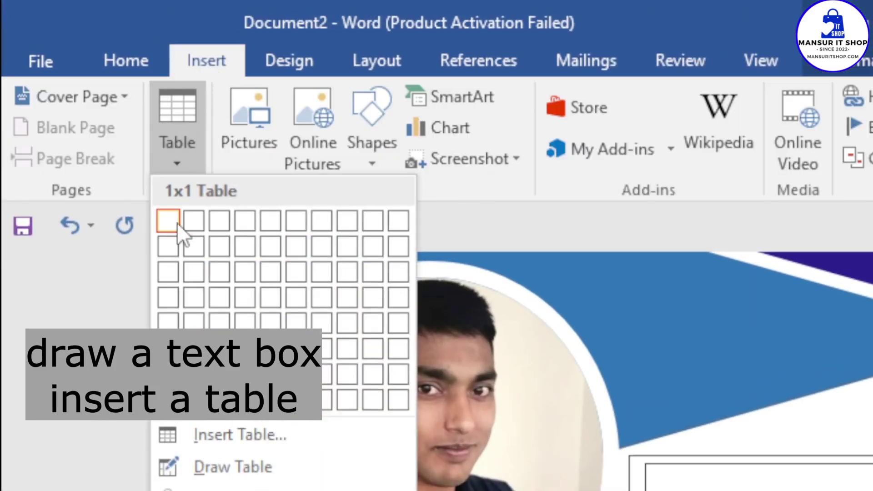
Insert a 1×2 table in the text box with a centred CURICULUM VITAE heading.
{"action": "left_click", "coordinate": [168, 244]}
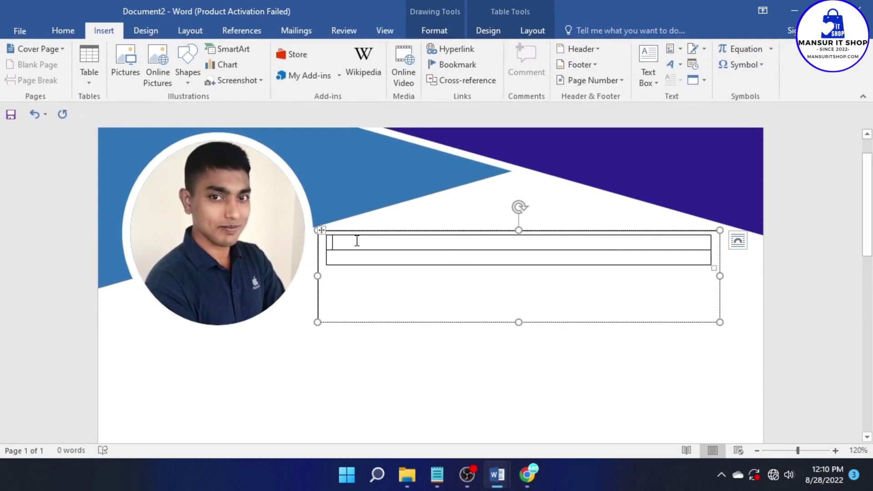
{"action": "type", "text": "CULUM"}
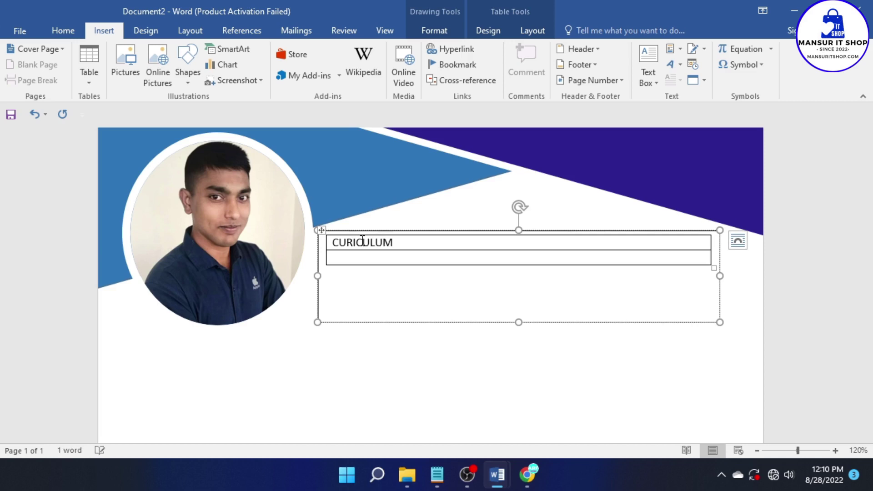
{"action": "type", "text": " VITAE"}
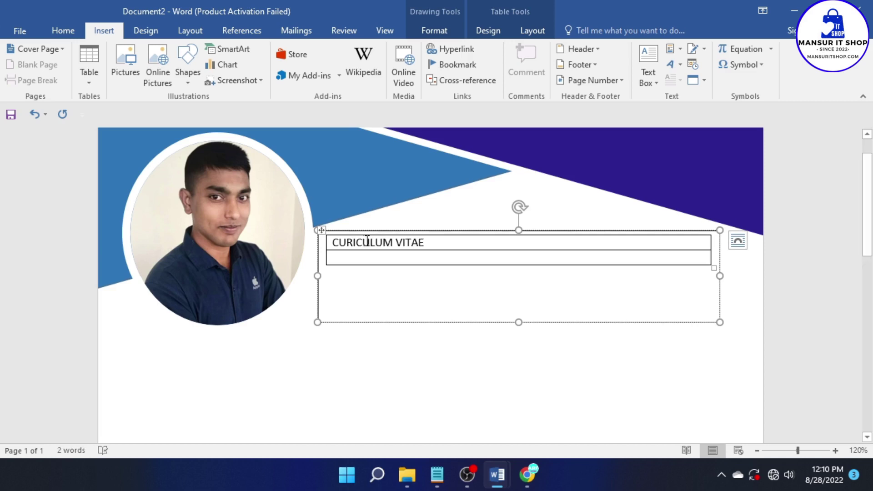
{"action": "left_click_drag", "start_coordinate": [432, 242], "coordinate": [317, 242]}
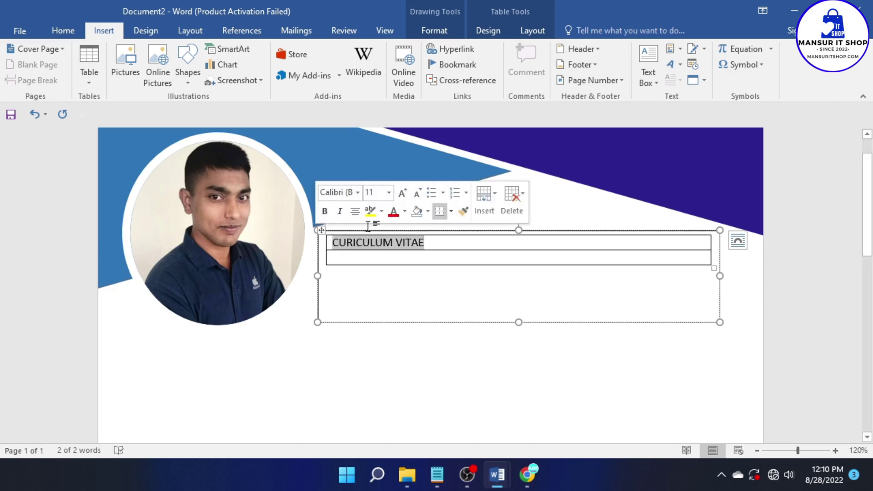
{"action": "left_click", "coordinate": [354, 212]}
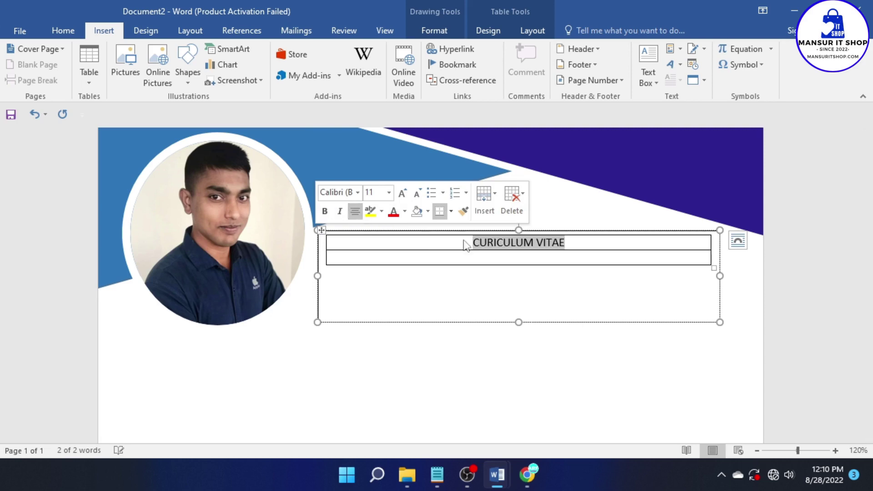
{"action": "left_click", "coordinate": [507, 257]}
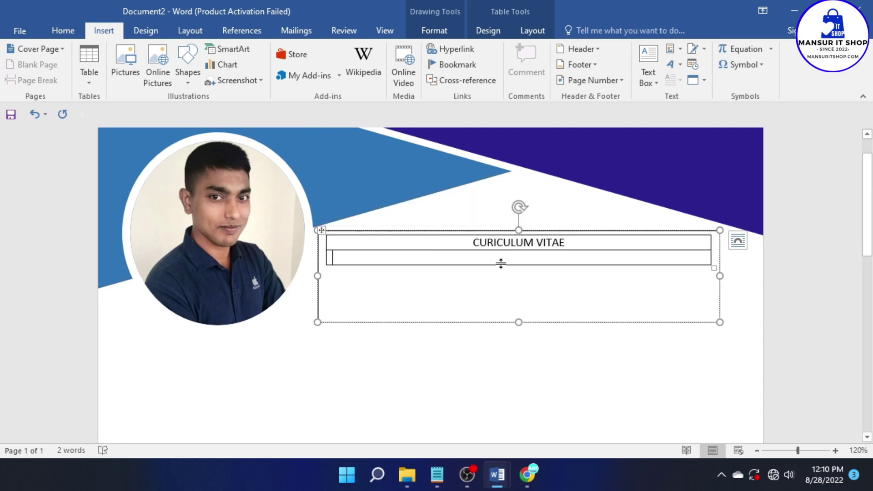
Enter the person's full name in an enlarged second row as 36 pt bold centred text.
{"action": "left_click_drag", "start_coordinate": [489, 263], "coordinate": [485, 317]}
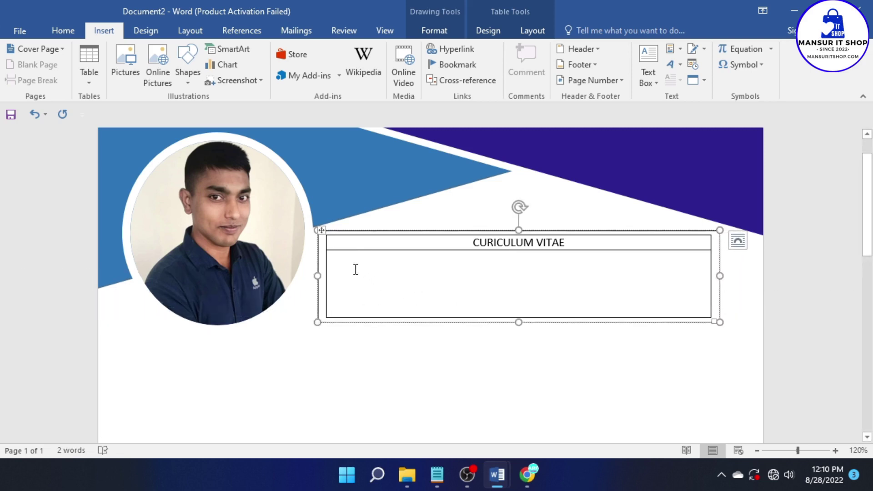
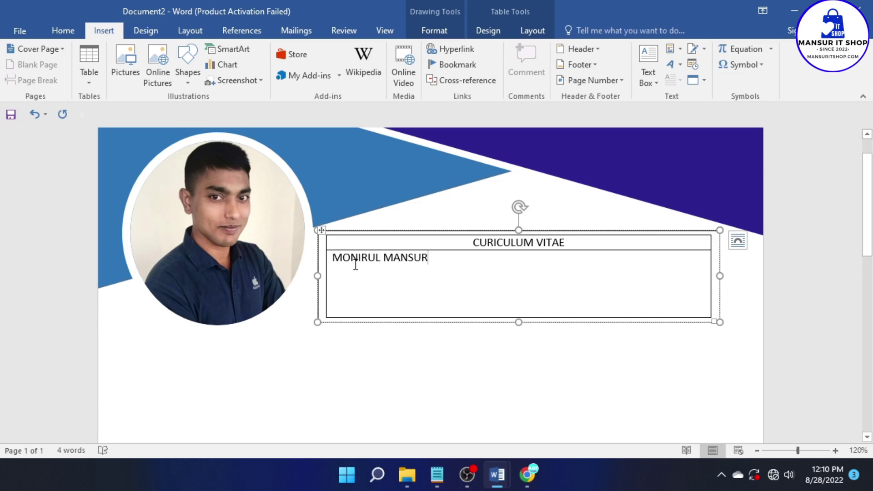
{"action": "left_click_drag", "start_coordinate": [444, 258], "coordinate": [361, 257]}
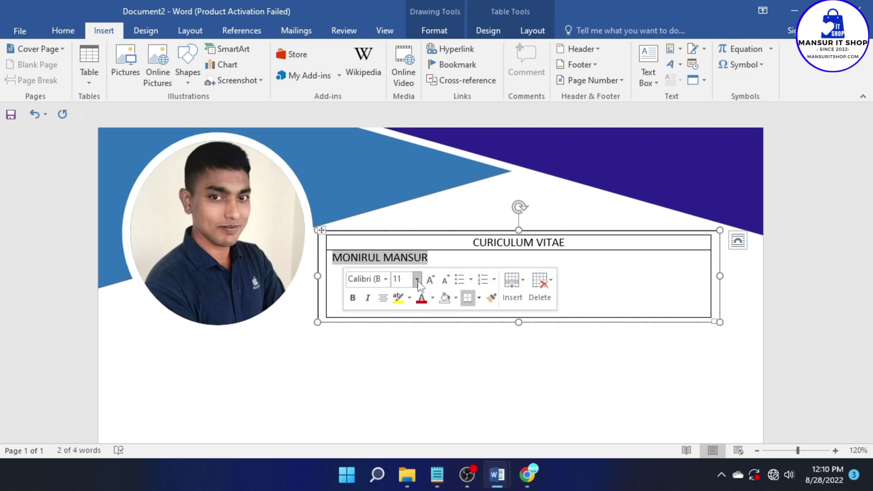
{"action": "left_click", "coordinate": [417, 279]}
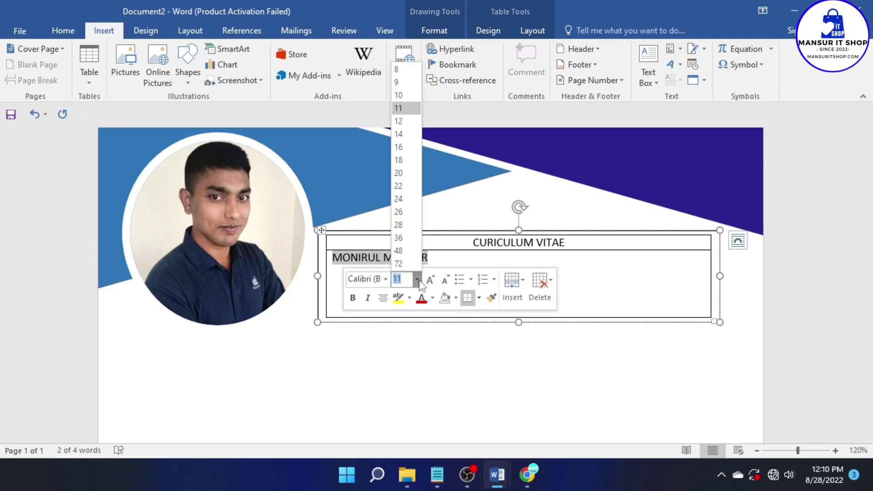
{"action": "left_click", "coordinate": [398, 237]}
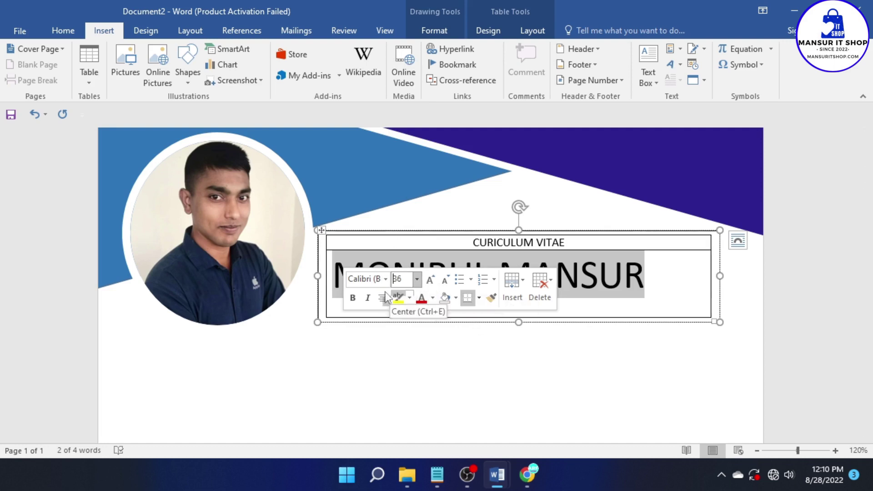
{"action": "left_click", "coordinate": [352, 298]}
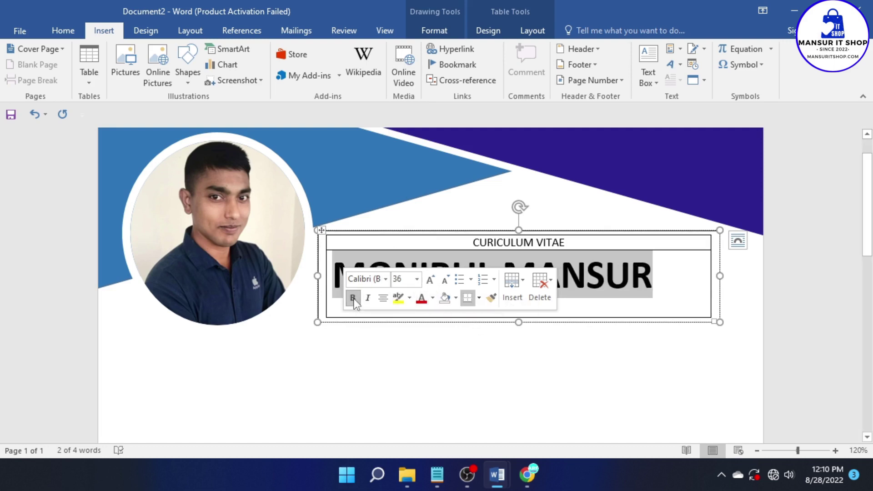
{"action": "left_click", "coordinate": [383, 298]}
{"action": "left_click", "coordinate": [420, 273]}
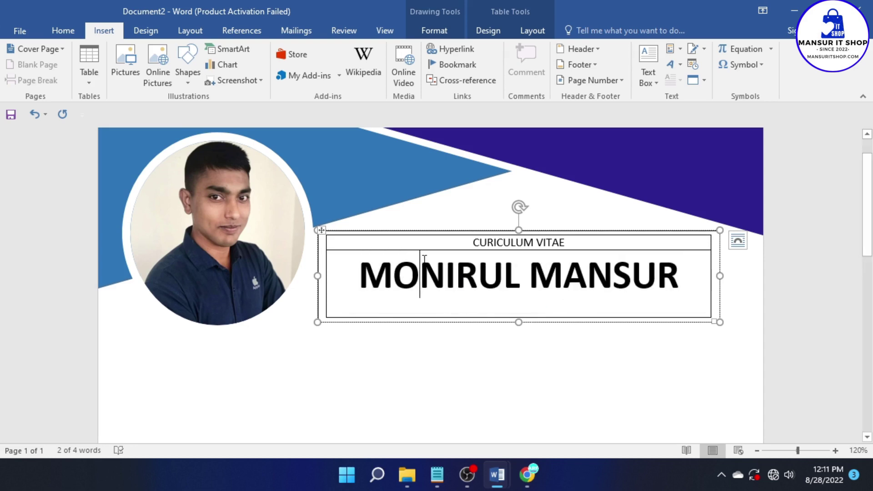
{"action": "left_click", "coordinate": [425, 347]}
{"action": "scroll", "coordinate": [425, 346], "scroll_direction": "up", "scroll_amount": 1}
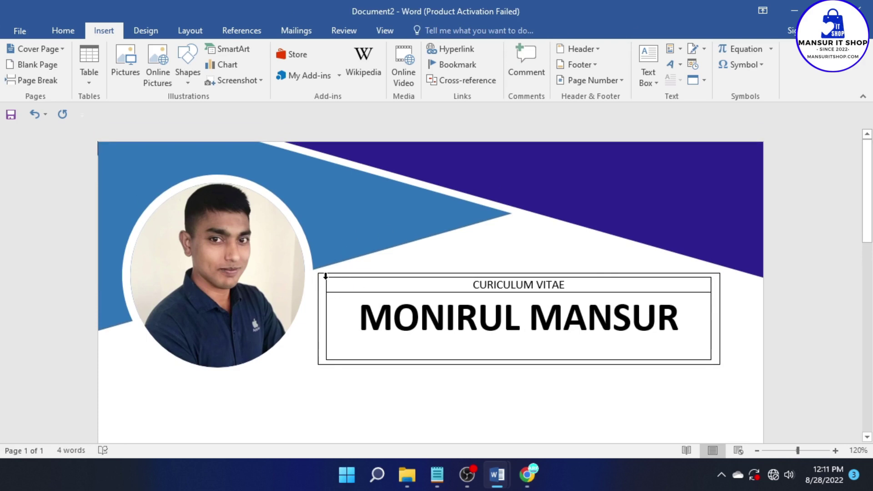
Remove all borders from the title table with No Border.
{"action": "left_click", "coordinate": [315, 284]}
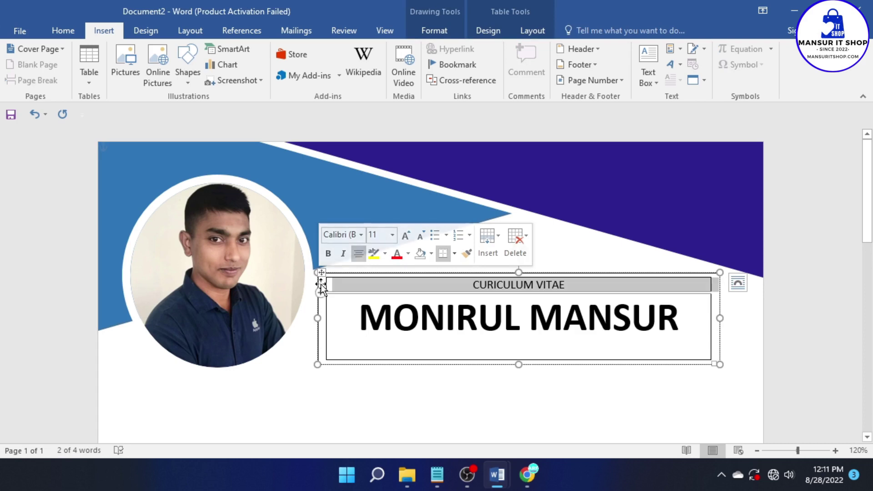
{"action": "left_click", "coordinate": [490, 31]}
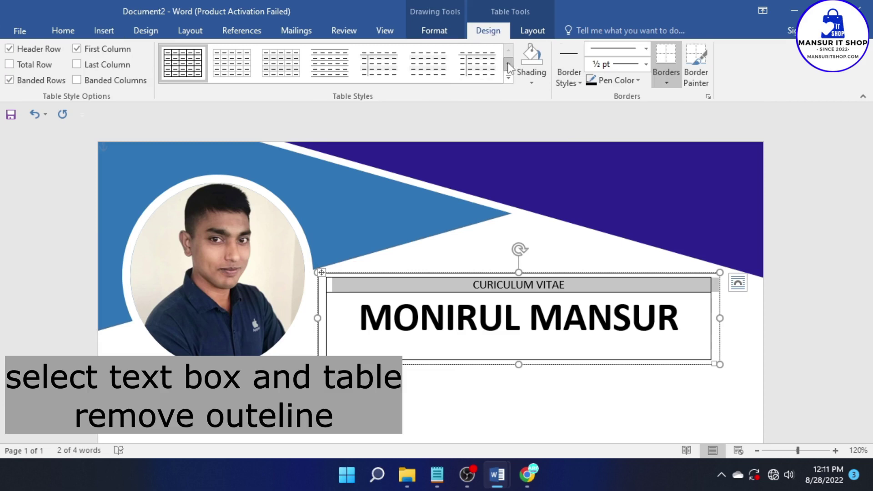
{"action": "left_click", "coordinate": [666, 78]}
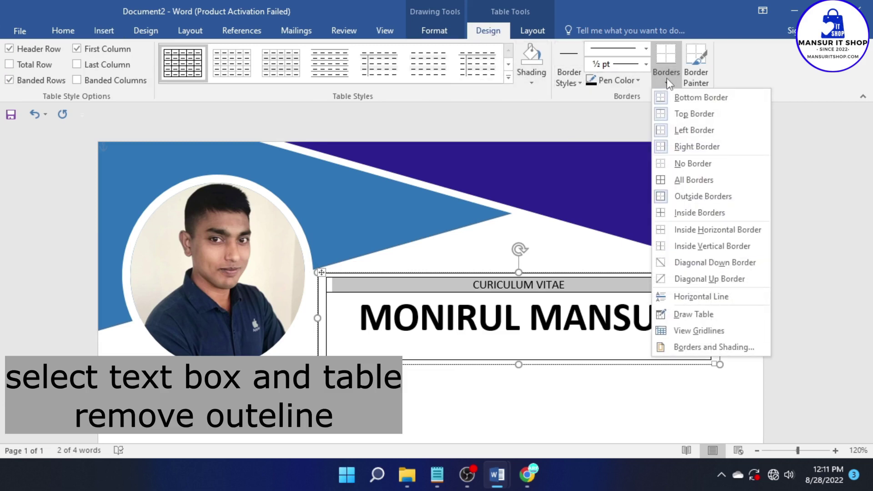
{"action": "left_click", "coordinate": [682, 162]}
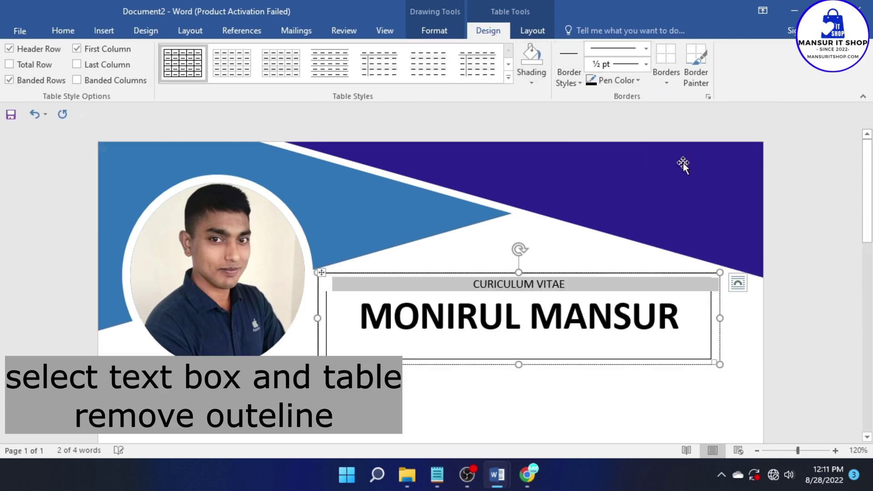
{"action": "left_click", "coordinate": [399, 275]}
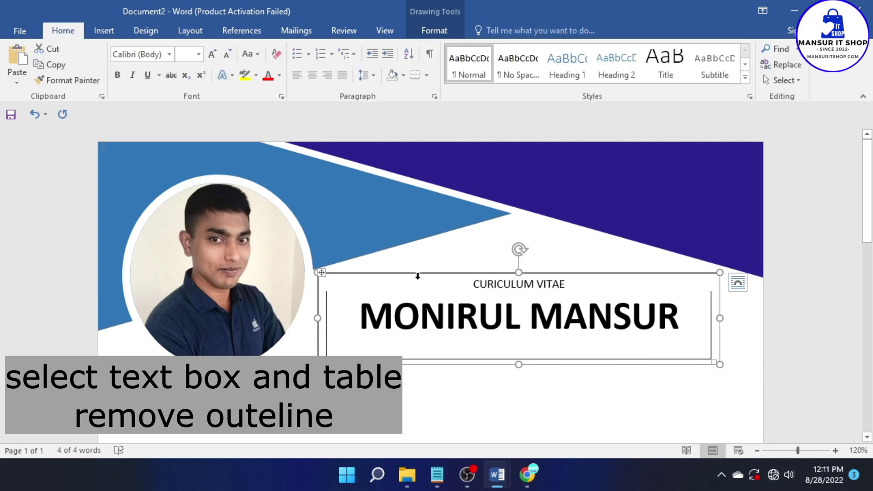
{"action": "left_click", "coordinate": [436, 32]}
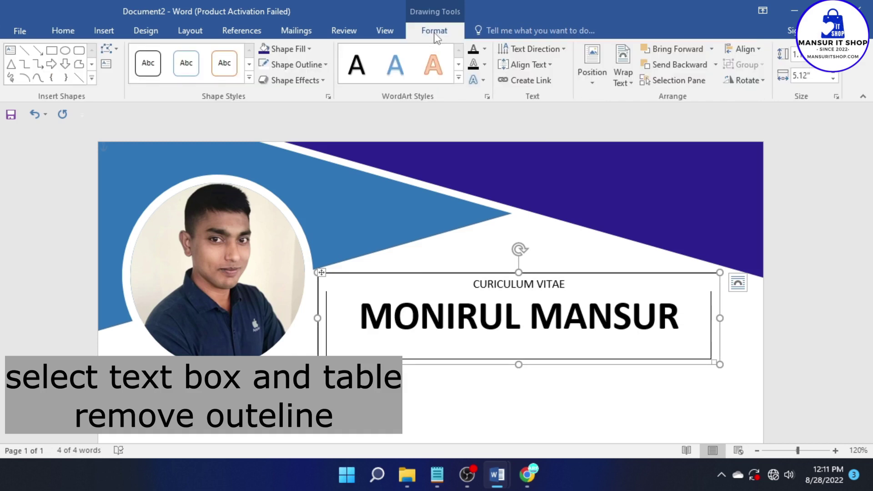
{"action": "left_click", "coordinate": [61, 30]}
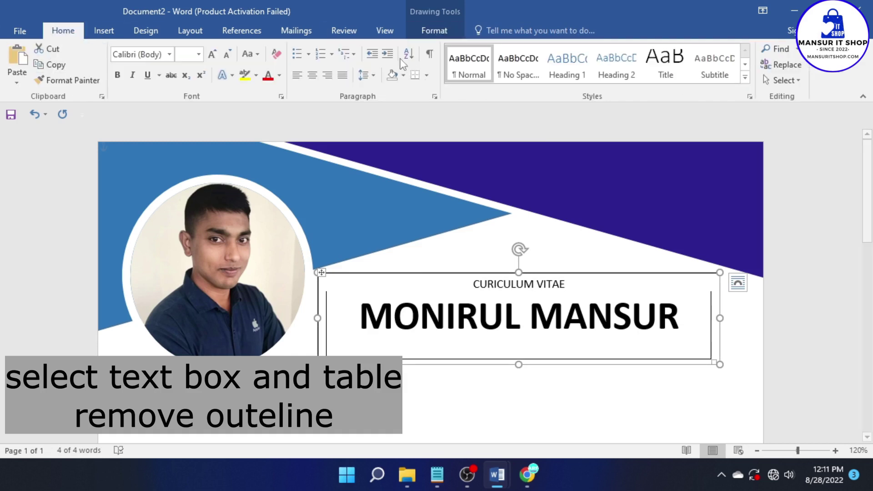
{"action": "left_click", "coordinate": [426, 75]}
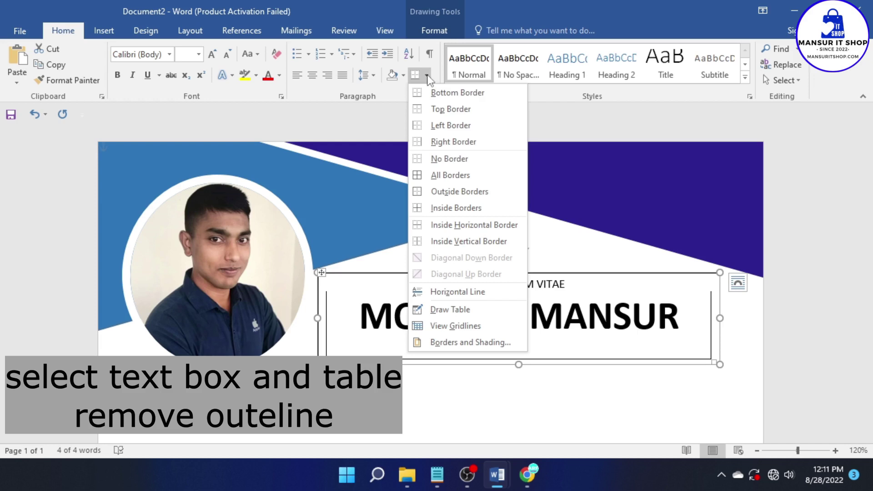
{"action": "left_click", "coordinate": [435, 164]}
{"action": "left_click", "coordinate": [474, 392]}
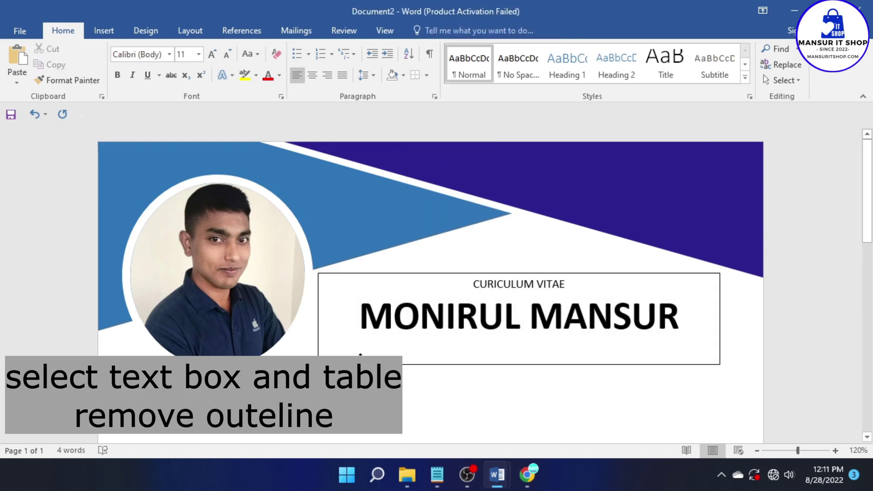
Set the title text box's outline to No line in Format Shape.
{"action": "left_click", "coordinate": [518, 364]}
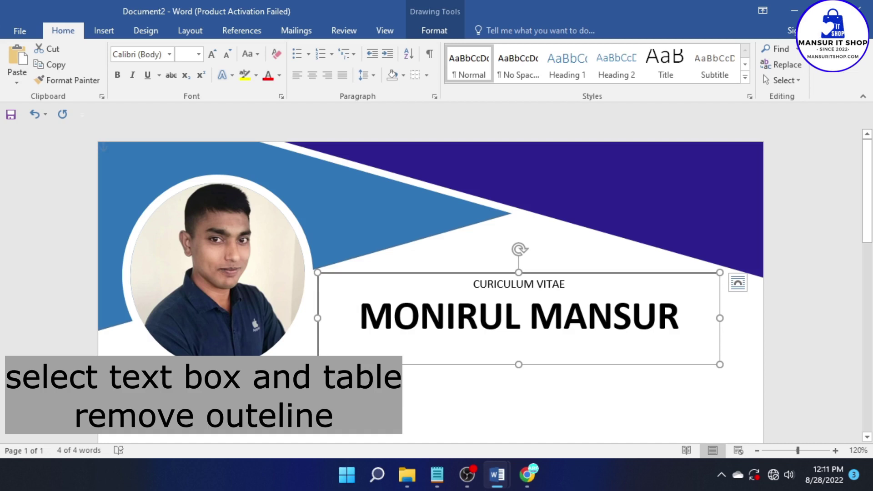
{"action": "right_click", "coordinate": [322, 362]}
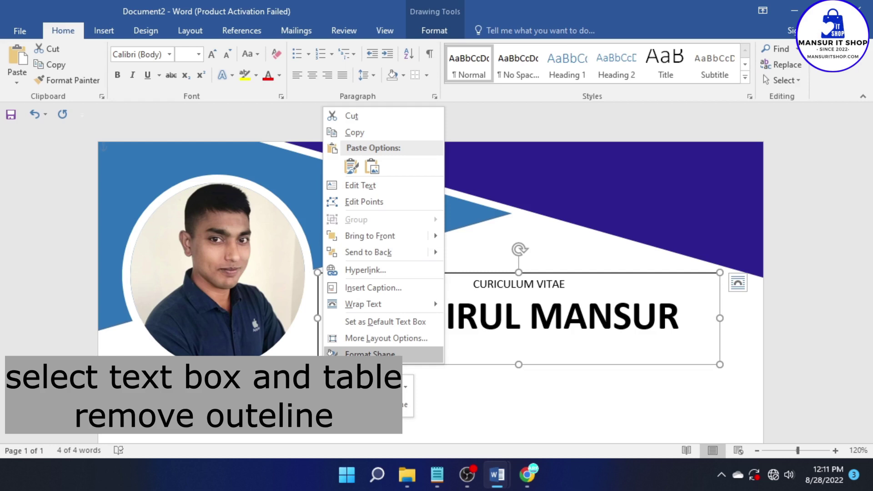
{"action": "left_click", "coordinate": [395, 354]}
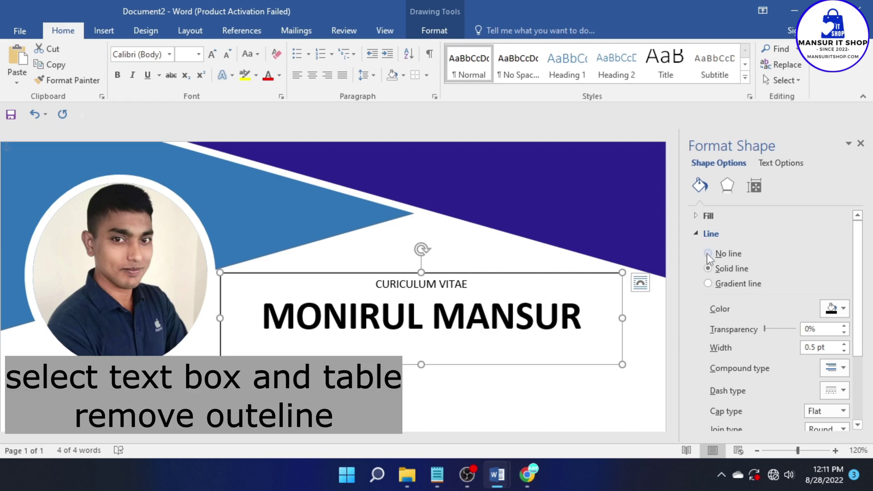
{"action": "left_click", "coordinate": [708, 254]}
{"action": "left_click", "coordinate": [638, 341]}
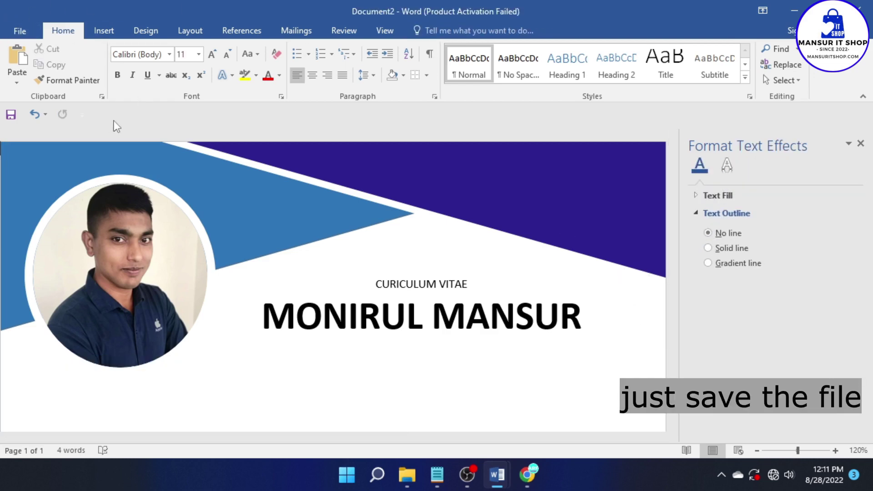
Save the document on the Desktop under the file name CV.
{"action": "left_click", "coordinate": [11, 115]}
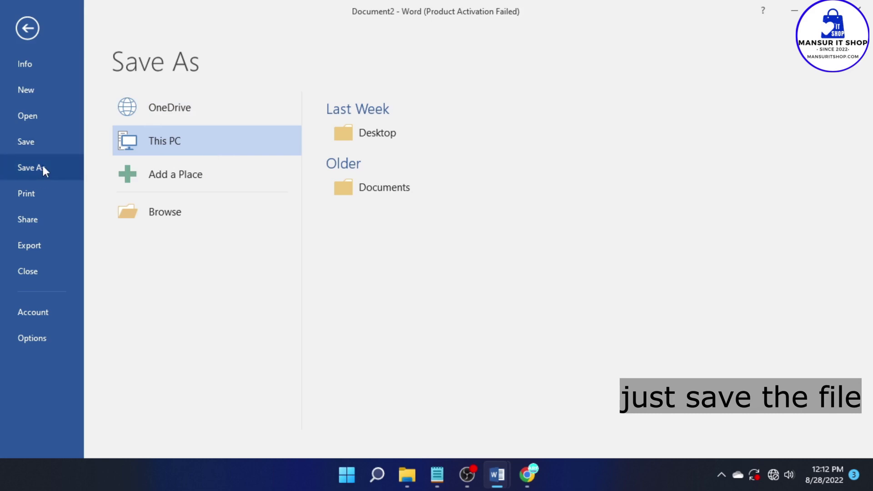
{"action": "left_click", "coordinate": [359, 135]}
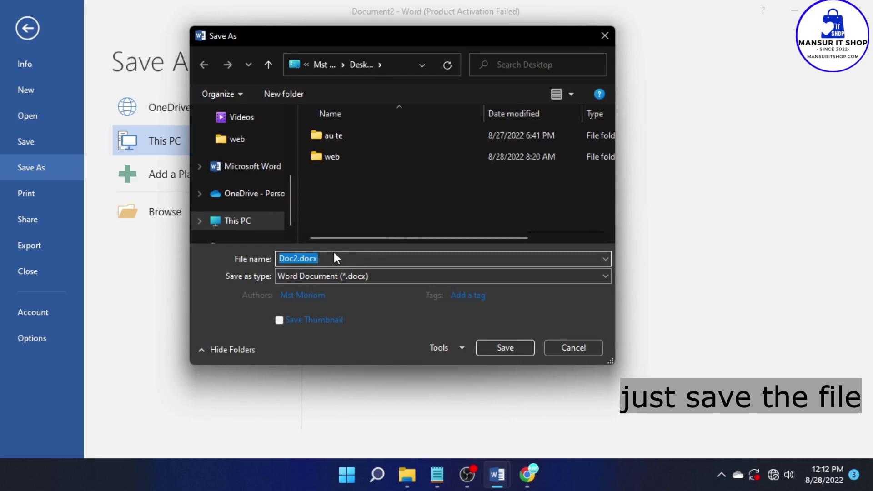
{"action": "type", "text": "CV"}
{"action": "left_click", "coordinate": [495, 348]}
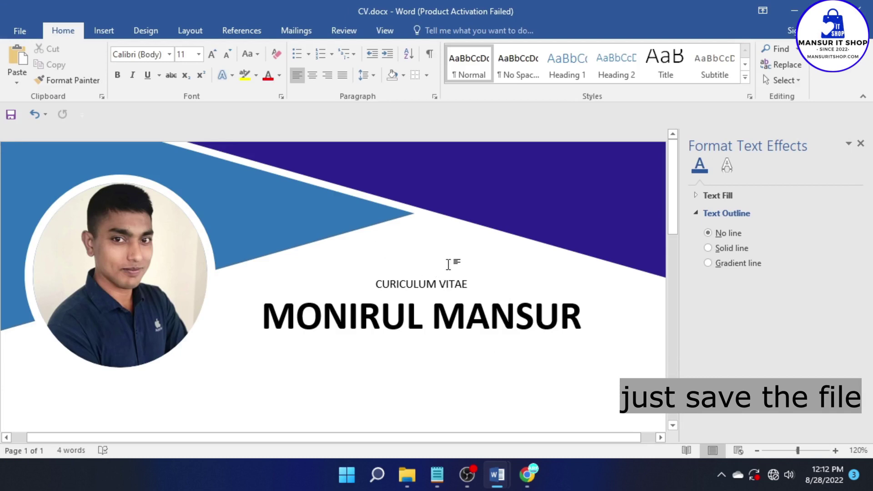
{"action": "left_click", "coordinate": [860, 143]}
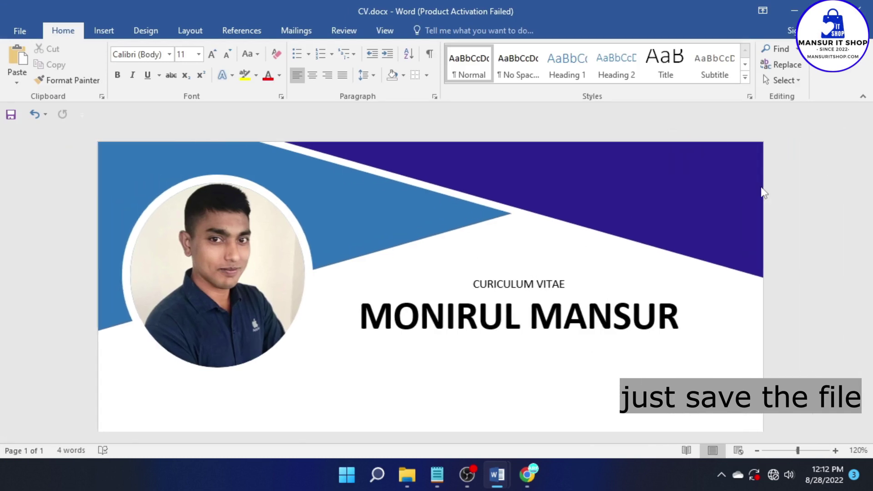
{"action": "scroll", "coordinate": [470, 253], "scroll_direction": "down", "scroll_amount": 3, "text": "ctrl"}
{"action": "scroll", "coordinate": [537, 306], "scroll_direction": "down", "scroll_amount": 1, "text": "ctrl"}
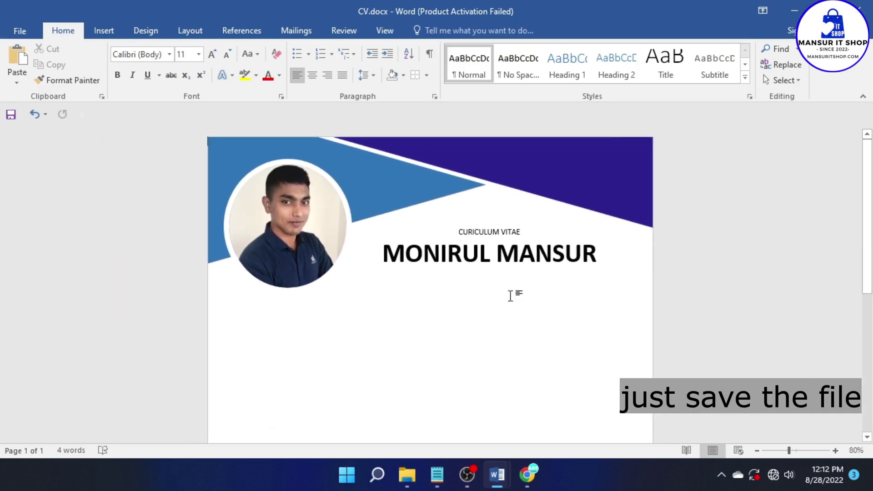
{"action": "scroll", "coordinate": [485, 291], "scroll_direction": "down", "scroll_amount": 1, "text": "ctrl"}
{"action": "left_click", "coordinate": [506, 219]}
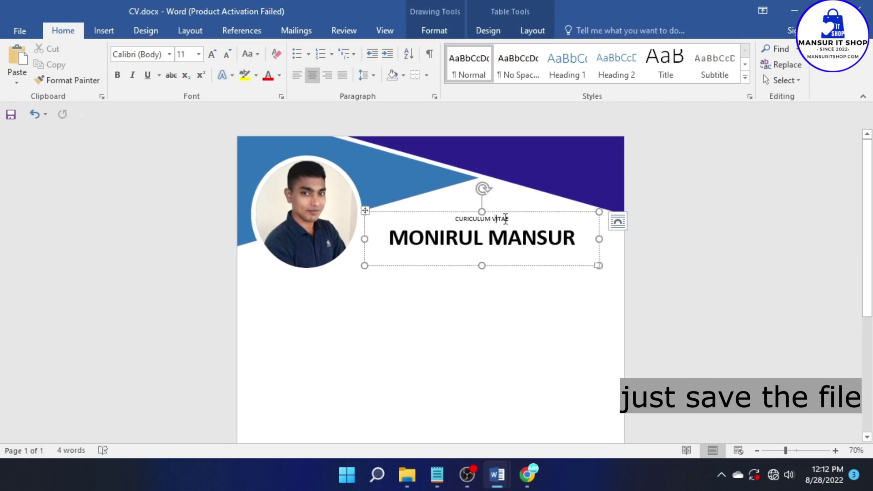
{"action": "left_click_drag", "start_coordinate": [506, 218], "coordinate": [440, 218]}
{"action": "key", "text": "ctrl+bracketright"}
{"action": "key", "text": "ctrl+bracketright"}
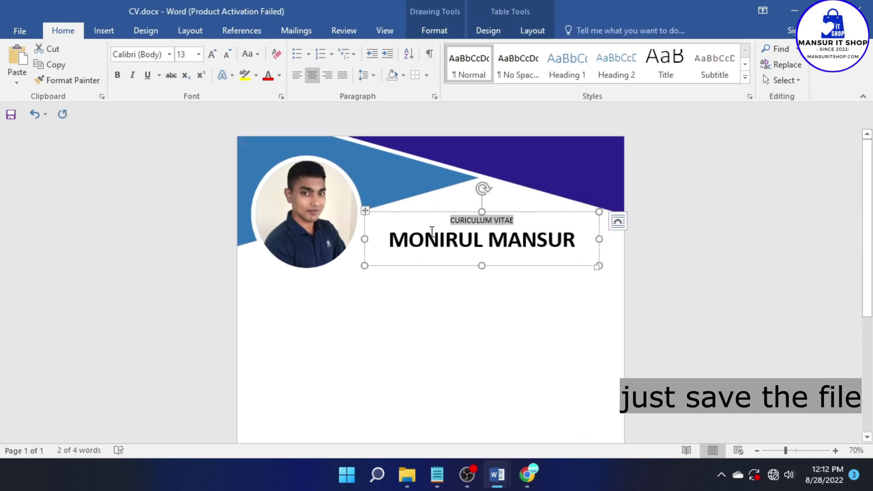
{"action": "key", "text": "ctrl+bracketright"}
{"action": "left_click", "coordinate": [424, 330]}
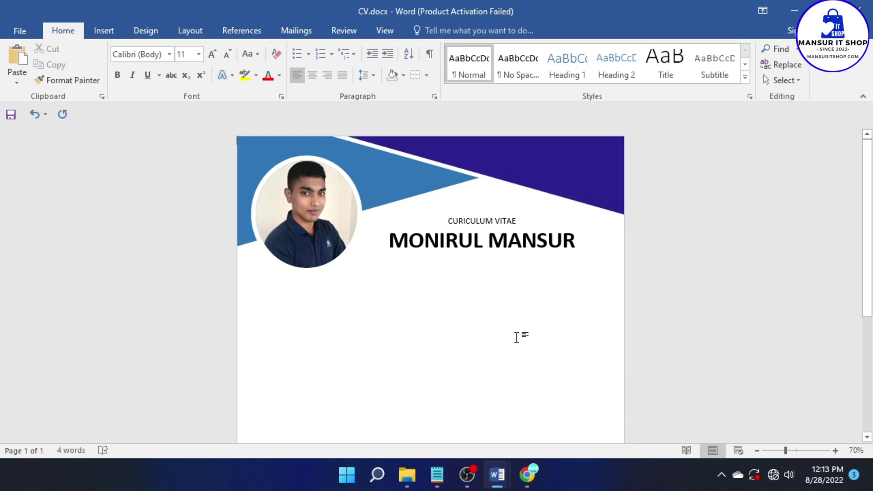
{"action": "scroll", "coordinate": [466, 333], "scroll_direction": "down", "scroll_amount": 5}
{"action": "scroll", "coordinate": [470, 332], "scroll_direction": "down", "scroll_amount": 2}
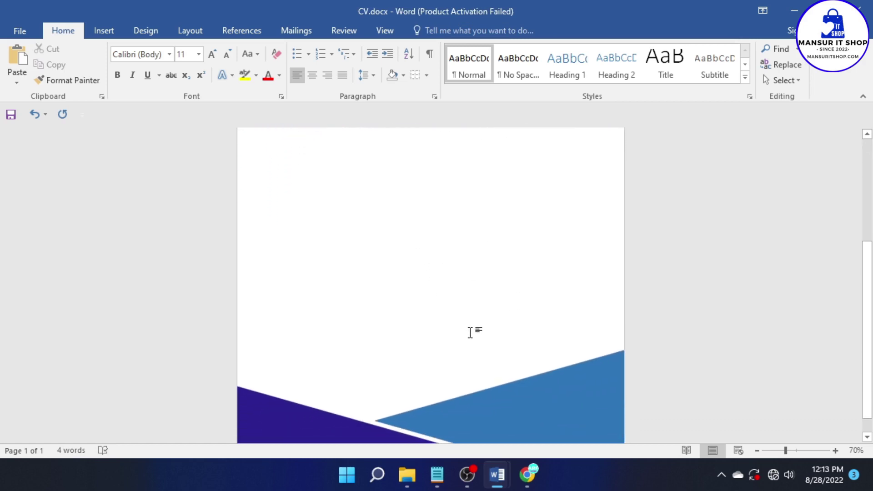
{"action": "scroll", "coordinate": [470, 330], "scroll_direction": "down", "scroll_amount": 3}
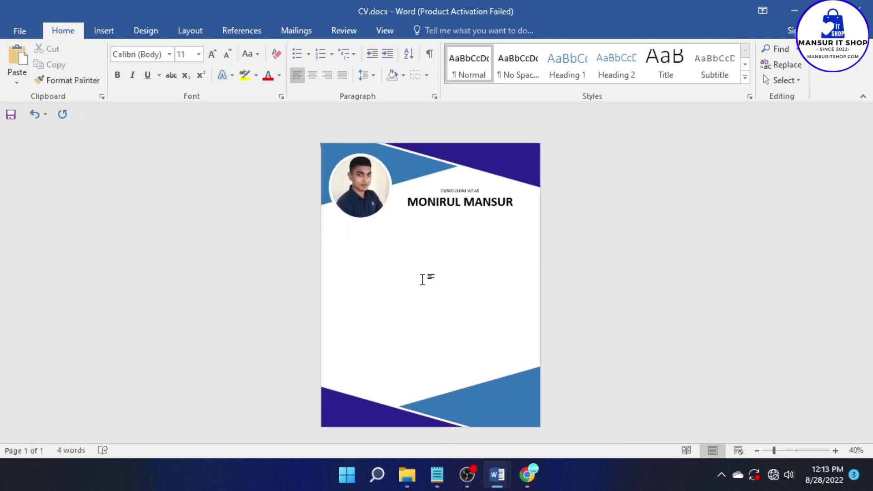
{"action": "scroll", "coordinate": [390, 234], "scroll_direction": "up", "scroll_amount": 1}
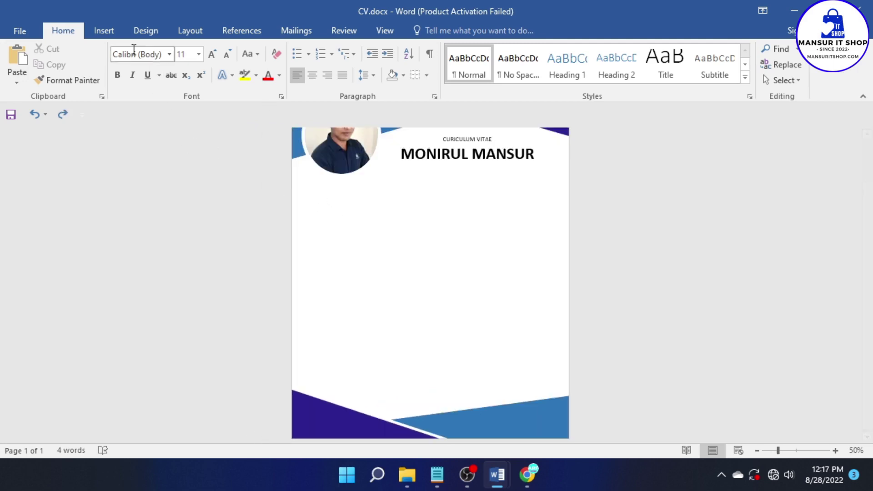
{"action": "left_click", "coordinate": [116, 34]}
Draw a straight vertical line down the page below the header and nudge it into position.
{"action": "left_click", "coordinate": [192, 58]}
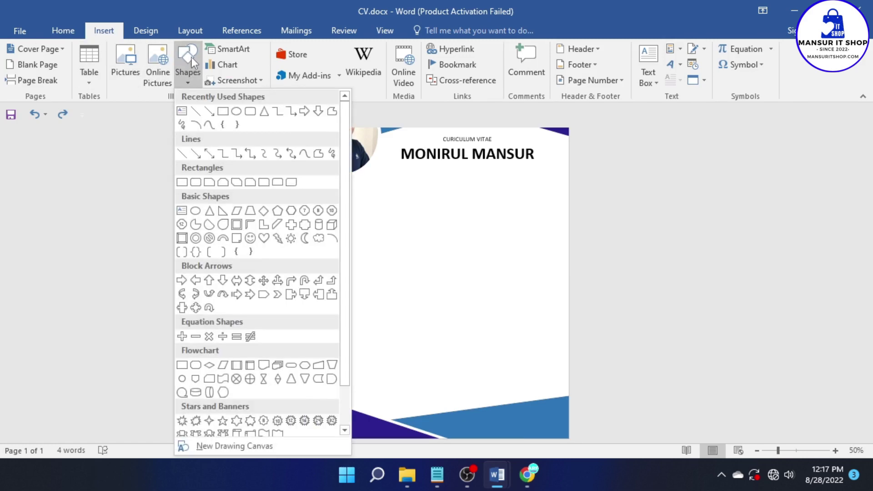
{"action": "left_click", "coordinate": [196, 112]}
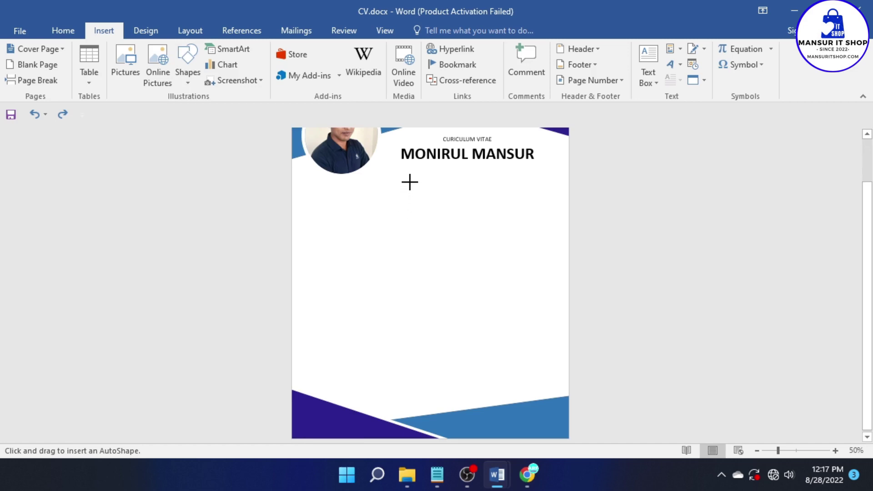
{"action": "left_click_drag", "start_coordinate": [407, 181], "coordinate": [387, 401]}
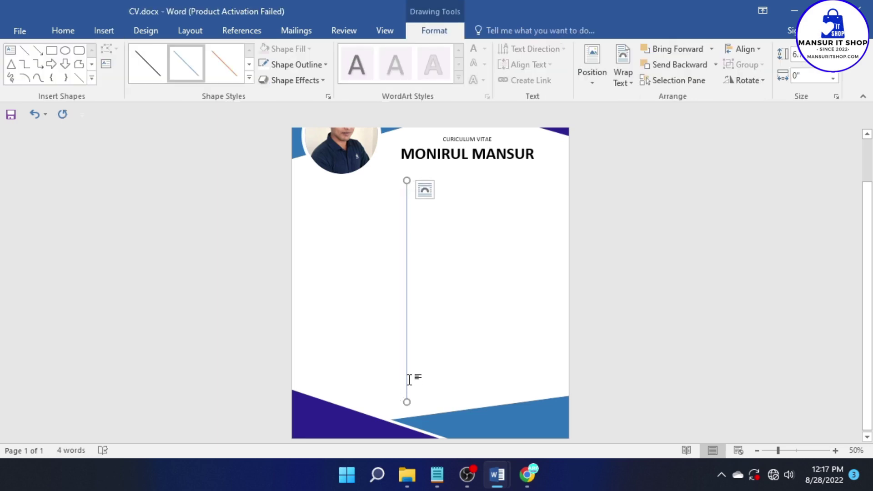
{"action": "key", "text": "Left"}
{"action": "key", "text": "Left"}
{"action": "key", "text": "Left"}
{"action": "key", "text": "Left"}
{"action": "key", "text": "Left"}
{"action": "key", "text": "Left"}
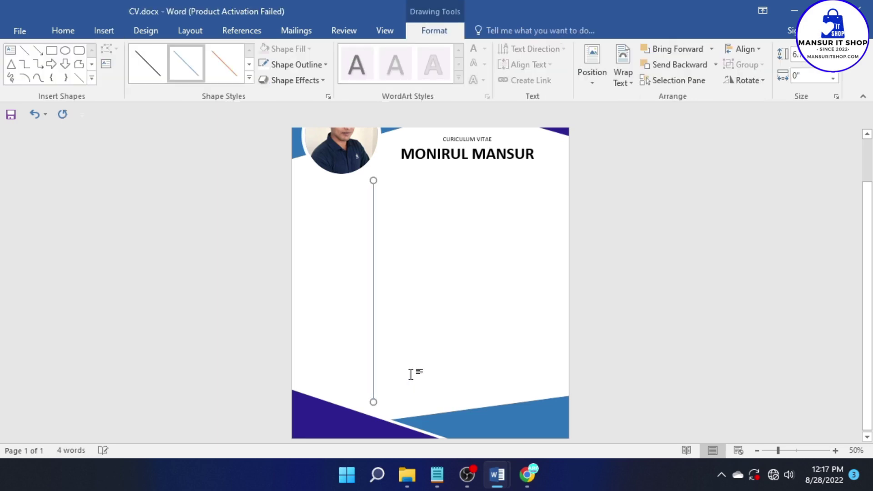
{"action": "key", "text": "Right"}
{"action": "key", "text": "Right"}
{"action": "key", "text": "Right"}
{"action": "key", "text": "Right"}
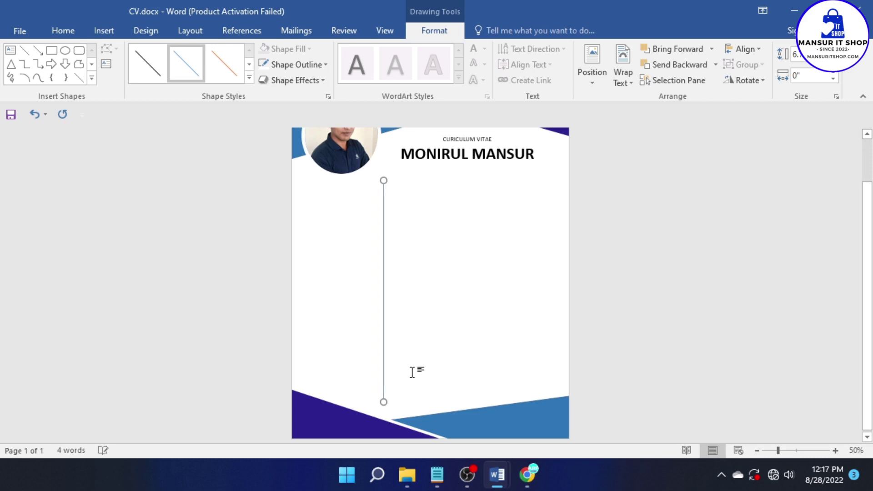
{"action": "key", "text": "Right"}
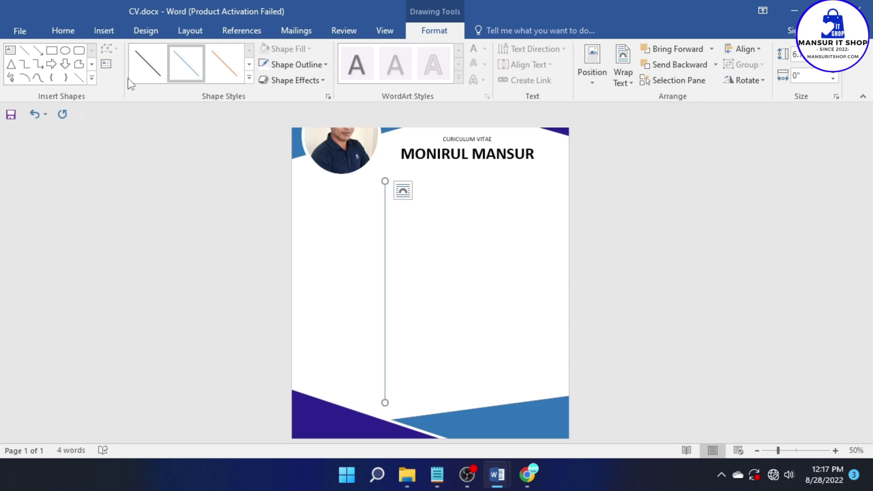
Apply the solid black line style and set the line weight to 3 pt.
{"action": "left_click", "coordinate": [143, 57]}
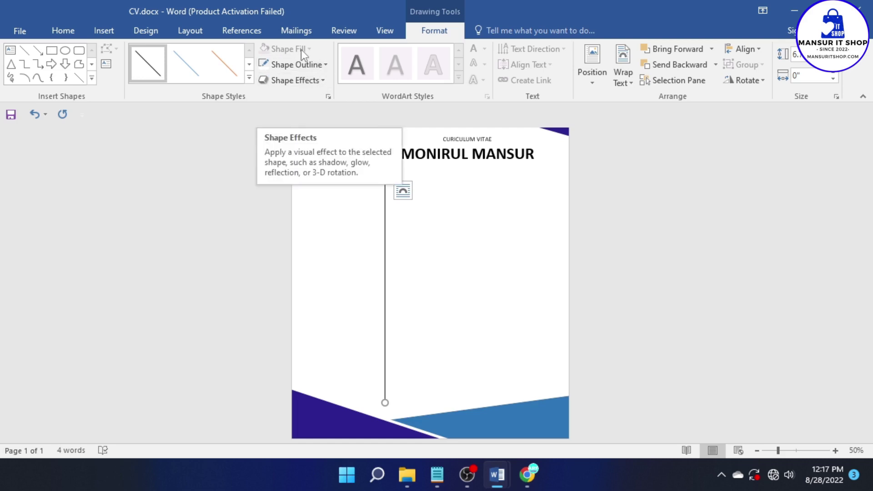
{"action": "left_click", "coordinate": [326, 65]}
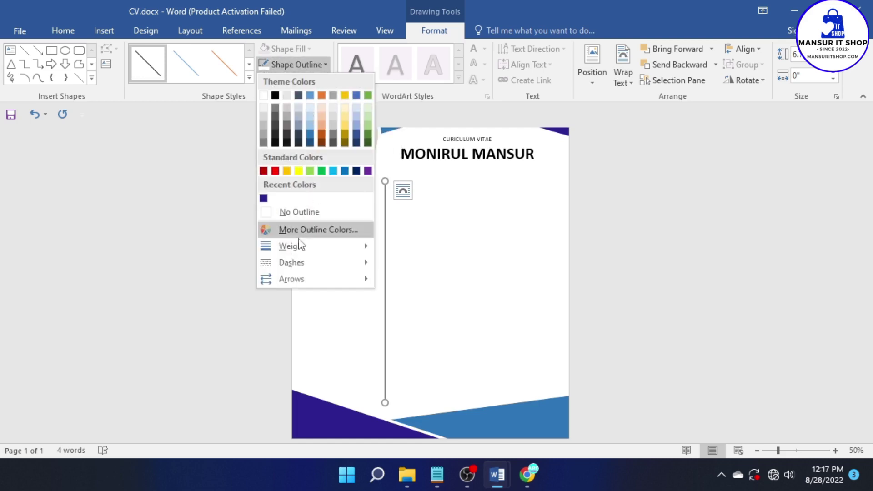
{"action": "mouse_move", "coordinate": [292, 247]}
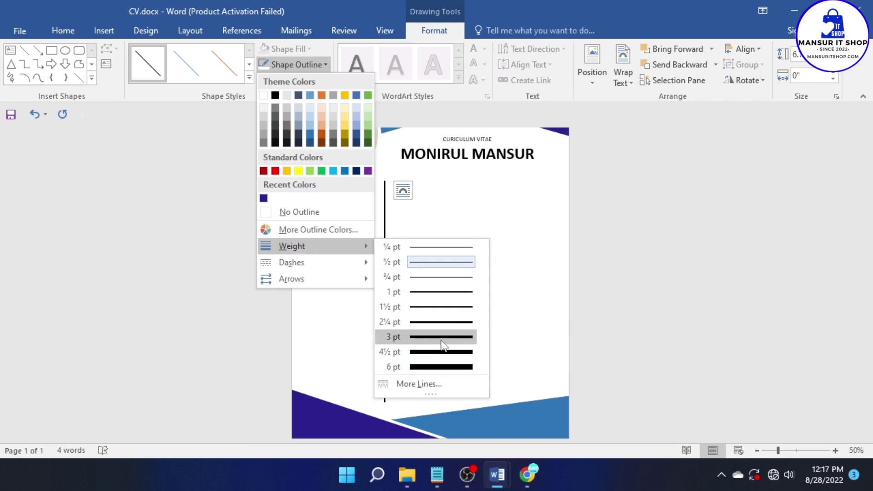
{"action": "left_click", "coordinate": [446, 337]}
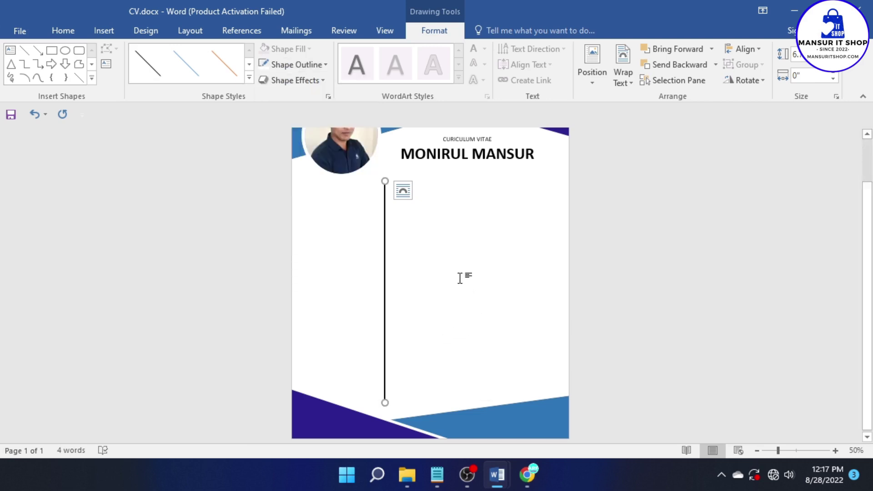
{"action": "left_click", "coordinate": [431, 268]}
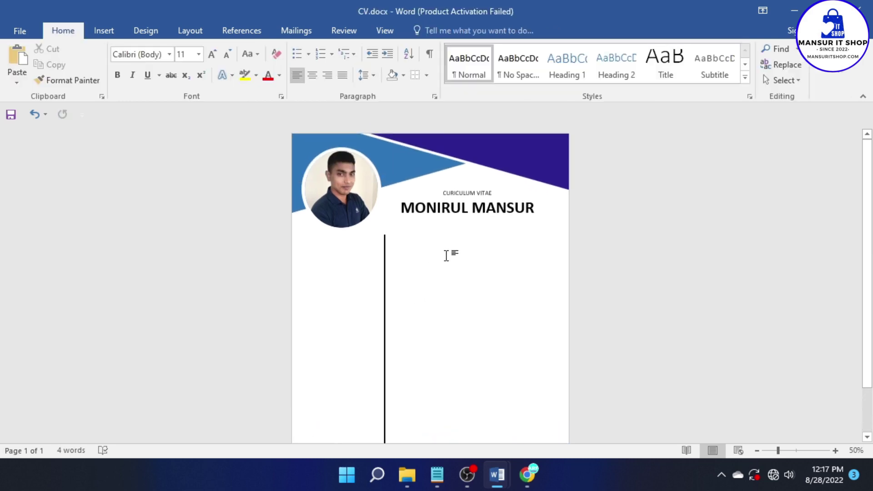
Draw a text box below the photo, left of the divider, and type BIO.
{"action": "key", "text": "alt+n"}
{"action": "left_click", "coordinate": [653, 81]}
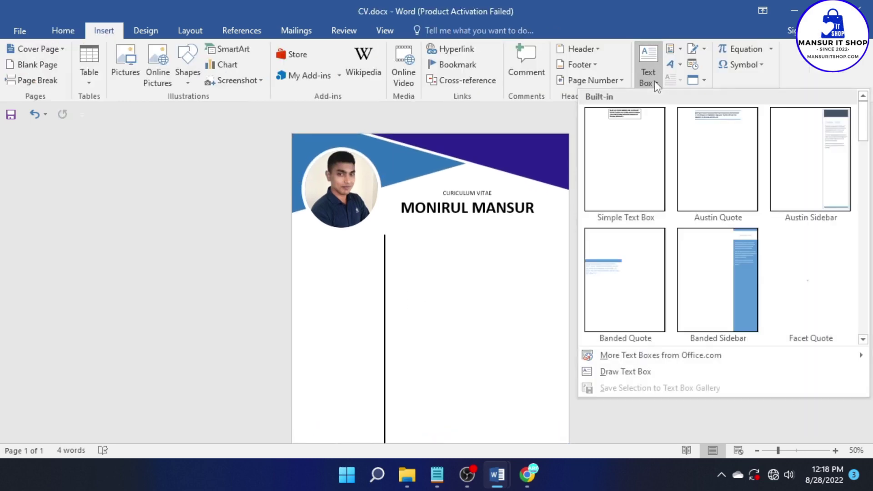
{"action": "left_click", "coordinate": [607, 372]}
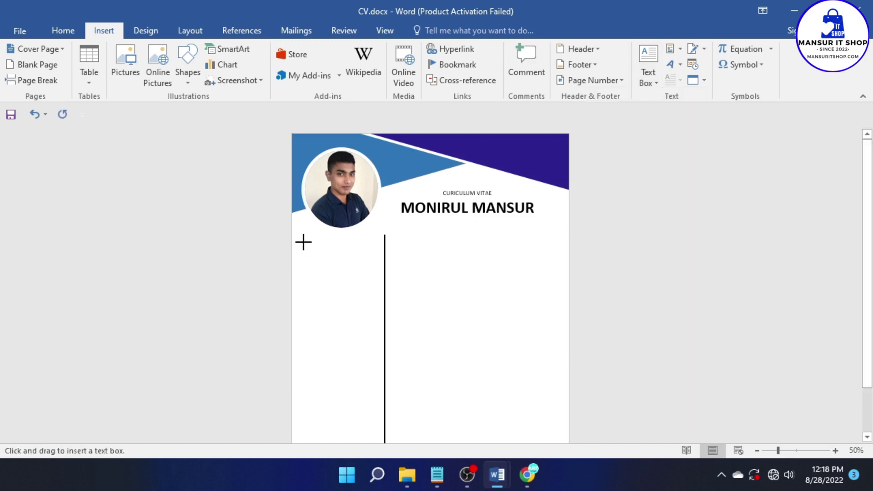
{"action": "left_click_drag", "start_coordinate": [301, 241], "coordinate": [380, 256]}
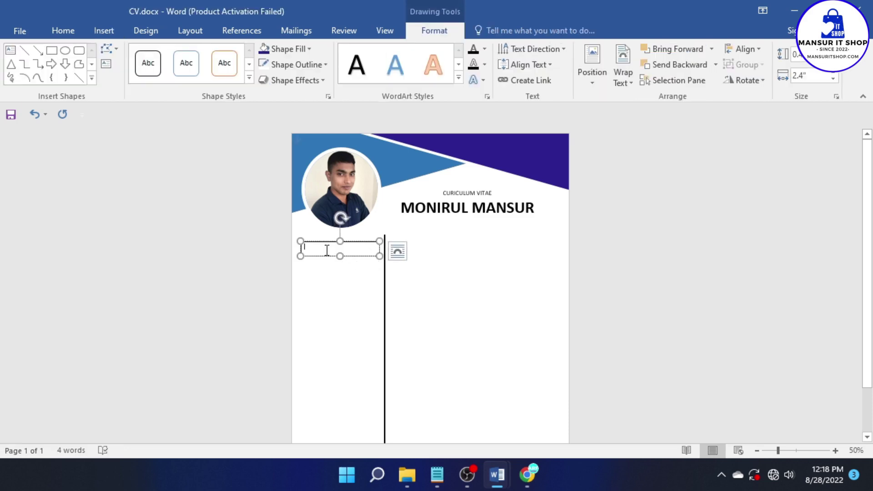
{"action": "type", "text": "C"}
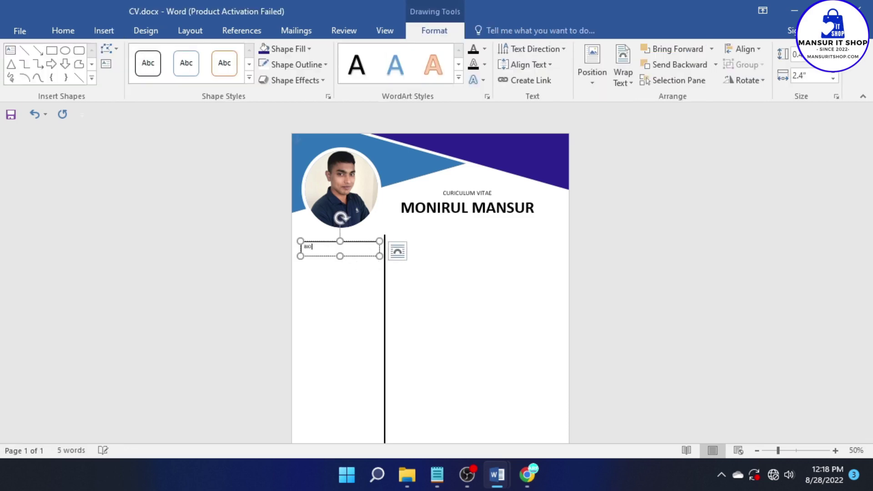
{"action": "scroll", "coordinate": [326, 243], "scroll_direction": "up", "scroll_amount": 4}
{"action": "scroll", "coordinate": [326, 244], "scroll_direction": "up", "scroll_amount": 2}
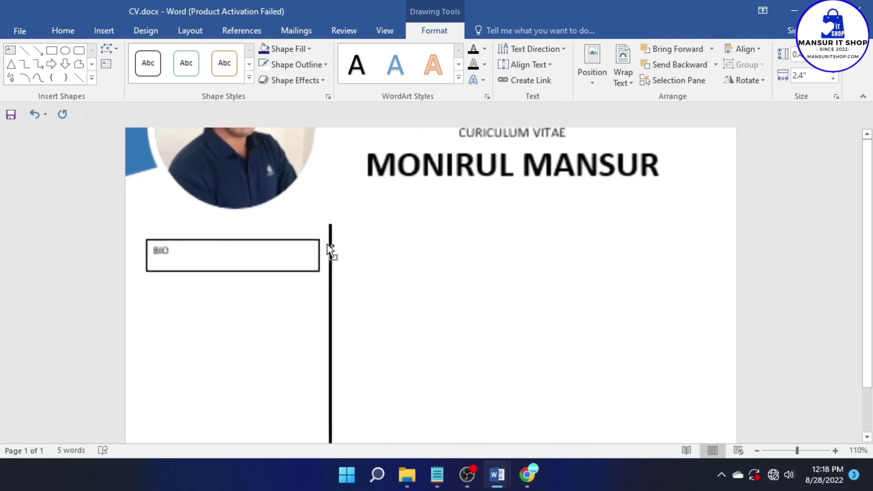
{"action": "scroll", "coordinate": [326, 244], "scroll_direction": "up", "scroll_amount": 1}
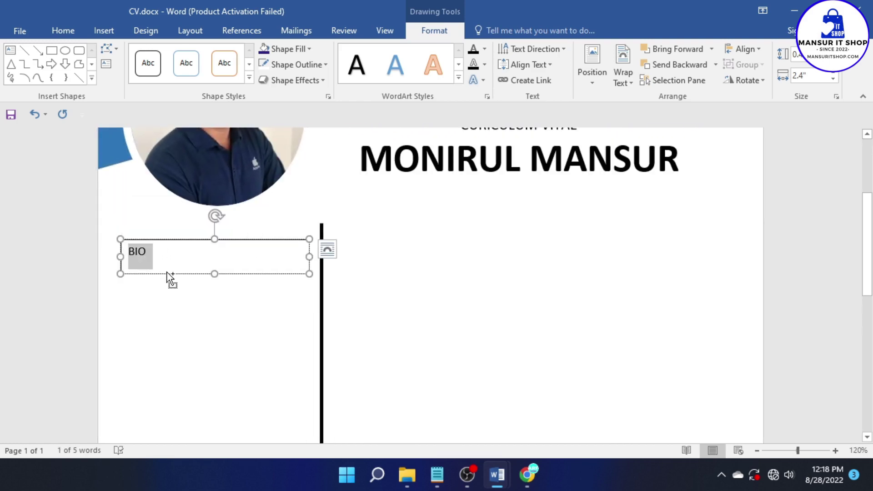
Format the BIO text as bold, light blue, size 21.
{"action": "key", "text": "ctrl+bracketright"}
{"action": "key", "text": "ctrl+bracketright"}
{"action": "key", "text": "ctrl+bracketright"}
{"action": "key", "text": "ctrl+bracketright"}
{"action": "key", "text": "ctrl+bracketright"}
{"action": "key", "text": "ctrl+bracketright"}
{"action": "key", "text": "ctrl+bracketright"}
{"action": "key", "text": "ctrl+bracketright"}
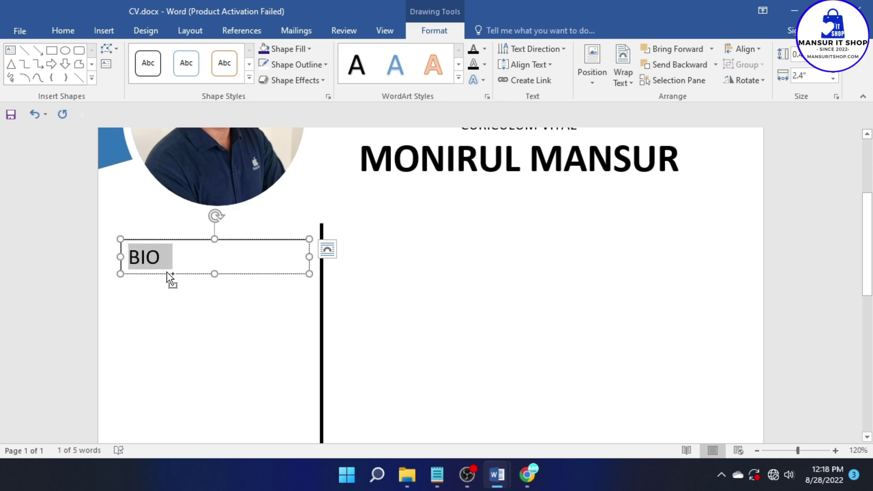
{"action": "key", "text": "ctrl+bracketright"}
{"action": "key", "text": "ctrl+bracketright"}
{"action": "key", "text": "ctrl+bracketleft"}
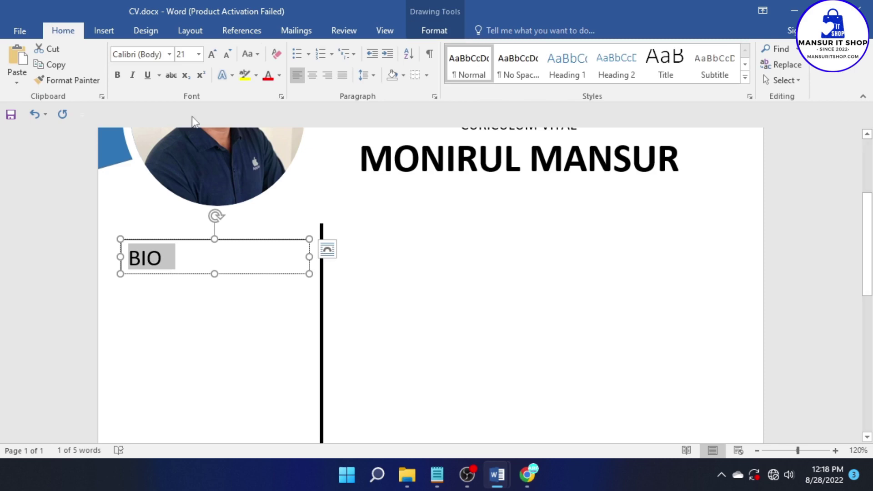
{"action": "left_click", "coordinate": [119, 75]}
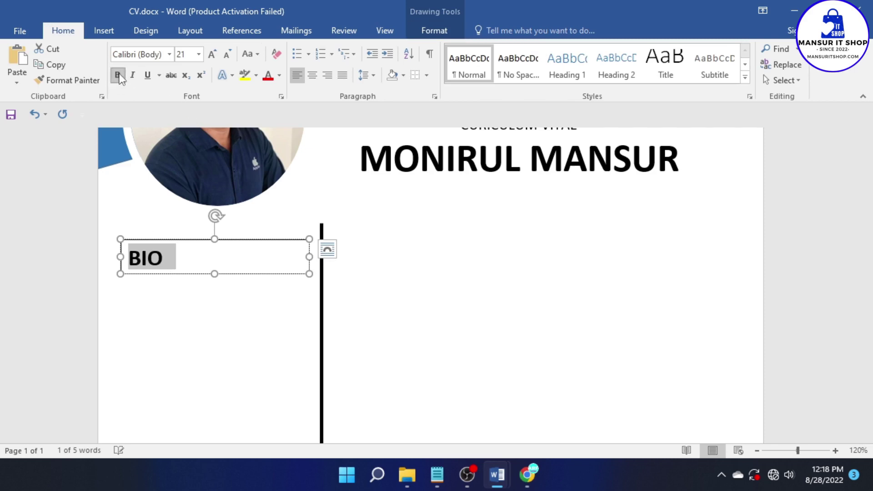
{"action": "left_click", "coordinate": [279, 76]}
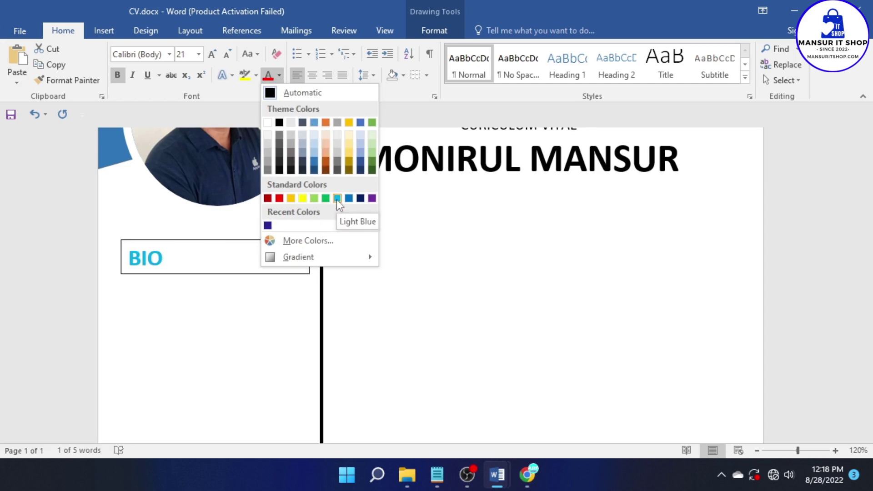
{"action": "left_click", "coordinate": [336, 198]}
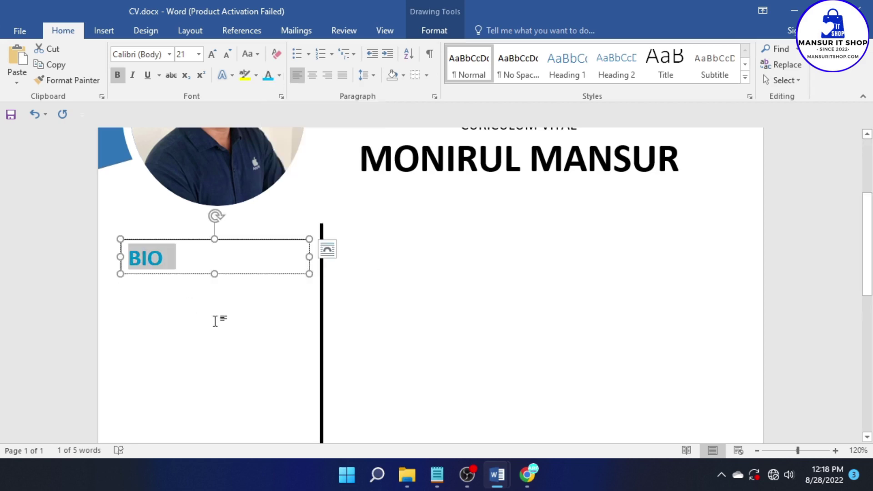
{"action": "scroll", "coordinate": [335, 309], "scroll_direction": "down", "scroll_amount": 8, "text": "ctrl"}
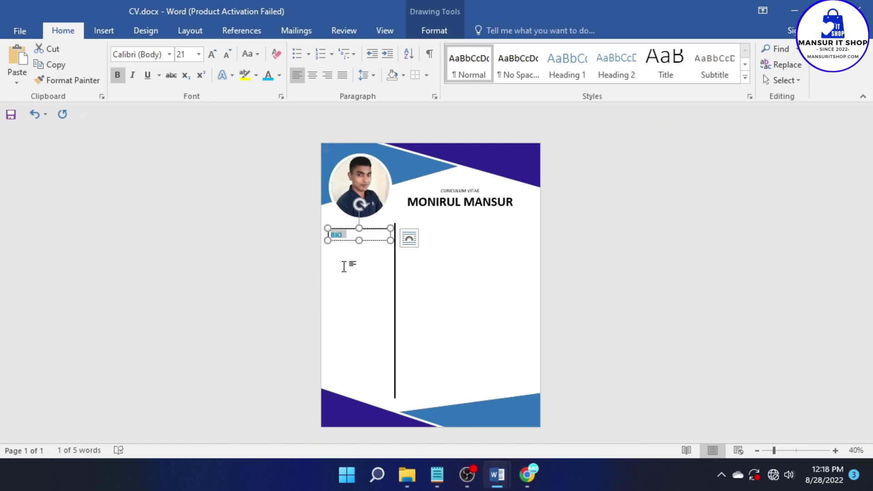
Copy the BIO text box and paste several duplicates of it.
{"action": "right_click", "coordinate": [350, 230]}
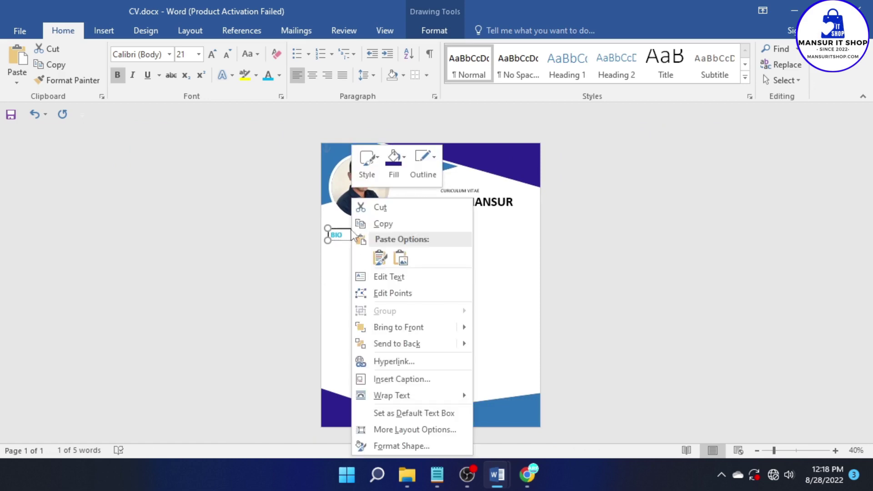
{"action": "left_click", "coordinate": [383, 224]}
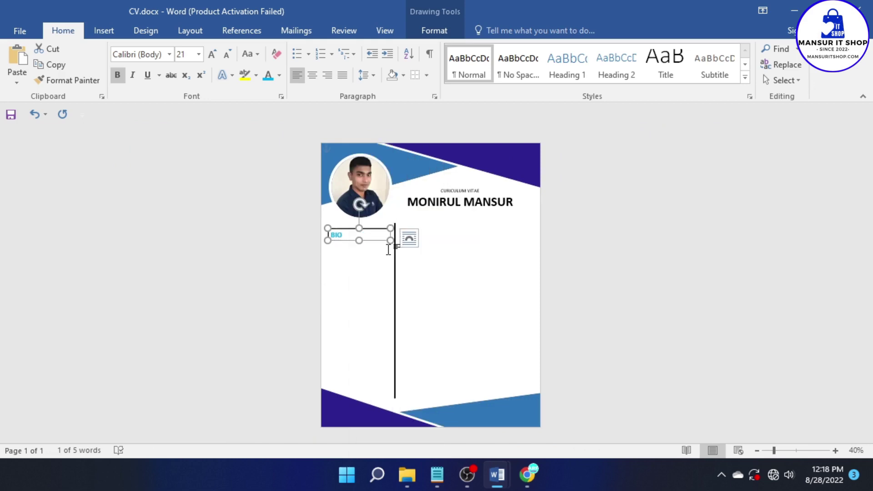
{"action": "key", "text": "ctrl+v"}
{"action": "key", "text": "ctrl+v"}
{"action": "key", "text": "ctrl+v"}
{"action": "key", "text": "ctrl+v"}
{"action": "scroll", "coordinate": [388, 249], "scroll_direction": "up", "scroll_amount": 3}
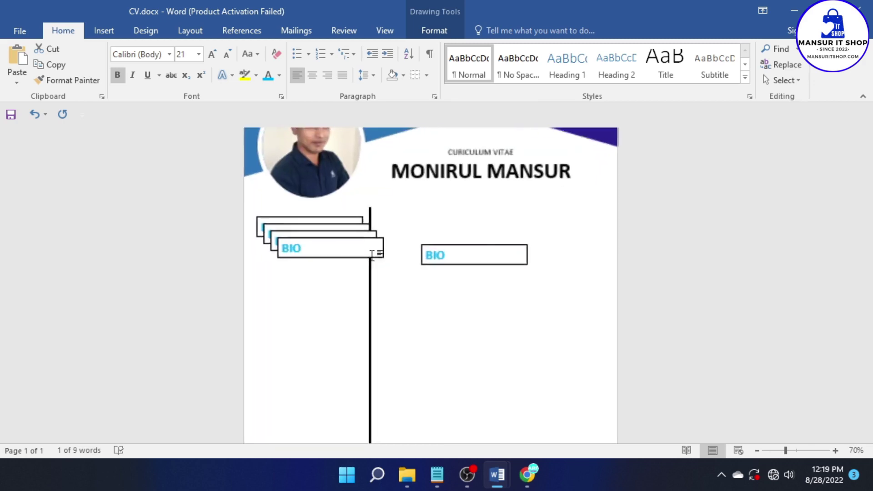
{"action": "scroll", "coordinate": [371, 254], "scroll_direction": "up", "scroll_amount": 1}
{"action": "scroll", "coordinate": [409, 236], "scroll_direction": "down", "scroll_amount": 3}
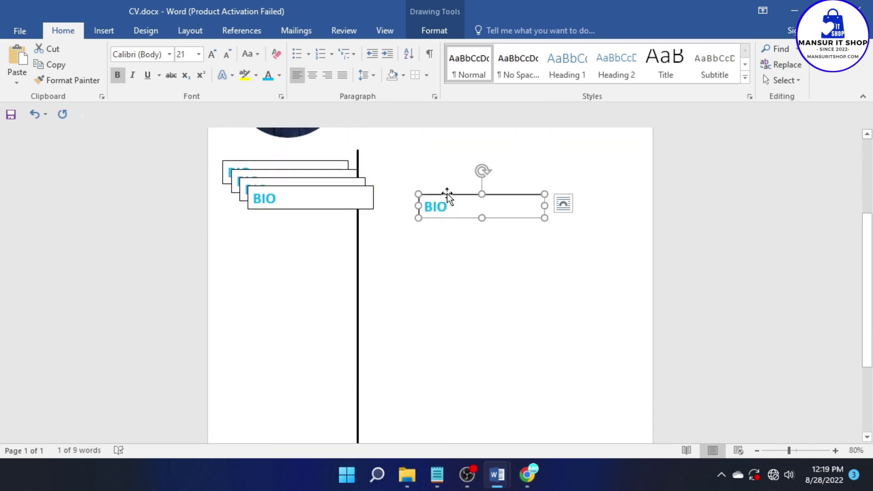
Spread the BIO copies: several down the right column, one lower in the left column.
{"action": "left_click_drag", "start_coordinate": [446, 197], "coordinate": [442, 165]}
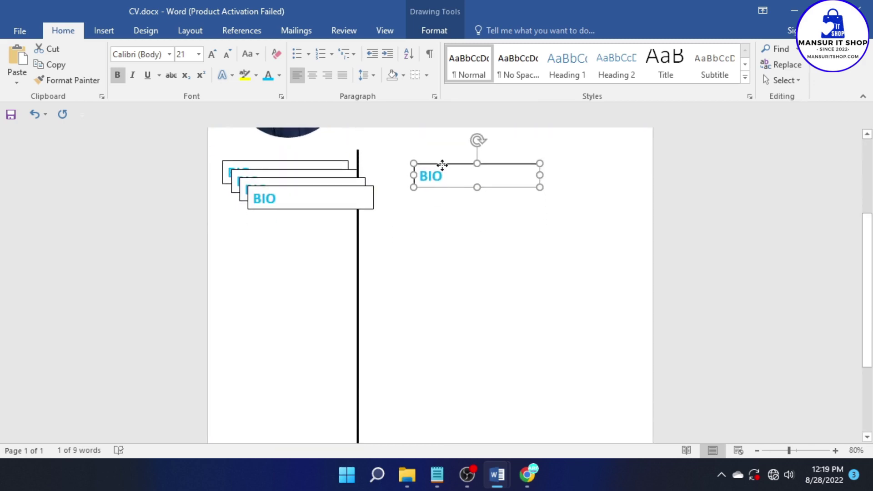
{"action": "left_click", "coordinate": [313, 190]}
{"action": "left_click_drag", "start_coordinate": [306, 186], "coordinate": [488, 229]}
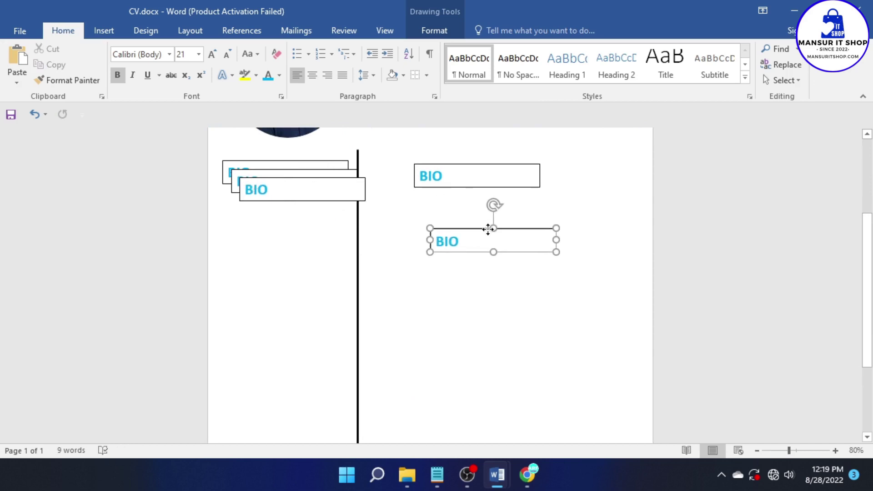
{"action": "left_click", "coordinate": [283, 184]}
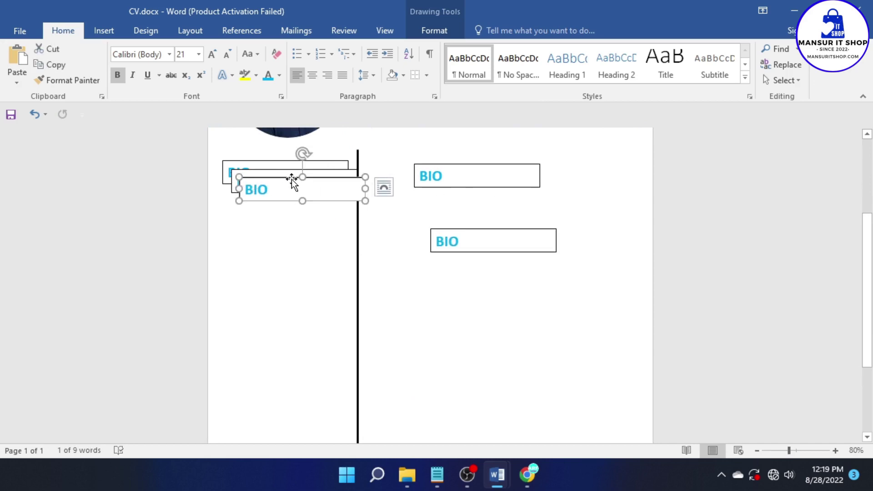
{"action": "left_click_drag", "start_coordinate": [293, 181], "coordinate": [477, 299]}
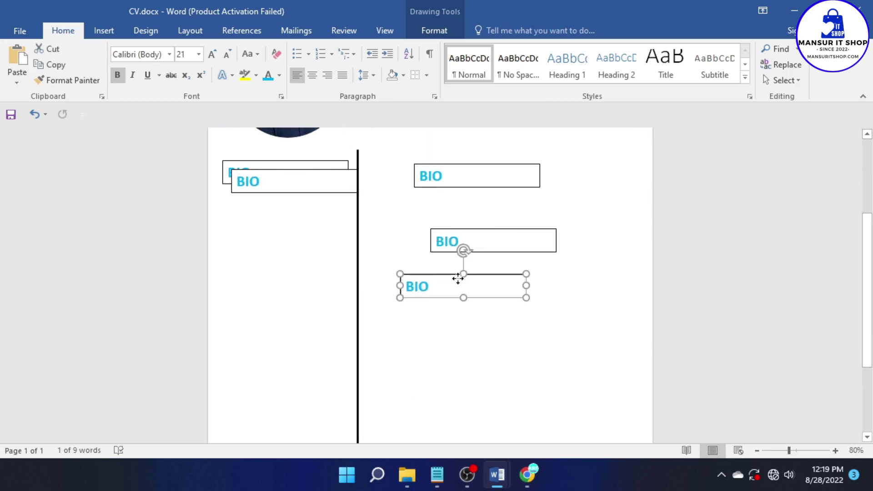
{"action": "left_click", "coordinate": [262, 170]}
{"action": "left_click", "coordinate": [250, 169]}
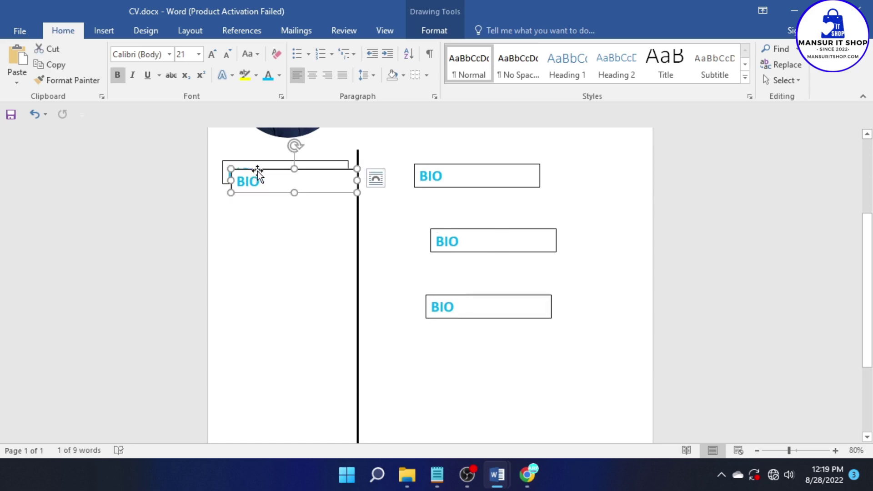
{"action": "left_click_drag", "start_coordinate": [257, 171], "coordinate": [252, 310]}
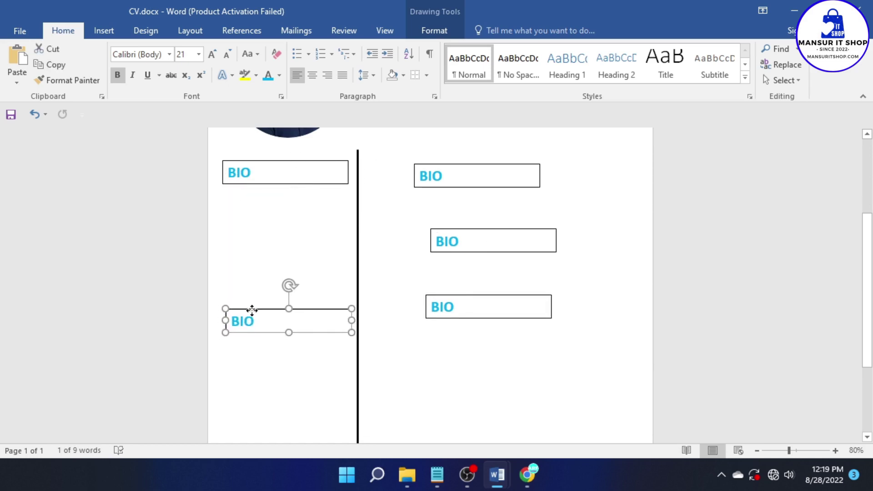
{"action": "left_click_drag", "start_coordinate": [252, 310], "coordinate": [252, 309]}
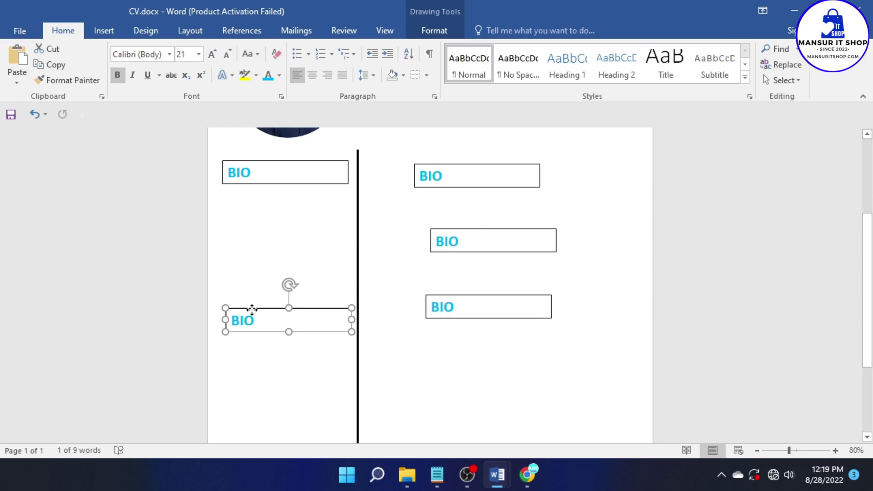
{"action": "scroll", "coordinate": [260, 295], "scroll_direction": "down", "scroll_amount": 1}
Relabel the lower left box CONTACT and reposition it in the left column.
{"action": "double_click", "coordinate": [231, 273]}
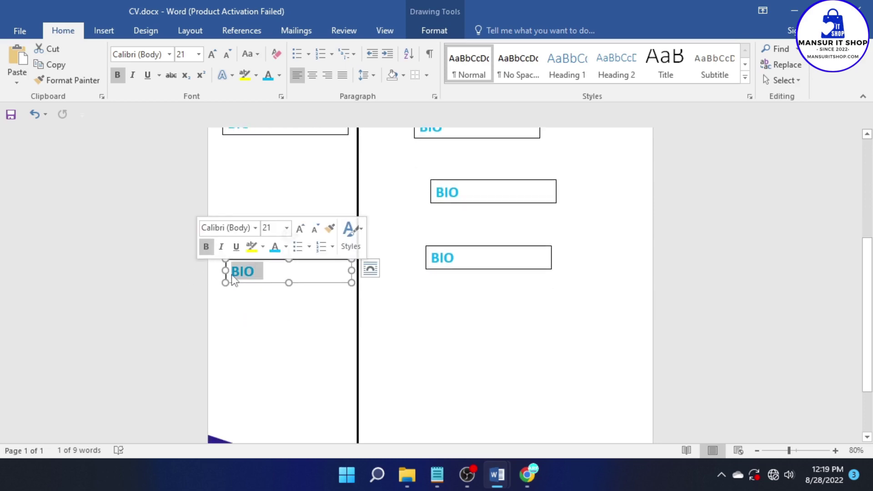
{"action": "type", "text": "CONTACT"}
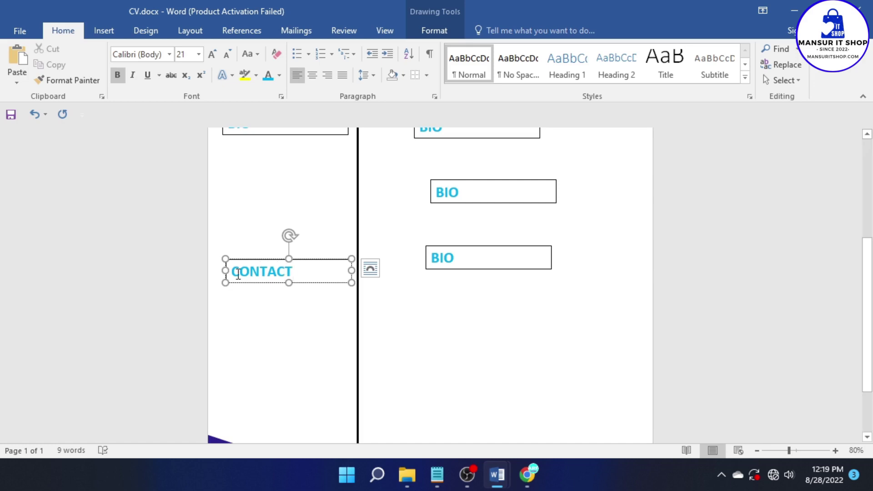
{"action": "left_click_drag", "start_coordinate": [265, 258], "coordinate": [262, 228]}
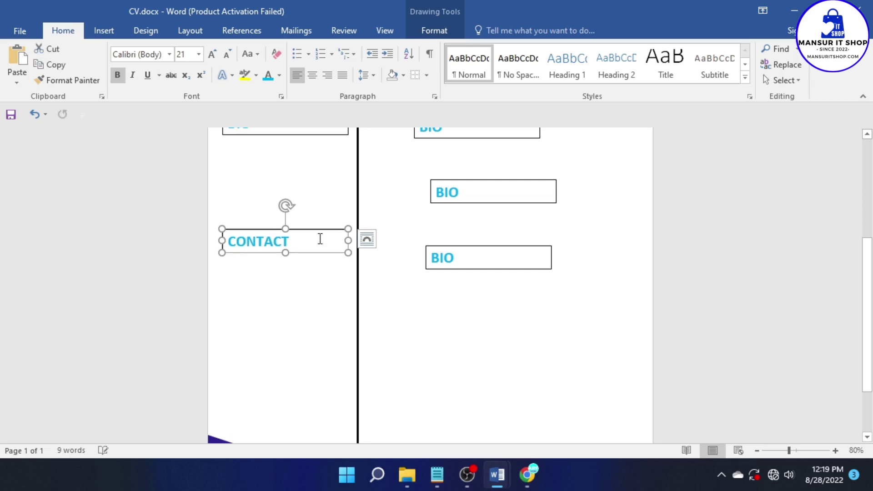
{"action": "left_click", "coordinate": [444, 248]}
{"action": "left_click_drag", "start_coordinate": [432, 247], "coordinate": [290, 201]}
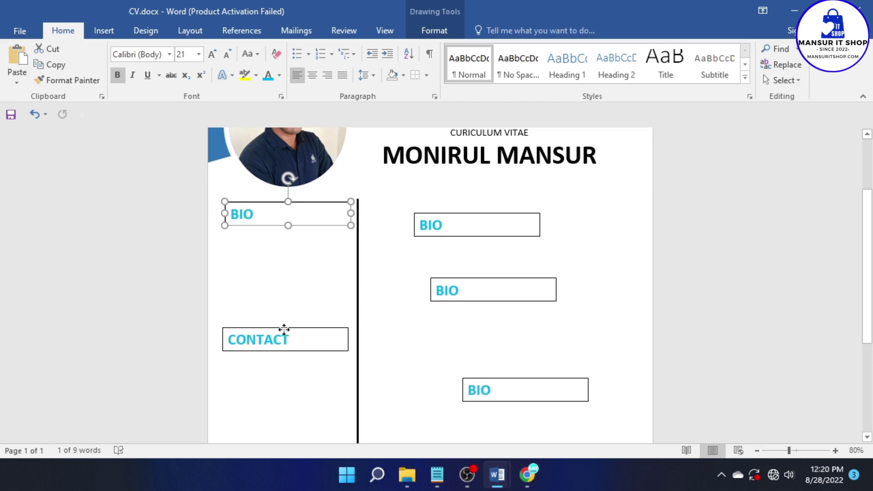
{"action": "left_click_drag", "start_coordinate": [291, 328], "coordinate": [282, 361]}
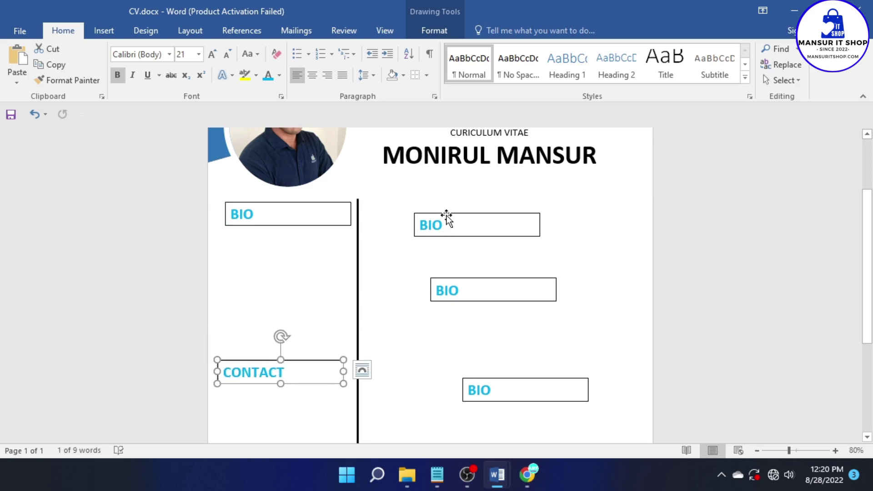
Line the top right box up with BIO and relabel it EDUCATION.
{"action": "mouse_move", "coordinate": [446, 216]}
{"action": "left_mouse_down"}
{"action": "mouse_move", "coordinate": [434, 204]}
{"action": "mouse_move", "coordinate": [405, 205]}
{"action": "left_mouse_up"}
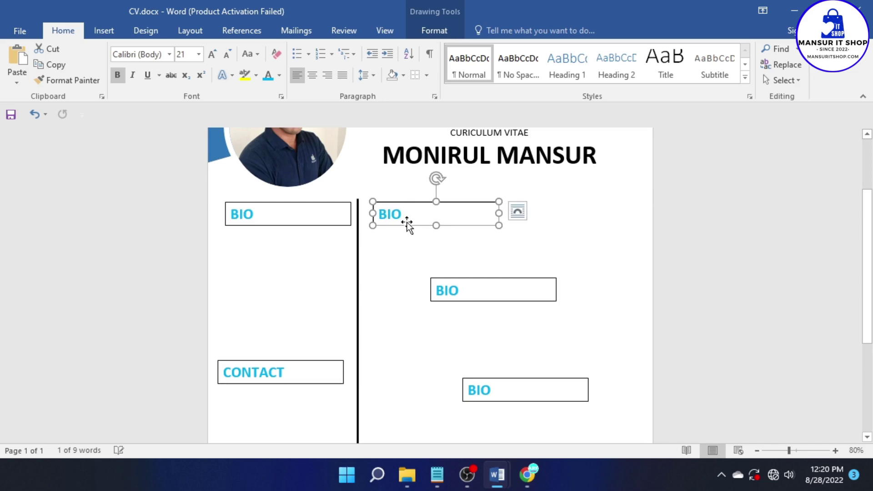
{"action": "left_click", "coordinate": [406, 213]}
{"action": "double_click", "coordinate": [390, 213]}
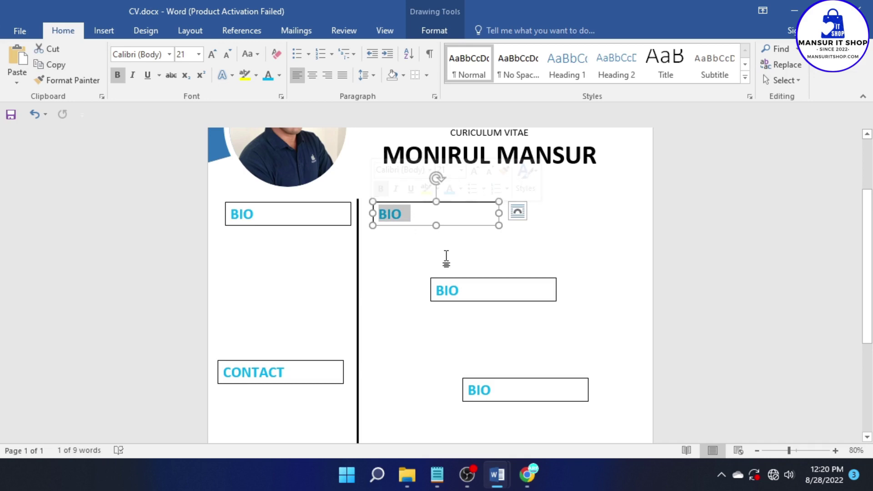
{"action": "type", "text": "E"}
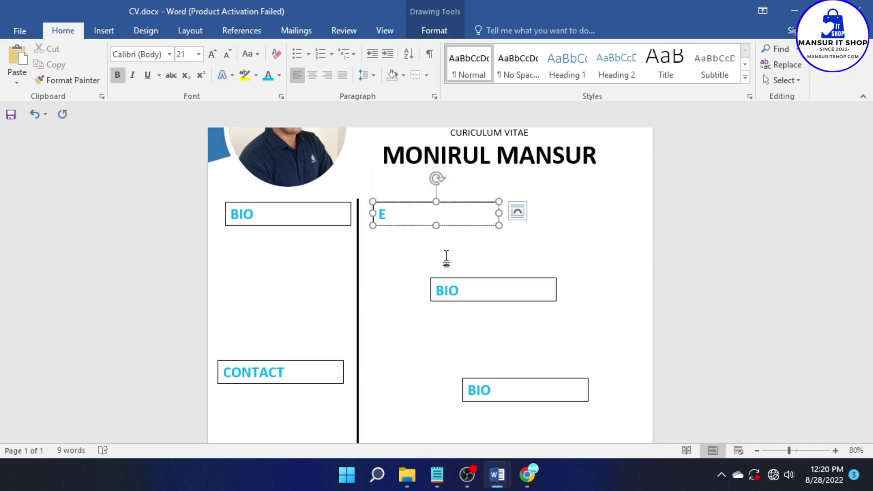
{"action": "type", "text": "DUCATION"}
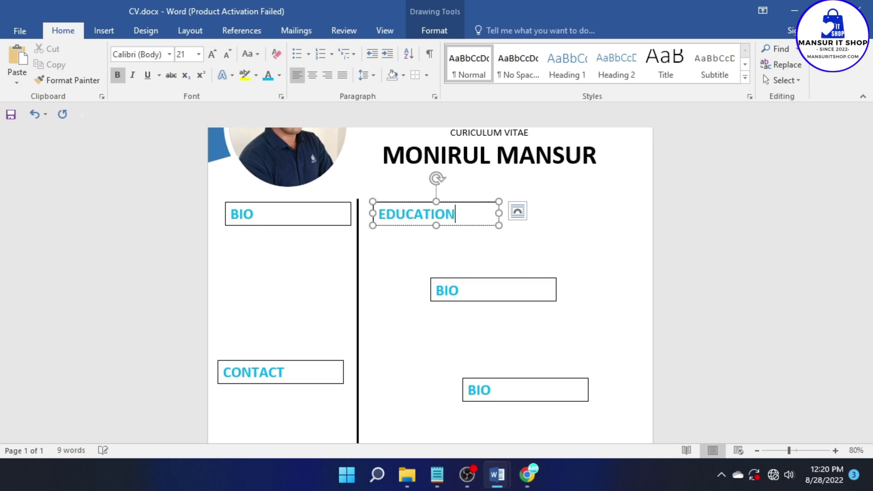
{"action": "scroll", "coordinate": [454, 282], "scroll_direction": "down", "scroll_amount": 1}
{"action": "scroll", "coordinate": [453, 283], "scroll_direction": "down", "scroll_amount": 2}
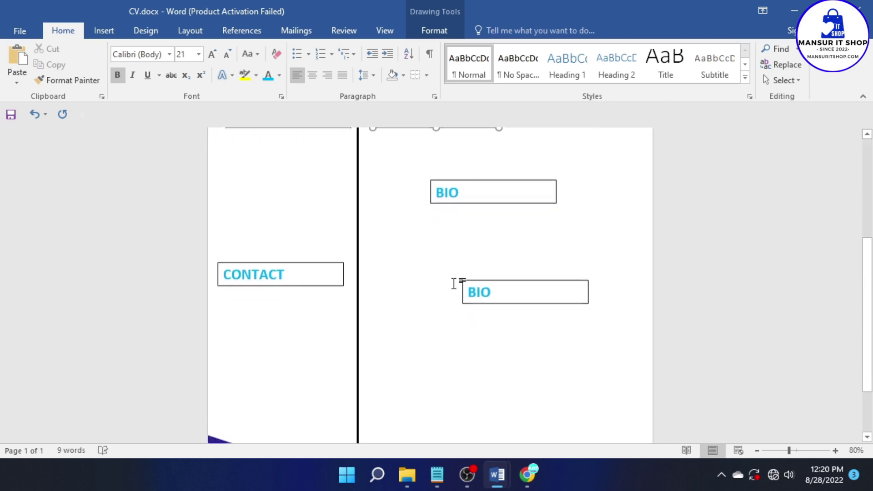
{"action": "scroll", "coordinate": [454, 284], "scroll_direction": "up", "scroll_amount": 1}
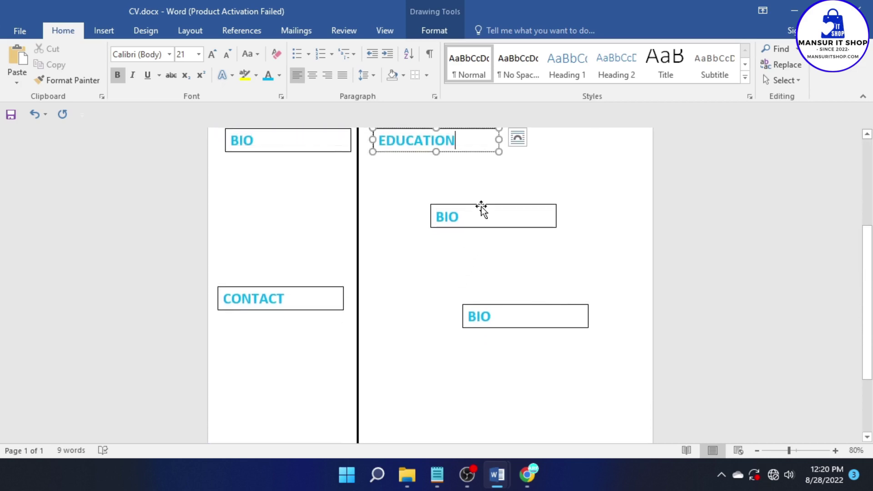
Move a right-column box into place and relabel it EXPERIENCE.
{"action": "mouse_move", "coordinate": [476, 207]}
{"action": "left_mouse_down"}
{"action": "mouse_move", "coordinate": [444, 277]}
{"action": "mouse_move", "coordinate": [425, 260]}
{"action": "mouse_move", "coordinate": [423, 282]}
{"action": "mouse_move", "coordinate": [432, 282]}
{"action": "mouse_move", "coordinate": [424, 288]}
{"action": "left_mouse_up"}
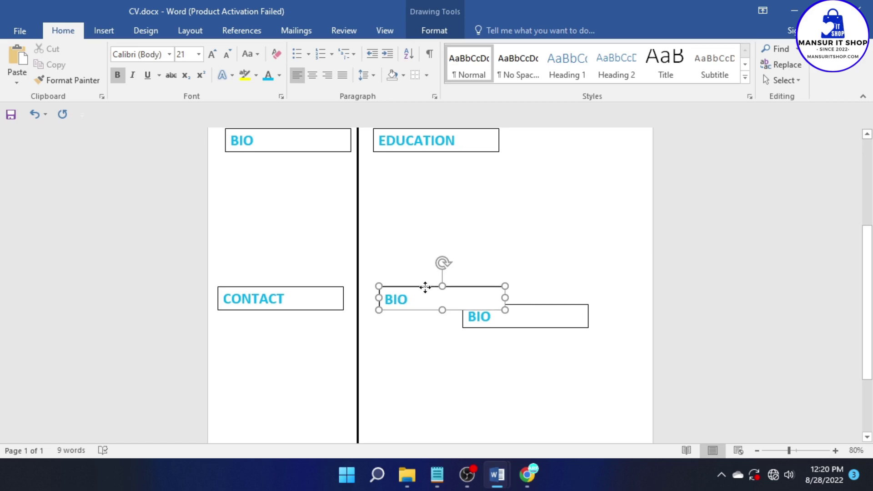
{"action": "scroll", "coordinate": [492, 273], "scroll_direction": "down", "scroll_amount": 1}
{"action": "scroll", "coordinate": [492, 273], "scroll_direction": "down", "scroll_amount": 1}
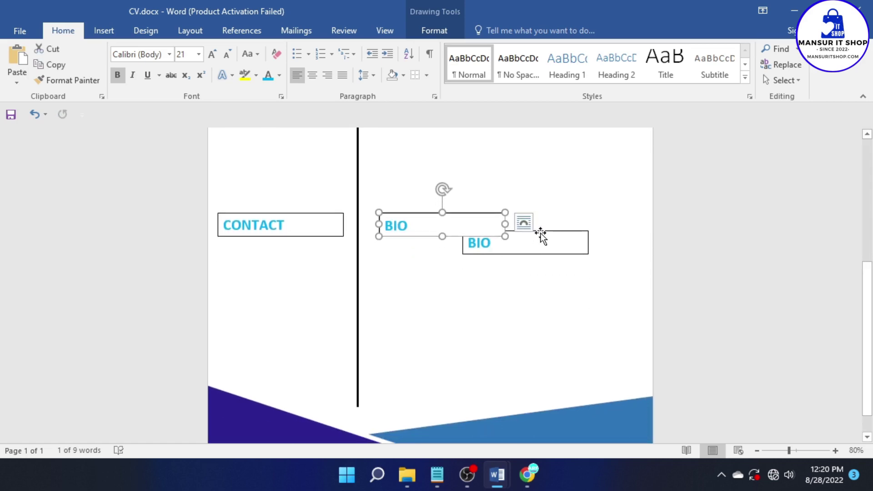
{"action": "mouse_move", "coordinate": [540, 236]}
{"action": "left_mouse_down"}
{"action": "mouse_move", "coordinate": [532, 277]}
{"action": "mouse_move", "coordinate": [450, 316]}
{"action": "mouse_move", "coordinate": [452, 346]}
{"action": "mouse_move", "coordinate": [452, 335]}
{"action": "left_mouse_up"}
{"action": "scroll", "coordinate": [453, 336], "scroll_direction": "up", "scroll_amount": 3}
{"action": "left_click", "coordinate": [409, 324]}
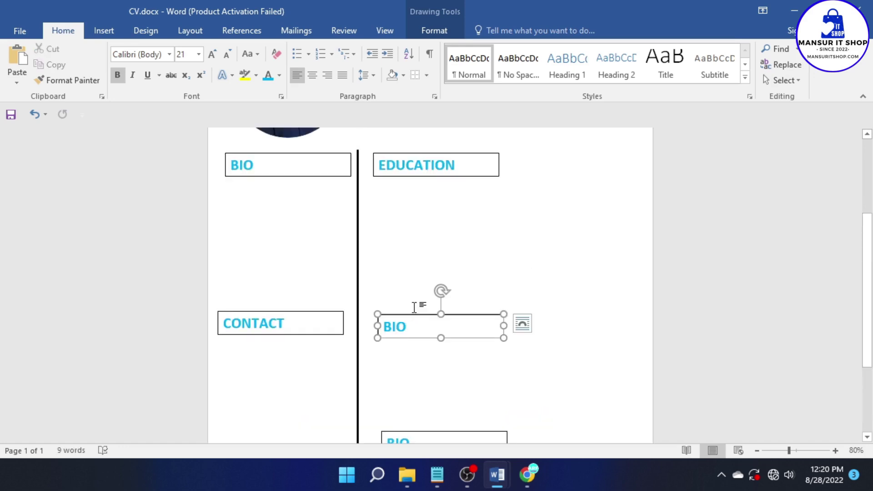
{"action": "key", "text": "BackSpace"}
{"action": "key", "text": "BackSpace"}
{"action": "key", "text": "BackSpace"}
{"action": "type", "text": "EXP"}
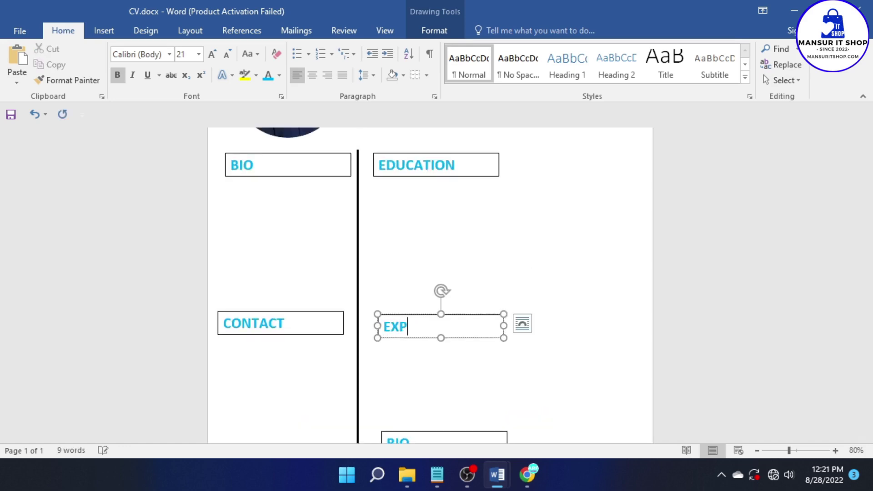
{"action": "type", "text": "ERO"}
{"action": "type", "text": "NCE"}
{"action": "scroll", "coordinate": [460, 279], "scroll_direction": "down", "scroll_amount": 2}
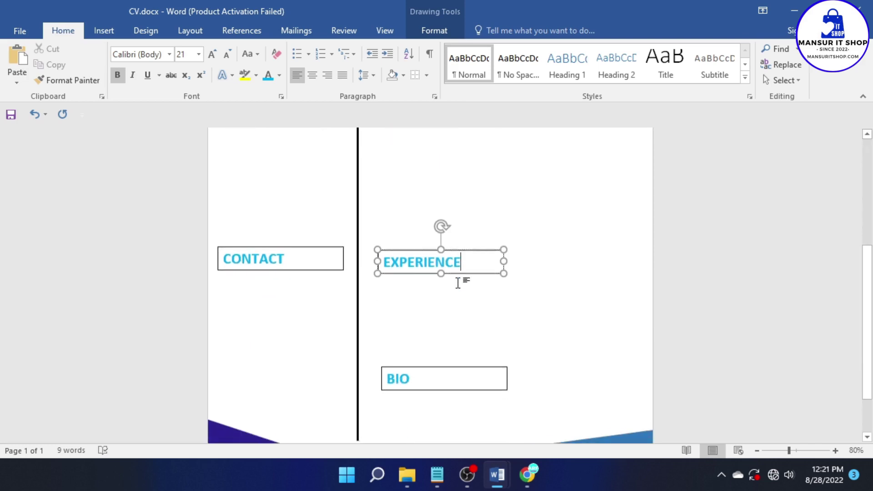
{"action": "scroll", "coordinate": [460, 279], "scroll_direction": "down", "scroll_amount": 2}
Move the last box under CONTACT in the left column and clear its BIO label for SKILS.
{"action": "double_click", "coordinate": [400, 322]}
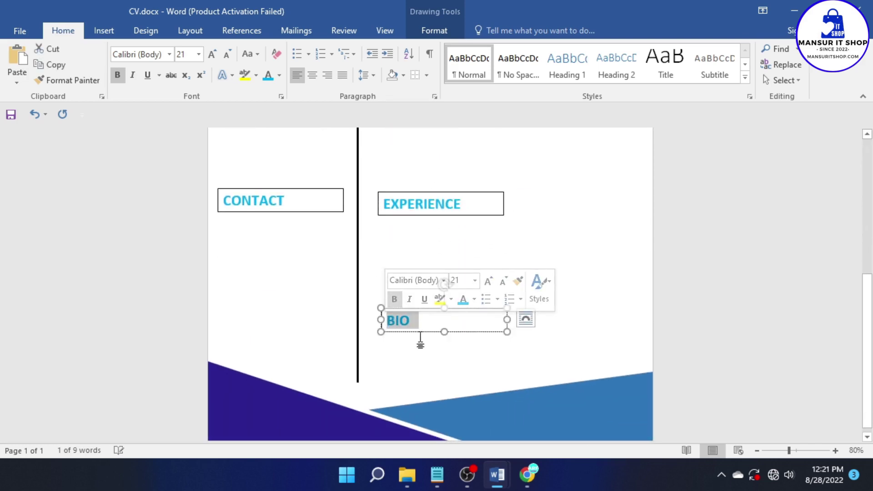
{"action": "scroll", "coordinate": [393, 340], "scroll_direction": "up", "scroll_amount": 1}
{"action": "key", "text": "Right"}
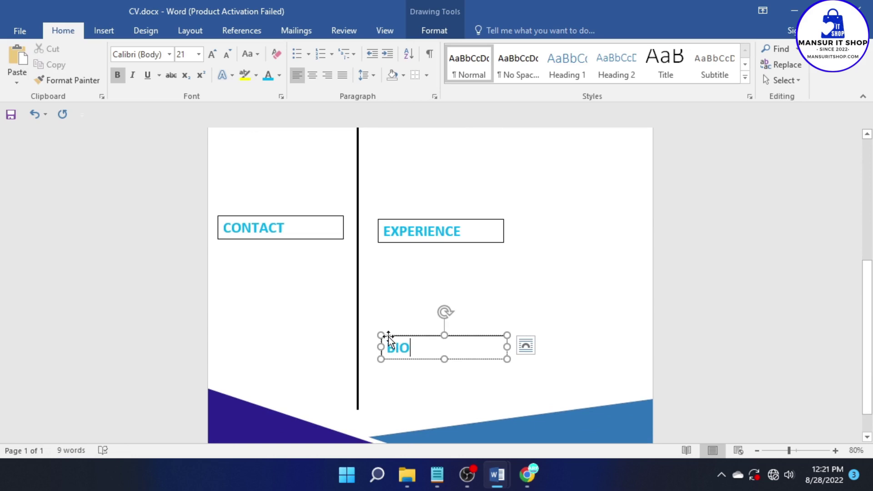
{"action": "left_click_drag", "start_coordinate": [389, 337], "coordinate": [227, 320]}
{"action": "scroll", "coordinate": [301, 302], "scroll_direction": "up", "scroll_amount": 1}
{"action": "scroll", "coordinate": [301, 301], "scroll_direction": "up", "scroll_amount": 2}
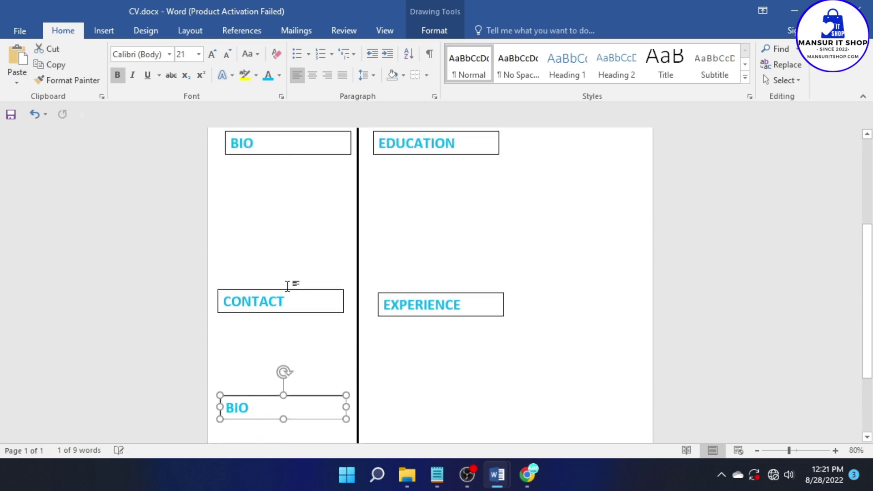
{"action": "left_click", "coordinate": [264, 309]}
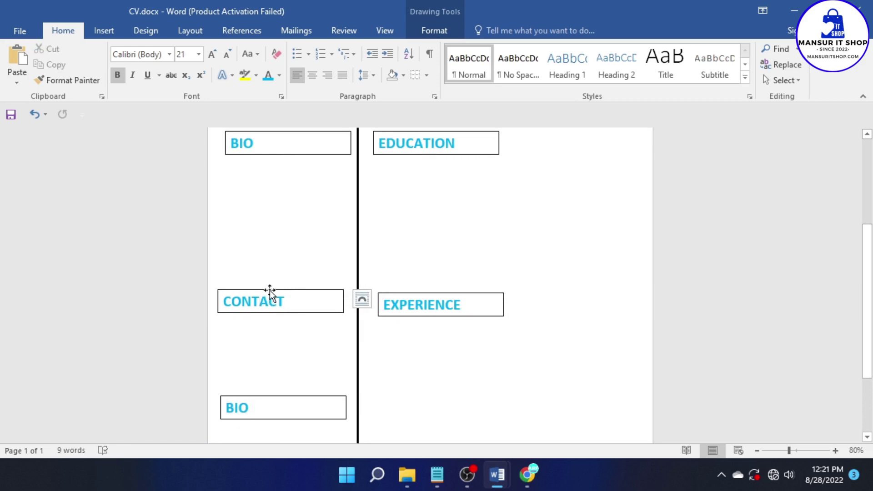
{"action": "mouse_move", "coordinate": [269, 290]}
{"action": "left_mouse_down"}
{"action": "mouse_move", "coordinate": [278, 247]}
{"action": "mouse_move", "coordinate": [291, 251]}
{"action": "left_mouse_up"}
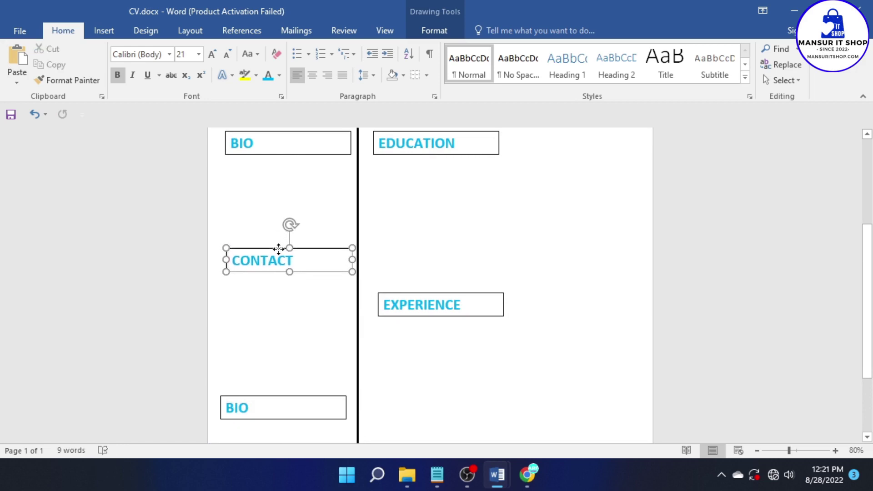
{"action": "scroll", "coordinate": [296, 296], "scroll_direction": "down", "scroll_amount": 2}
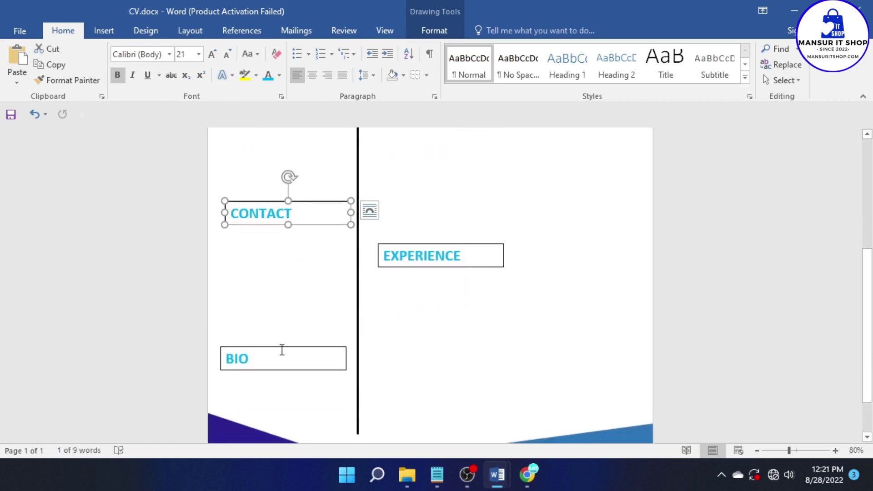
{"action": "left_click_drag", "start_coordinate": [280, 350], "coordinate": [279, 332]}
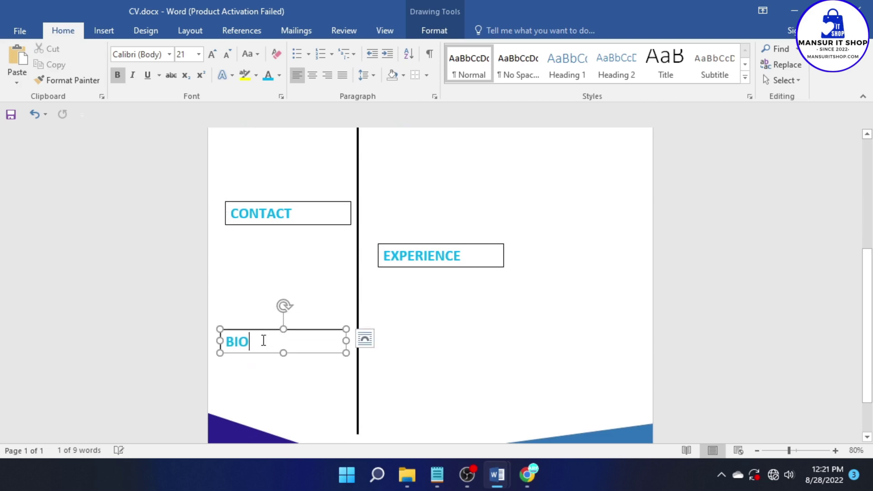
{"action": "key", "text": "BackSpace"}
{"action": "key", "text": "BackSpace"}
{"action": "type", "text": "SKILS"}
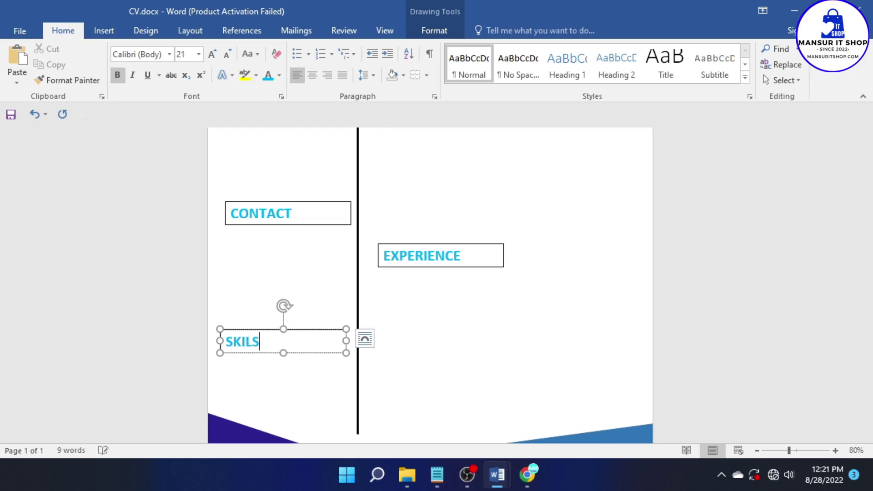
Duplicate the BIO label box directly below the original.
{"action": "left_click", "coordinate": [486, 318]}
{"action": "scroll", "coordinate": [489, 315], "scroll_direction": "up", "scroll_amount": 7}
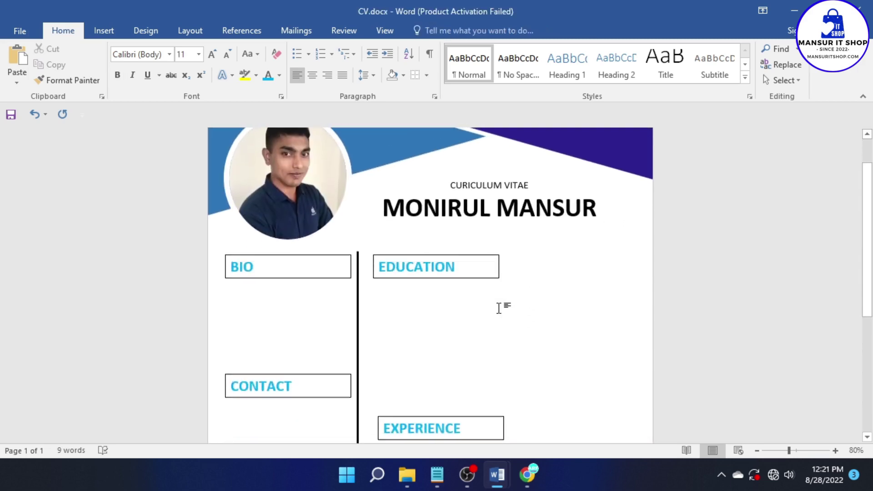
{"action": "scroll", "coordinate": [518, 296], "scroll_direction": "down", "scroll_amount": 4, "text": "ctrl"}
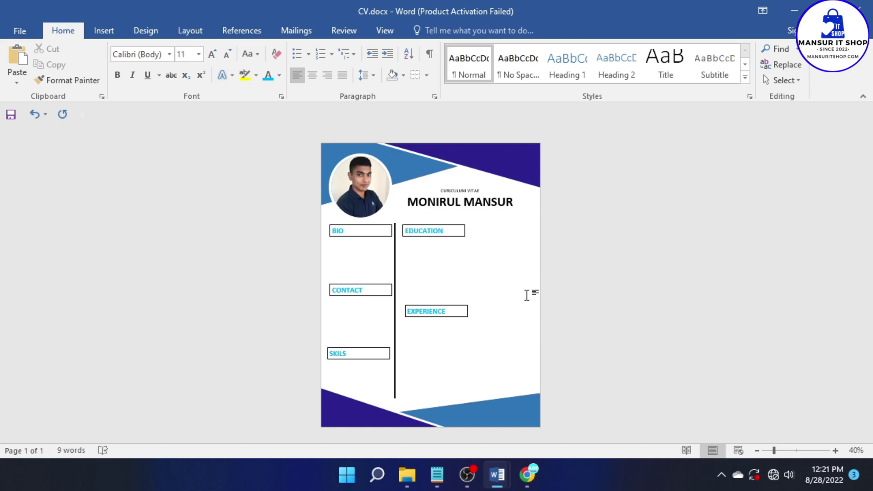
{"action": "scroll", "coordinate": [316, 252], "scroll_direction": "up", "scroll_amount": 2, "text": "ctrl"}
{"action": "scroll", "coordinate": [316, 251], "scroll_direction": "down", "scroll_amount": 3}
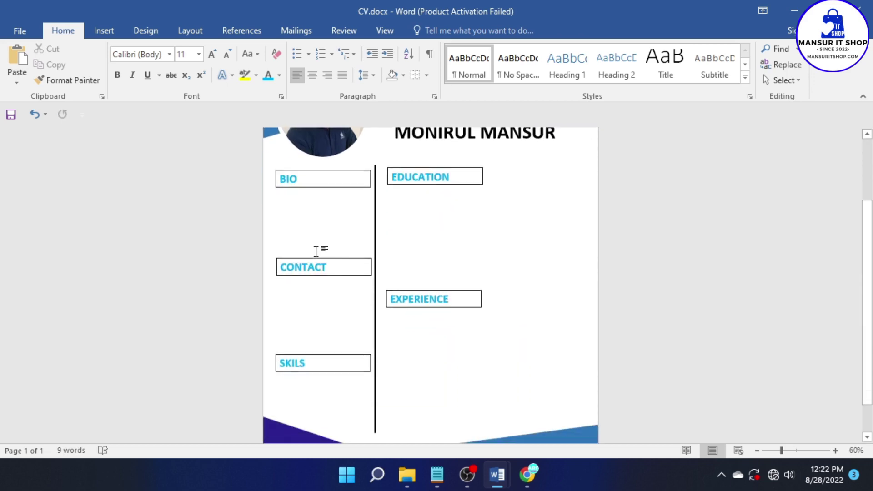
{"action": "left_click", "coordinate": [305, 174]}
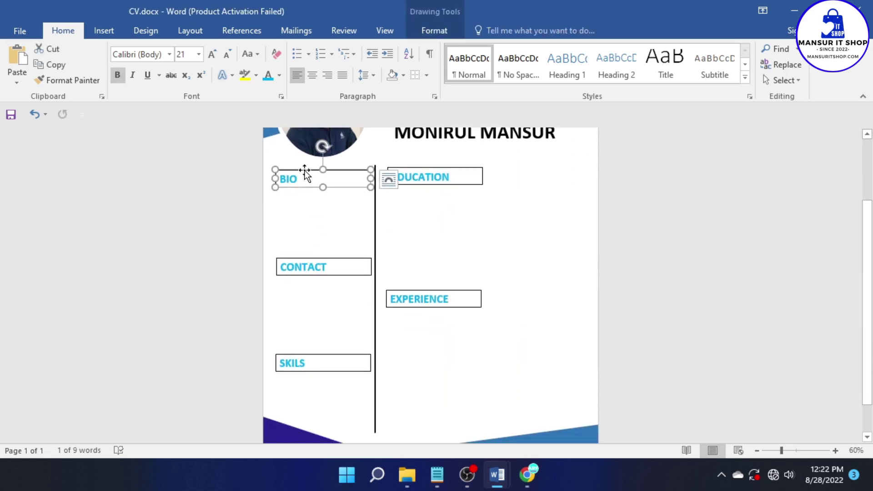
{"action": "left_click_drag", "start_coordinate": [305, 174], "coordinate": [305, 190], "text": "ctrl"}
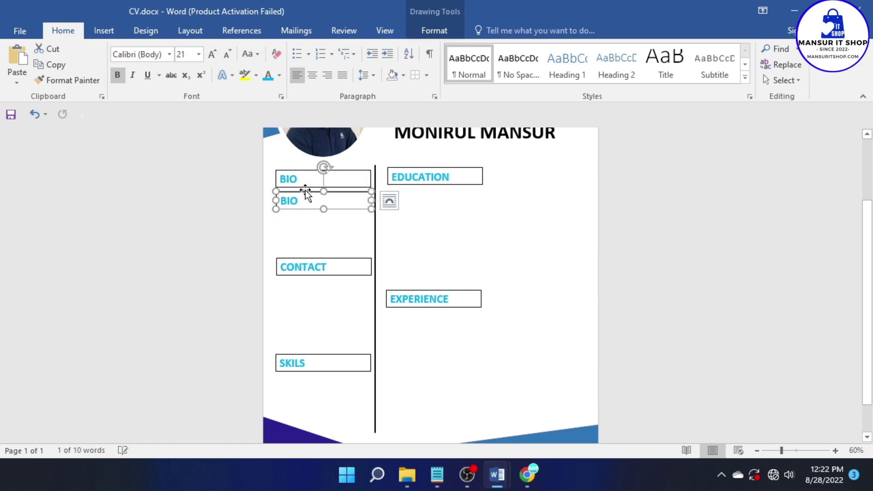
Stretch the copied box taller toward CONTACT and select its text.
{"action": "left_click", "coordinate": [314, 236]}
{"action": "scroll", "coordinate": [292, 283], "scroll_direction": "up", "scroll_amount": 3}
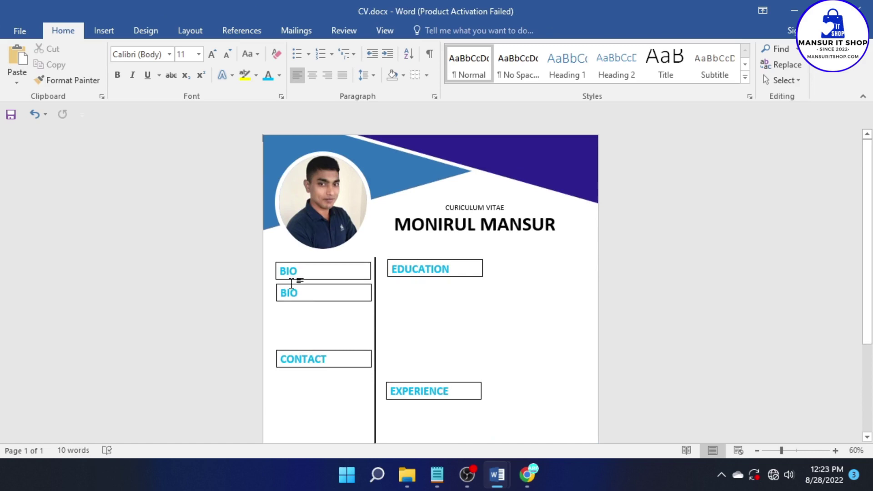
{"action": "left_click", "coordinate": [310, 301]}
{"action": "left_click_drag", "start_coordinate": [323, 301], "coordinate": [321, 341]}
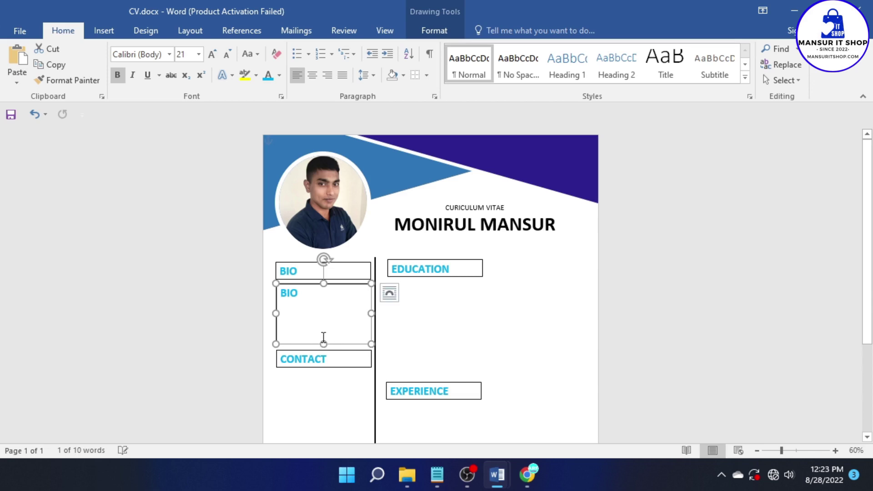
{"action": "scroll", "coordinate": [327, 298], "scroll_direction": "down", "scroll_amount": 1}
{"action": "left_click_drag", "start_coordinate": [292, 278], "coordinate": [291, 321]}
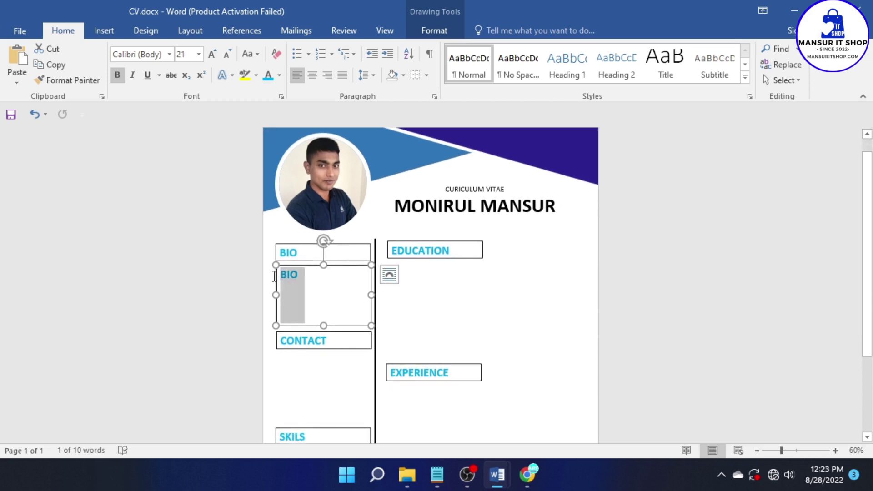
Set the new box's text to size 14 in black (Automatic colour).
{"action": "left_click", "coordinate": [198, 54]}
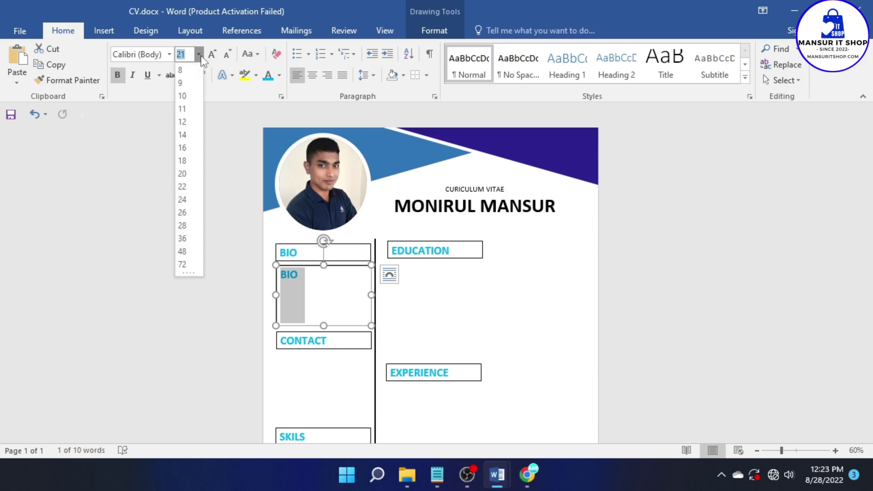
{"action": "left_click", "coordinate": [182, 134]}
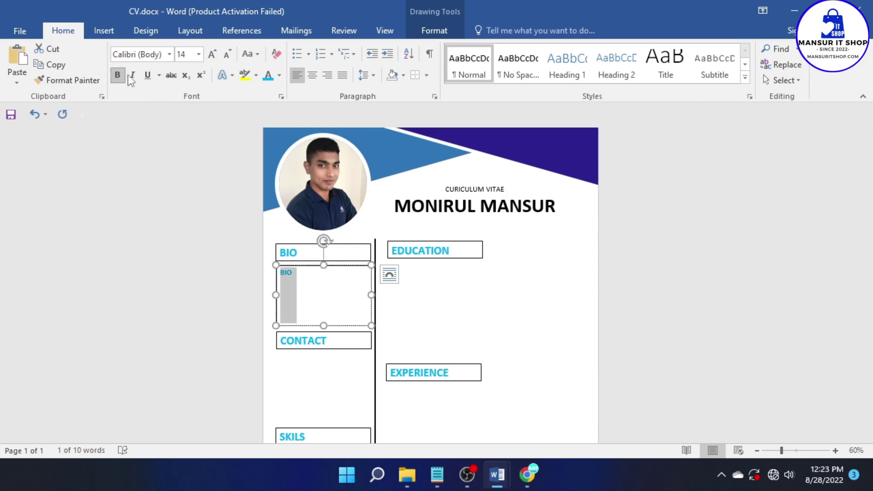
{"action": "left_click", "coordinate": [279, 76]}
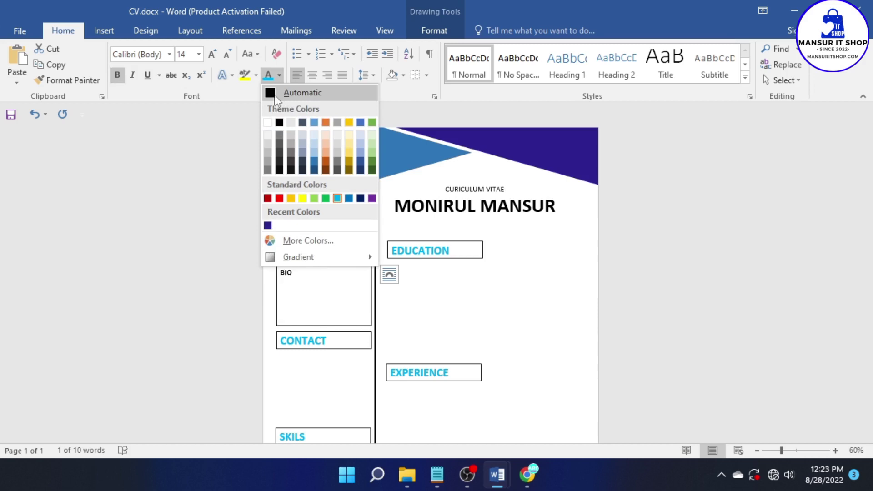
{"action": "left_click", "coordinate": [279, 95]}
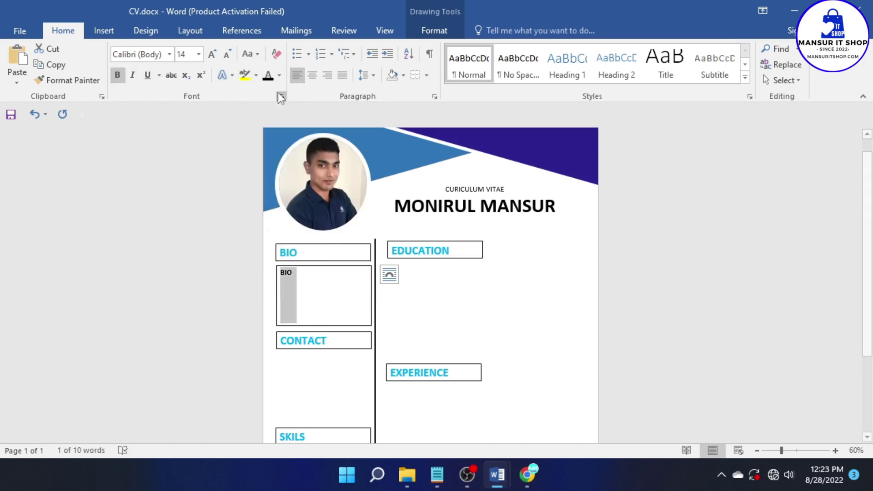
{"action": "left_click", "coordinate": [308, 315]}
Replace the BIO label with the bio's opening words 'This is'.
{"action": "left_click", "coordinate": [278, 273]}
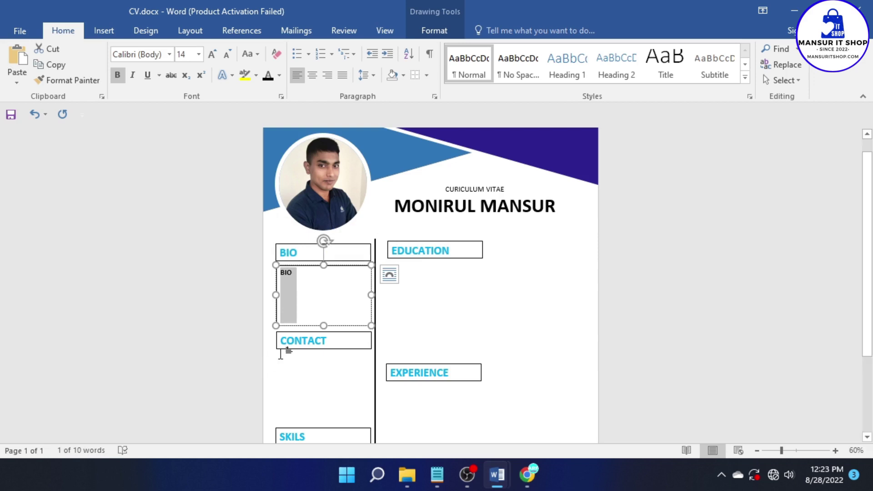
{"action": "key", "text": "Delete"}
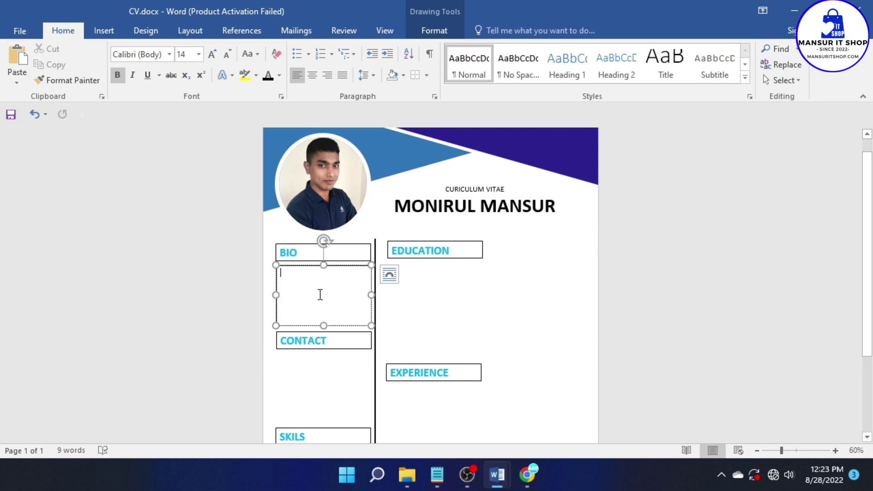
{"action": "type", "text": "Thi"}
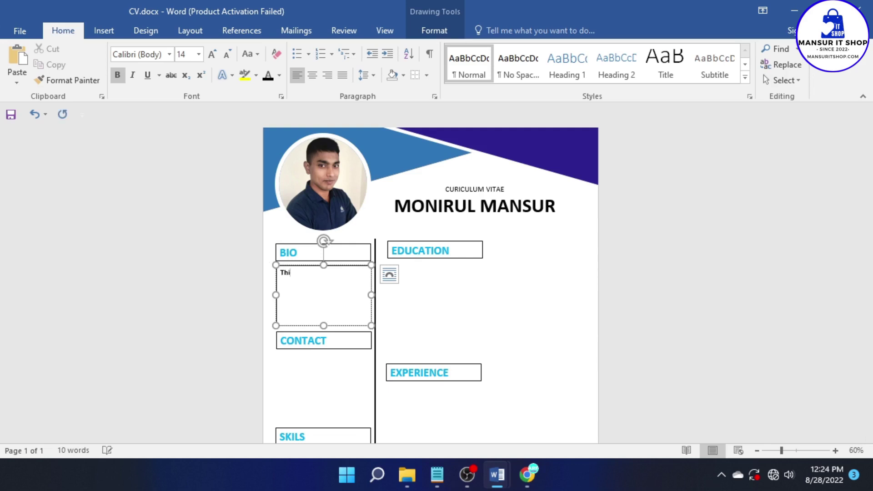
{"action": "type", "text": "s"}
{"action": "scroll", "coordinate": [396, 296], "scroll_direction": "up", "scroll_amount": 5, "text": "ctrl"}
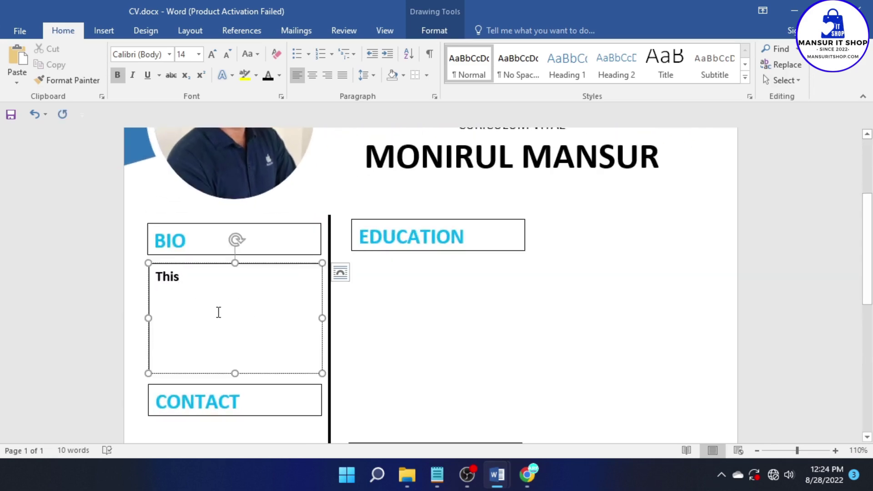
{"action": "type", "text": "is your bio"}
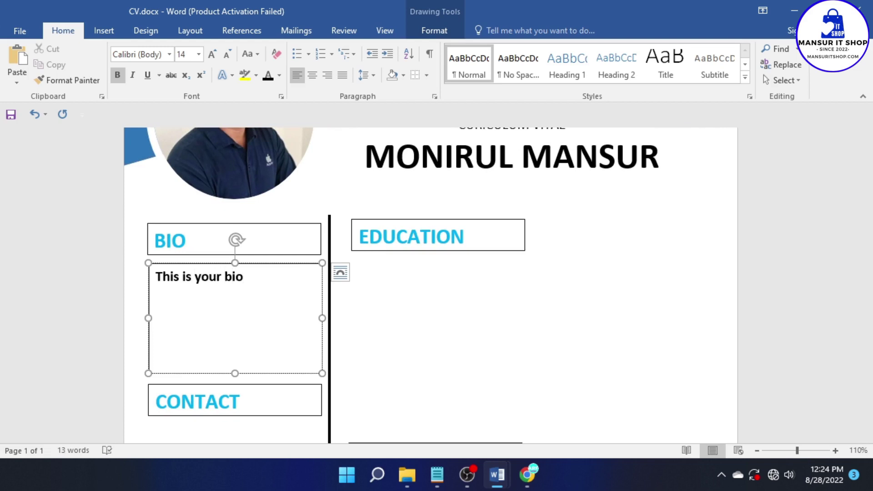
Copy 'This is your bio', paste it repeatedly, and merge the repeats into one paragraph.
{"action": "key", "text": "ctrl+a"}
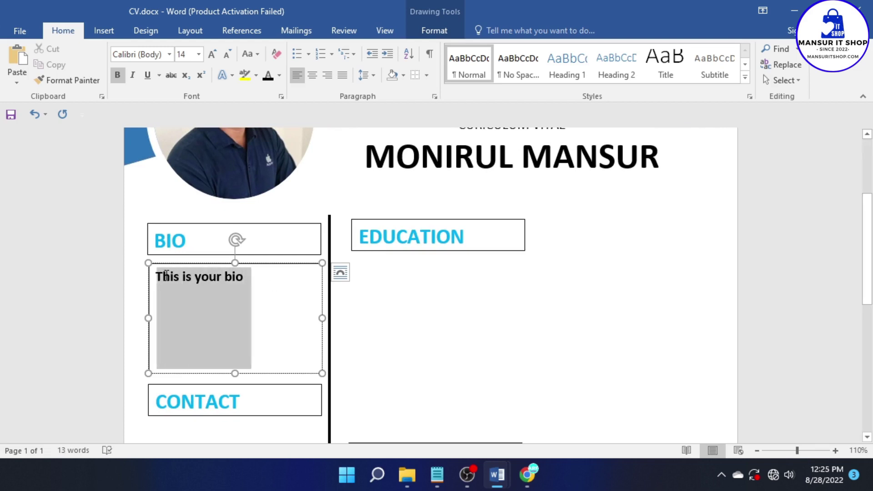
{"action": "key", "text": "ctrl+c"}
{"action": "left_click", "coordinate": [263, 279]}
{"action": "key", "text": "ctrl+v"}
{"action": "key", "text": "ctrl+v"}
{"action": "key", "text": "ctrl+v"}
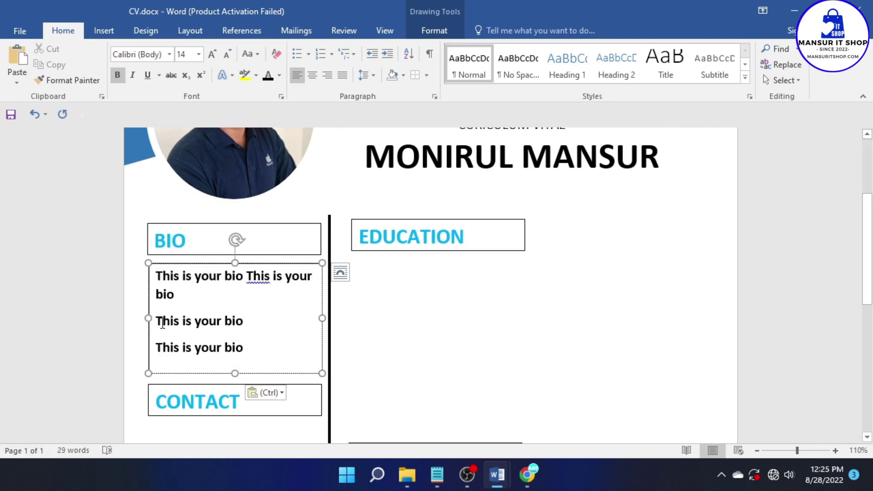
{"action": "left_click", "coordinate": [157, 324]}
{"action": "key", "text": "BackSpace"}
{"action": "left_click", "coordinate": [160, 324]}
{"action": "key", "text": "BackSpace"}
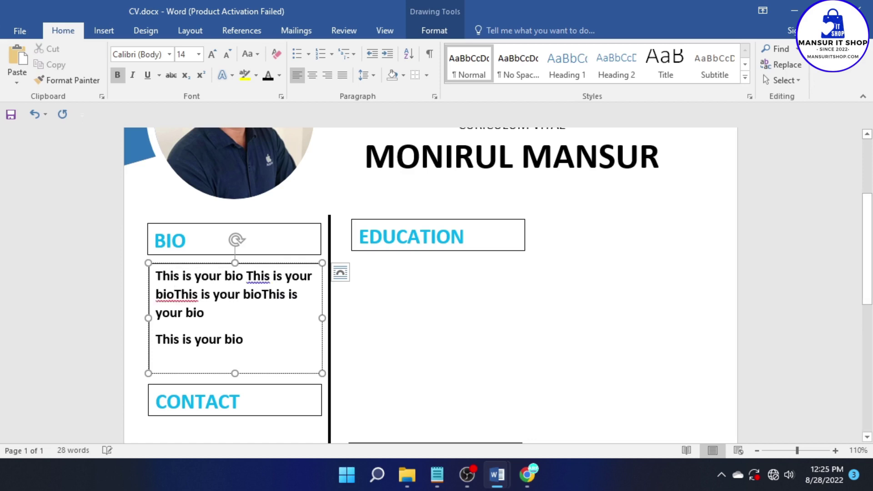
{"action": "left_click", "coordinate": [157, 313]}
{"action": "key", "text": "BackSpace"}
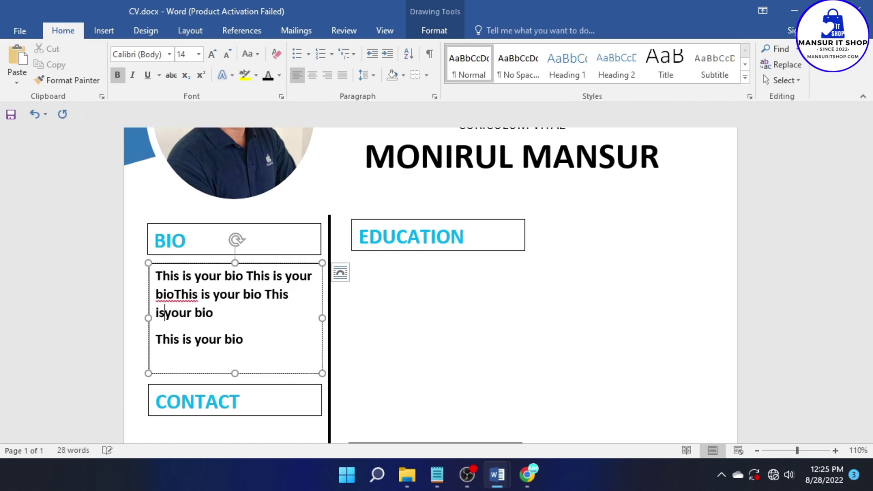
{"action": "left_click", "coordinate": [156, 337]}
{"action": "key", "text": "BackSpace"}
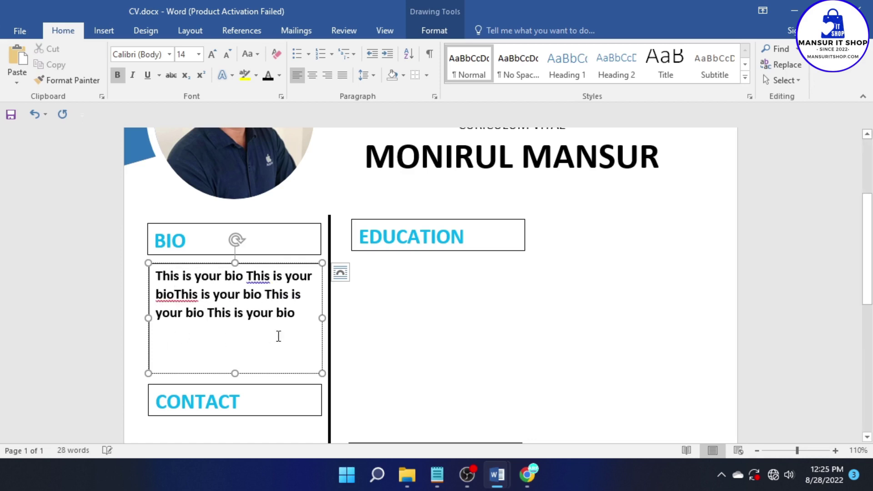
Double the bio text by pasting it again and lengthen the box to fit every line.
{"action": "left_click_drag", "start_coordinate": [295, 318], "coordinate": [167, 283]}
{"action": "left_click", "coordinate": [297, 314]}
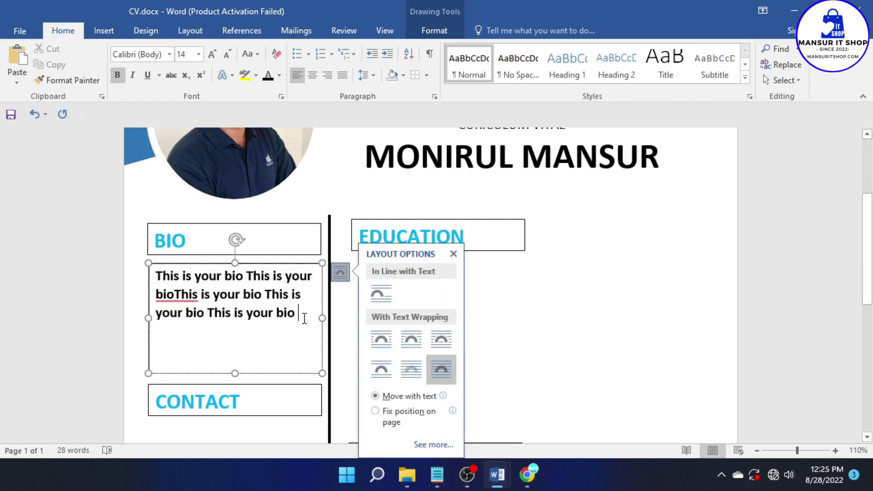
{"action": "key", "text": "ctrl+v"}
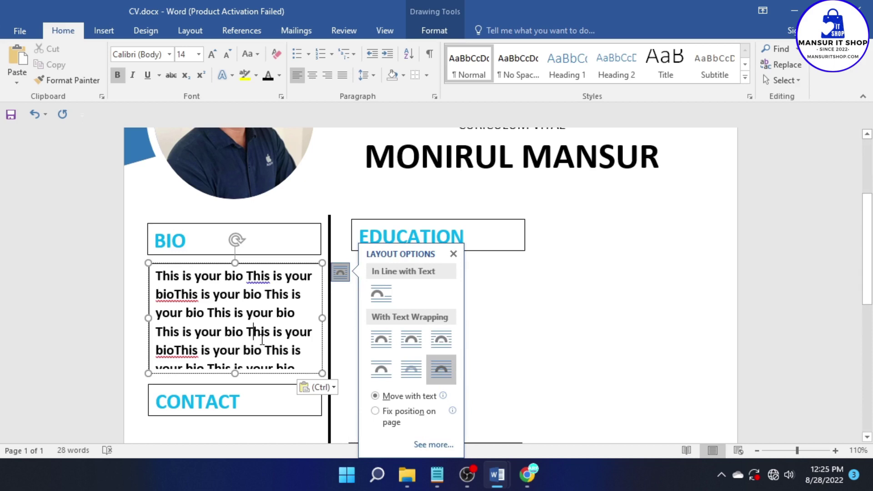
{"action": "scroll", "coordinate": [261, 339], "scroll_direction": "down", "scroll_amount": 3}
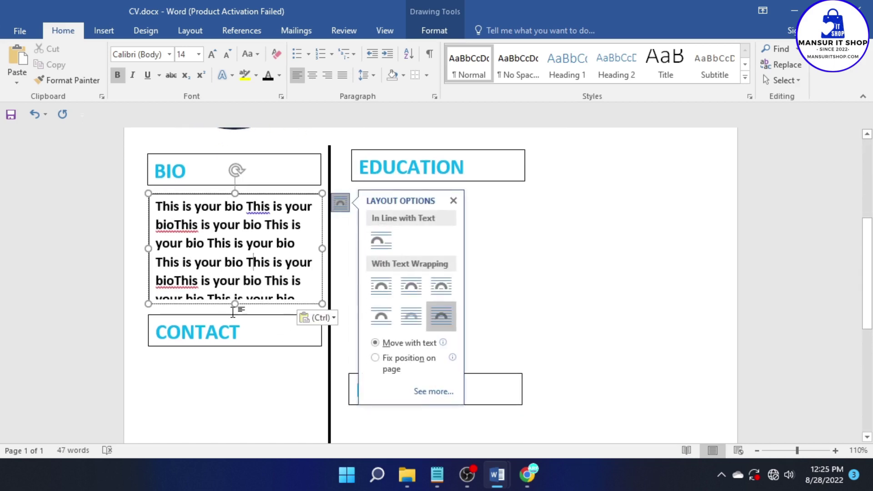
{"action": "left_click_drag", "start_coordinate": [235, 304], "coordinate": [232, 312]}
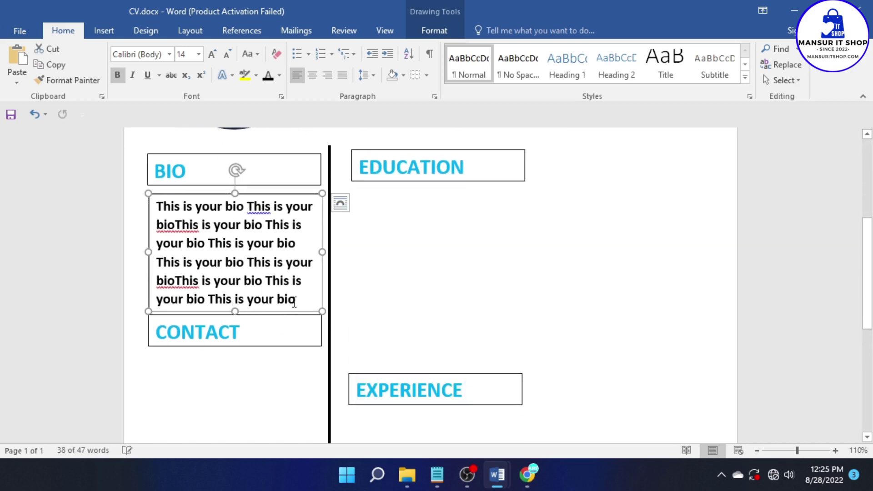
{"action": "left_click_drag", "start_coordinate": [298, 299], "coordinate": [157, 203]}
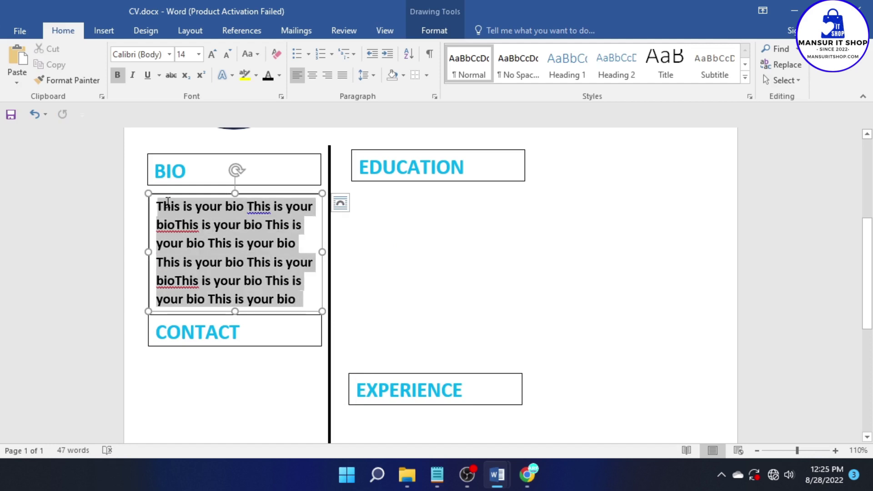
{"action": "left_click", "coordinate": [343, 76]}
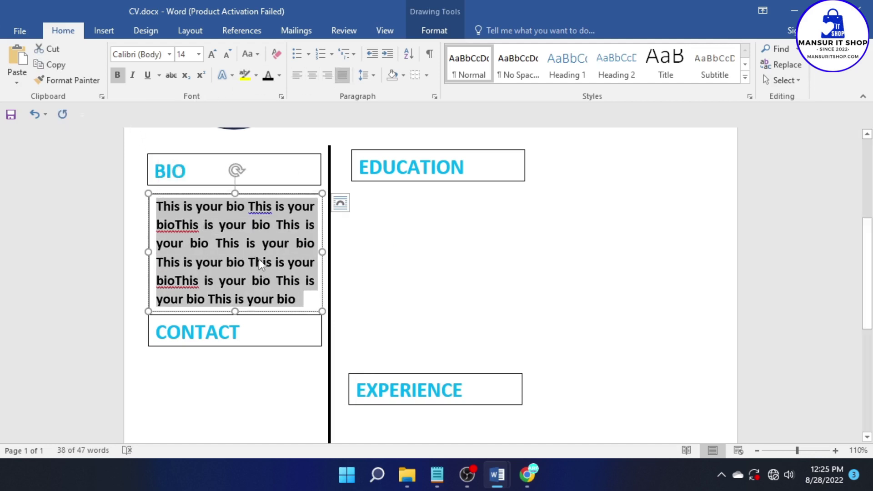
{"action": "left_click", "coordinate": [118, 75]}
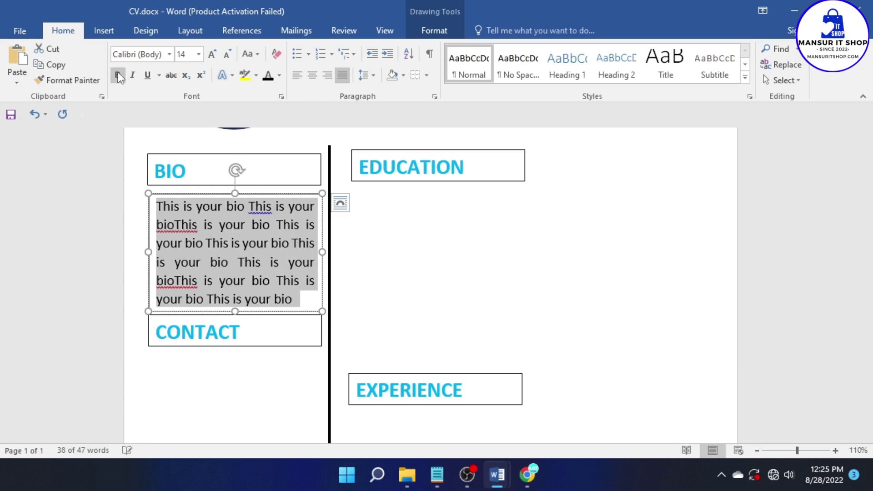
{"action": "left_click", "coordinate": [174, 225]}
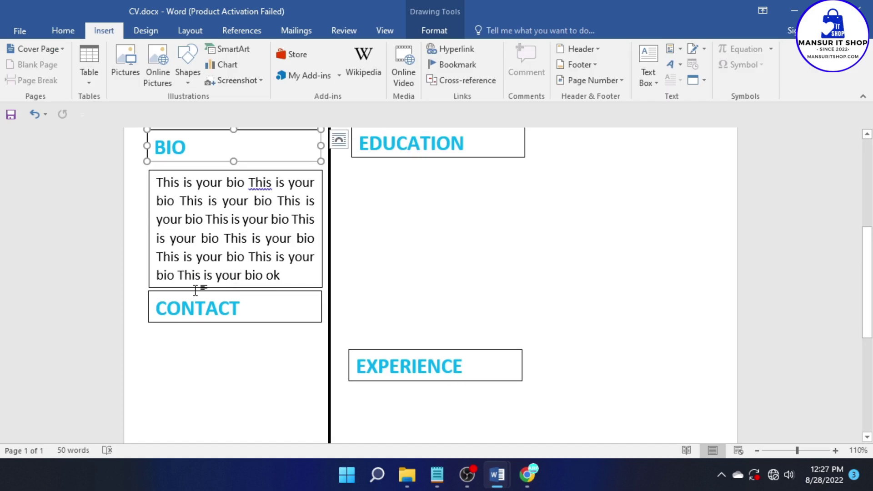
{"action": "left_click", "coordinate": [218, 300], "text": "shift"}
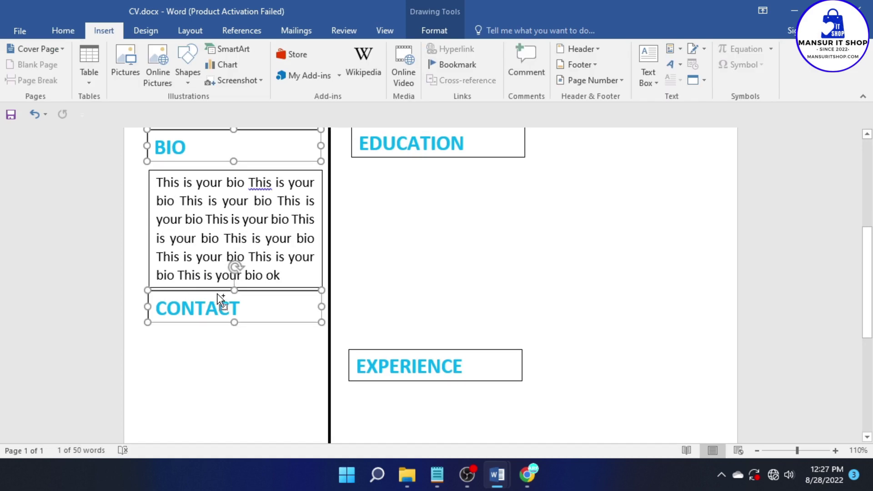
{"action": "left_click", "coordinate": [216, 286], "text": "shift"}
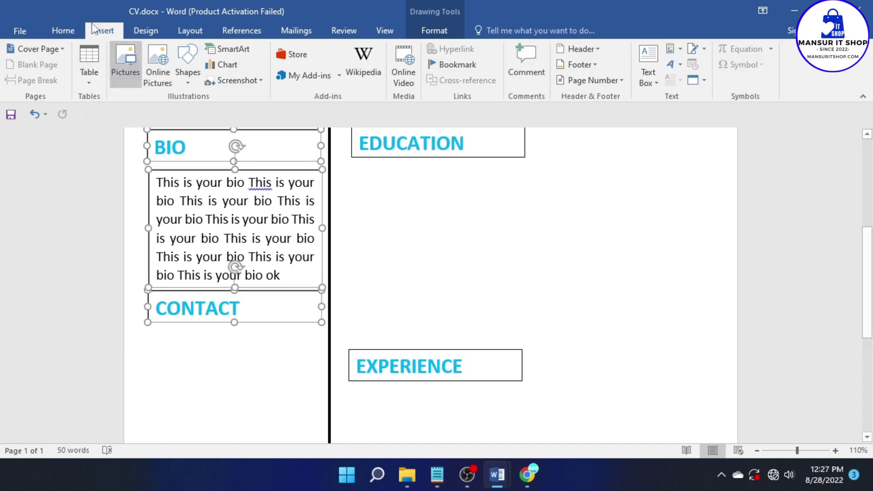
{"action": "left_click", "coordinate": [64, 34]}
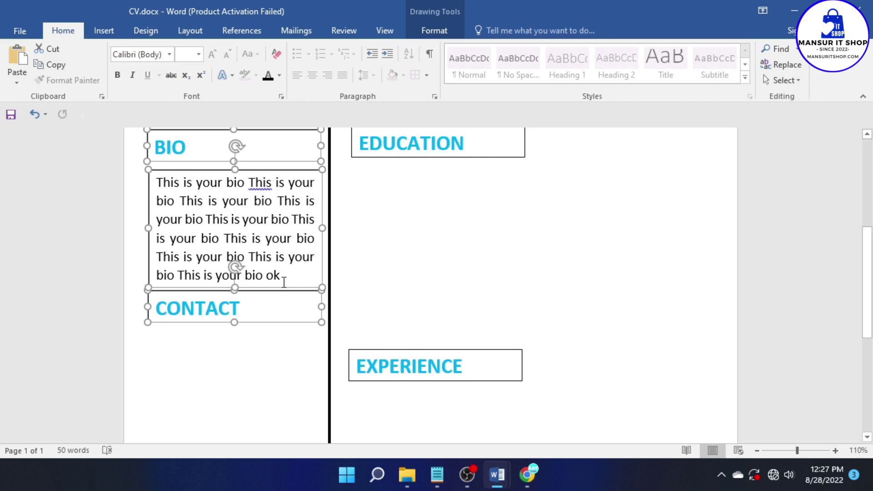
{"action": "left_click", "coordinate": [378, 286]}
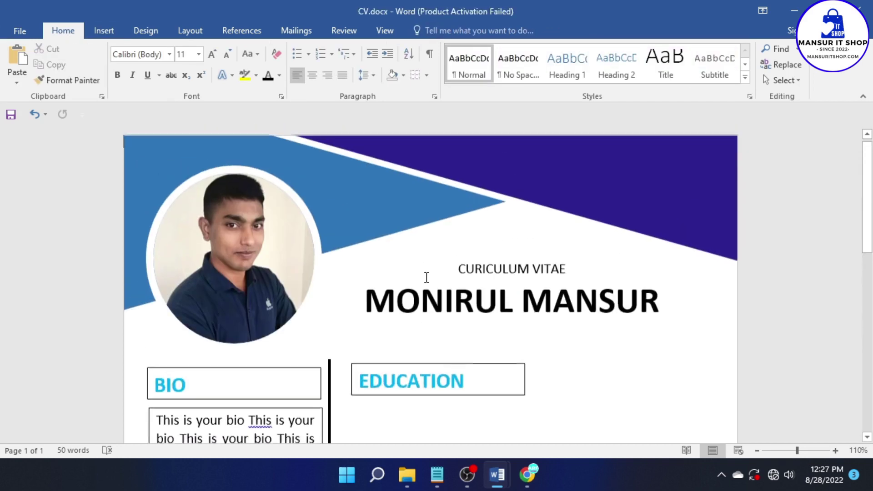
{"action": "scroll", "coordinate": [414, 305], "scroll_direction": "down", "scroll_amount": 3}
{"action": "scroll", "coordinate": [413, 305], "scroll_direction": "up", "scroll_amount": 3}
{"action": "scroll", "coordinate": [417, 312], "scroll_direction": "down", "scroll_amount": 5}
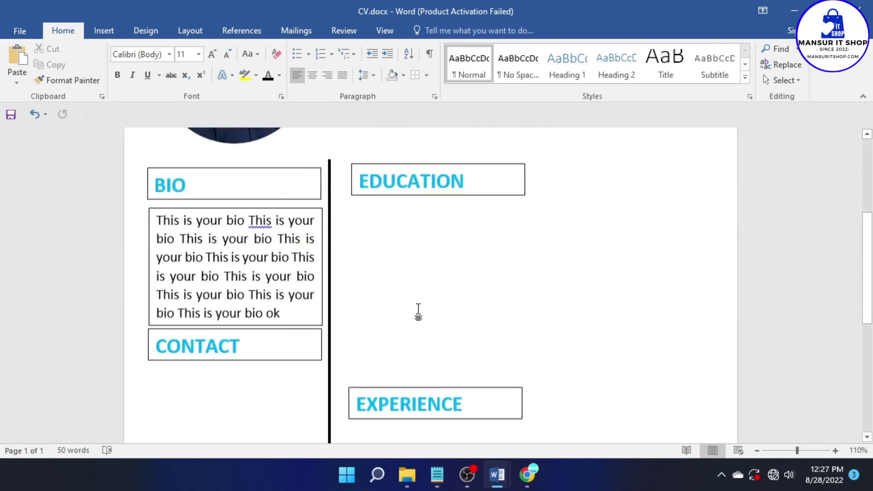
{"action": "scroll", "coordinate": [247, 325], "scroll_direction": "down", "scroll_amount": 3}
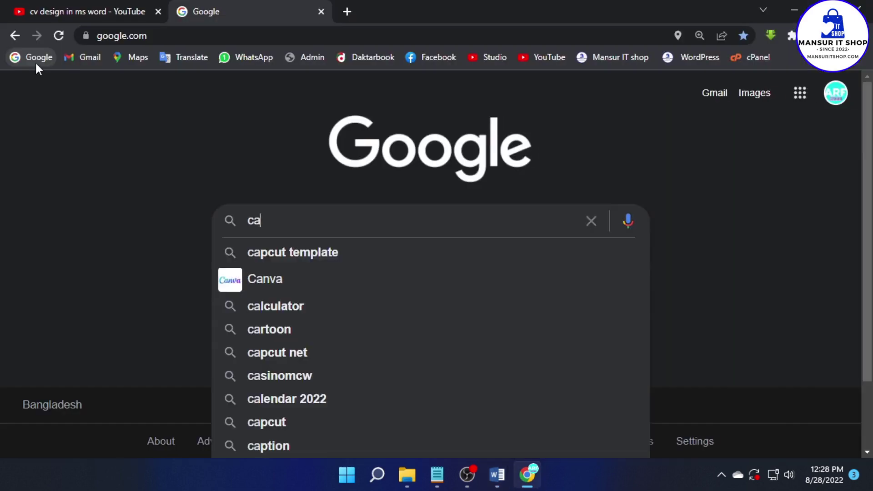
Search images for 'call png' and save a phone icon as cll.png.
{"action": "type", "text": "ll png"}
{"action": "key", "text": "Return"}
{"action": "scroll", "coordinate": [372, 379], "scroll_direction": "down", "scroll_amount": 3}
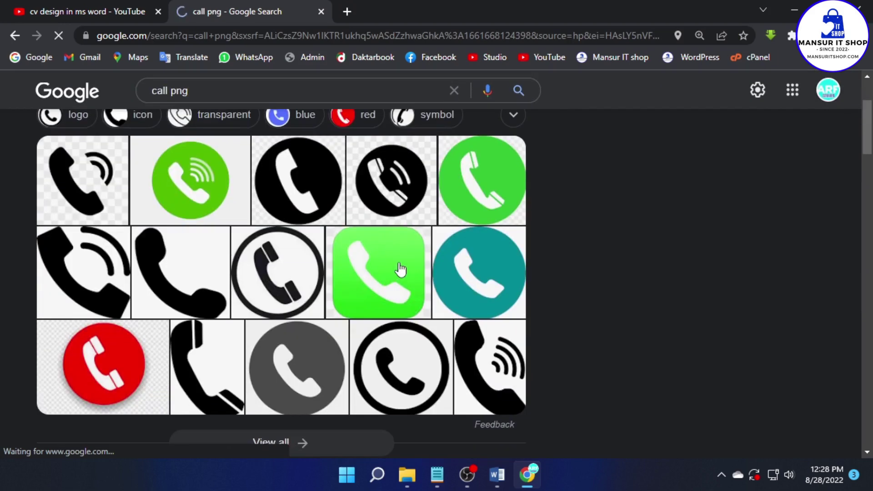
{"action": "scroll", "coordinate": [399, 219], "scroll_direction": "down", "scroll_amount": 2}
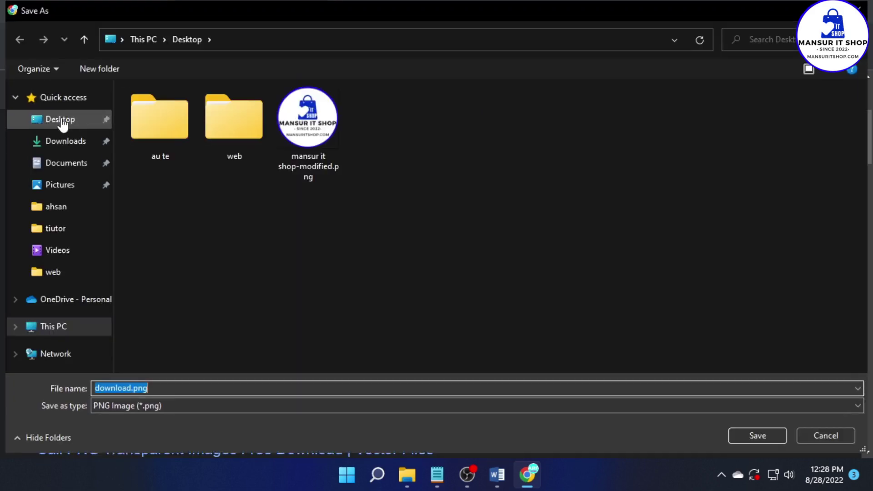
{"action": "type", "text": "cll"}
{"action": "key", "text": "Return"}
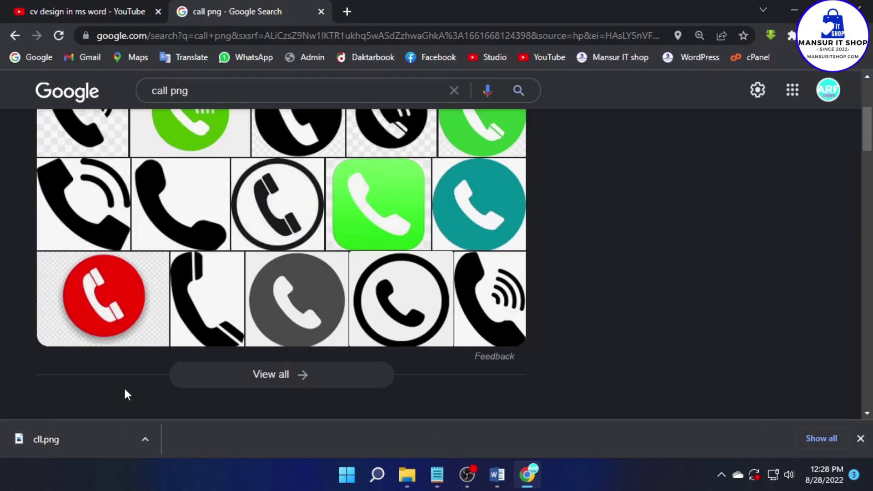
{"action": "left_click", "coordinate": [496, 474]}
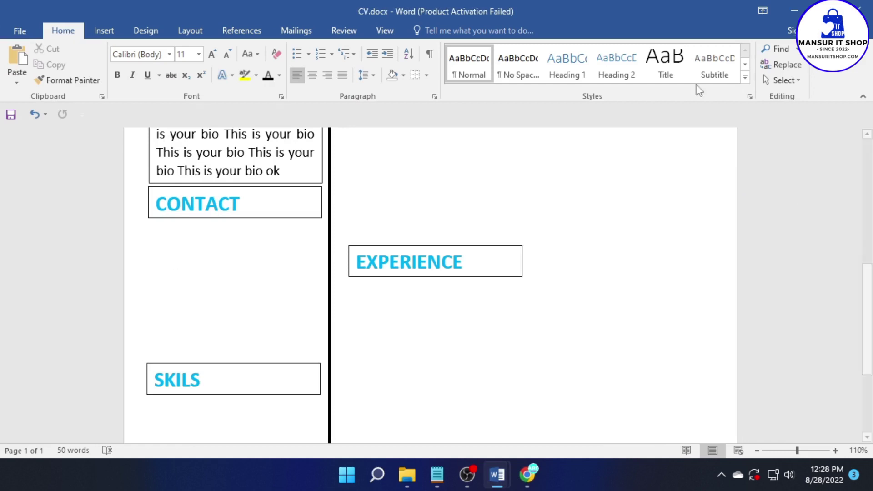
Select the bio text box and paste a copy of it.
{"action": "scroll", "coordinate": [190, 253], "scroll_direction": "down", "scroll_amount": 1}
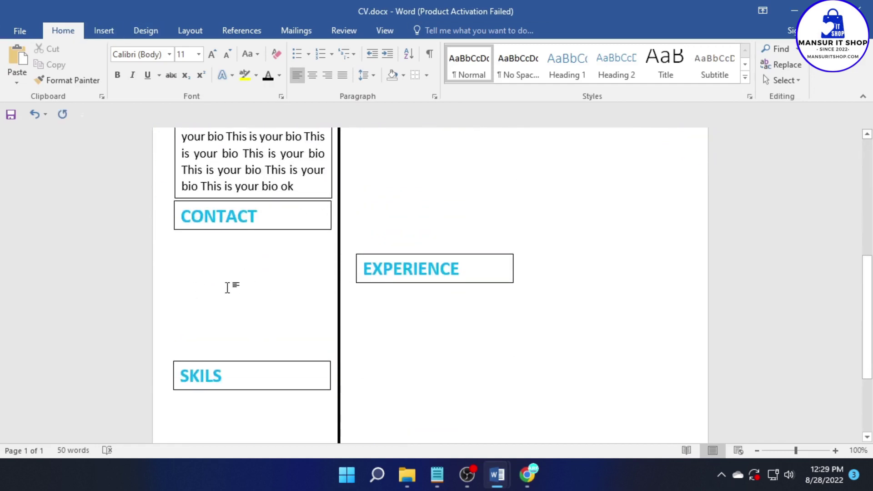
{"action": "scroll", "coordinate": [244, 278], "scroll_direction": "up", "scroll_amount": 1}
{"action": "scroll", "coordinate": [245, 279], "scroll_direction": "up", "scroll_amount": 2}
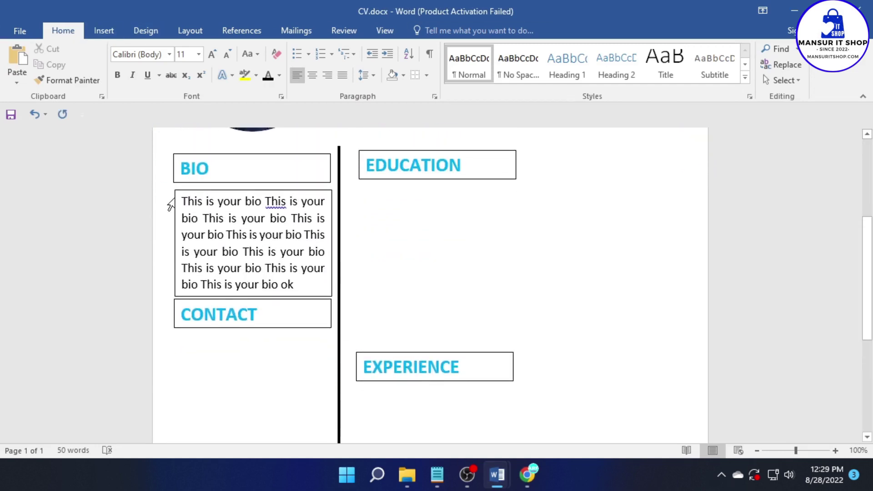
{"action": "left_click", "coordinate": [187, 190]}
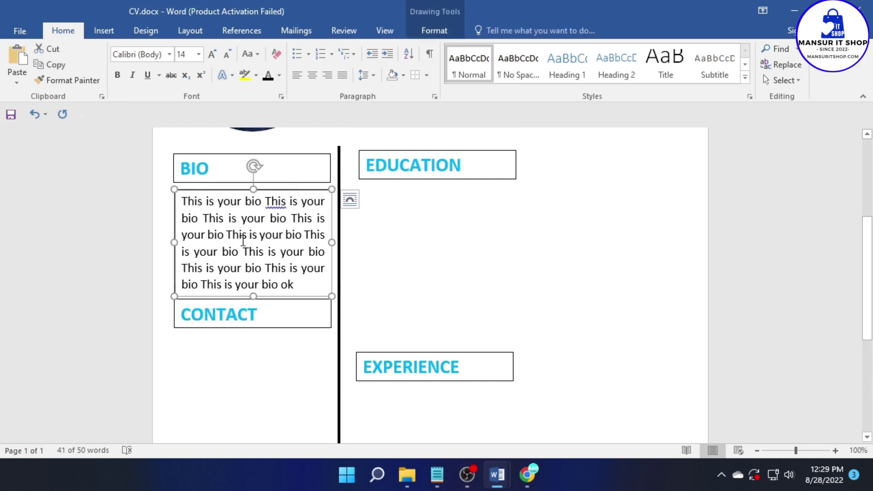
{"action": "scroll", "coordinate": [244, 241], "scroll_direction": "down", "scroll_amount": 2}
{"action": "scroll", "coordinate": [195, 247], "scroll_direction": "down", "scroll_amount": 1}
{"action": "left_click", "coordinate": [195, 247]}
{"action": "scroll", "coordinate": [197, 246], "scroll_direction": "up", "scroll_amount": 9}
{"action": "scroll", "coordinate": [241, 295], "scroll_direction": "down", "scroll_amount": 3}
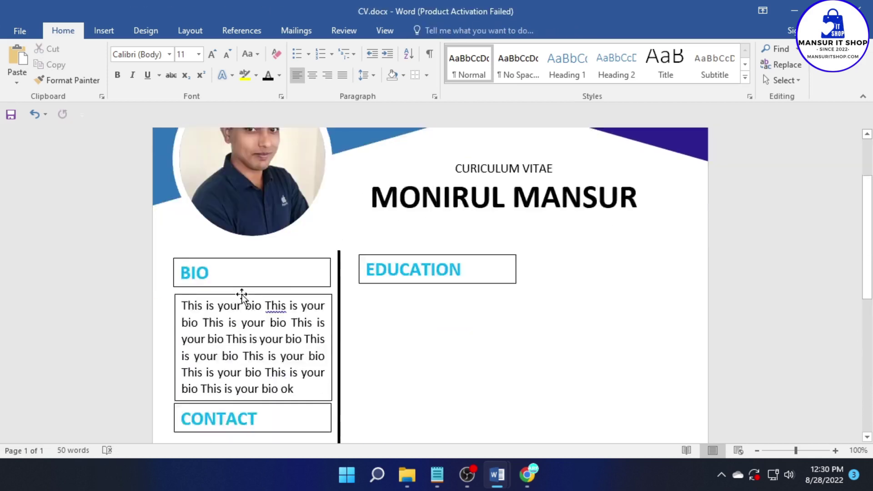
{"action": "scroll", "coordinate": [242, 296], "scroll_direction": "down", "scroll_amount": 3}
{"action": "key", "text": "ctrl+v"}
{"action": "scroll", "coordinate": [252, 273], "scroll_direction": "down", "scroll_amount": 5}
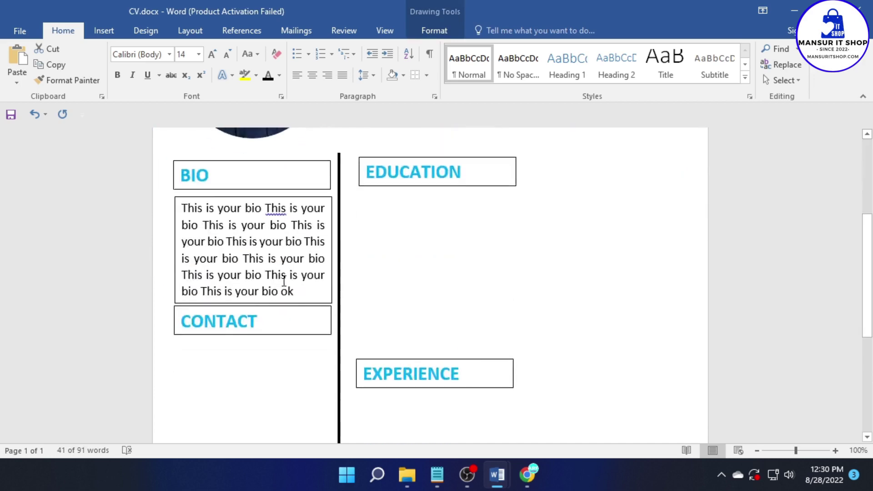
{"action": "scroll", "coordinate": [259, 255], "scroll_direction": "up", "scroll_amount": 5}
{"action": "scroll", "coordinate": [265, 226], "scroll_direction": "up", "scroll_amount": 1}
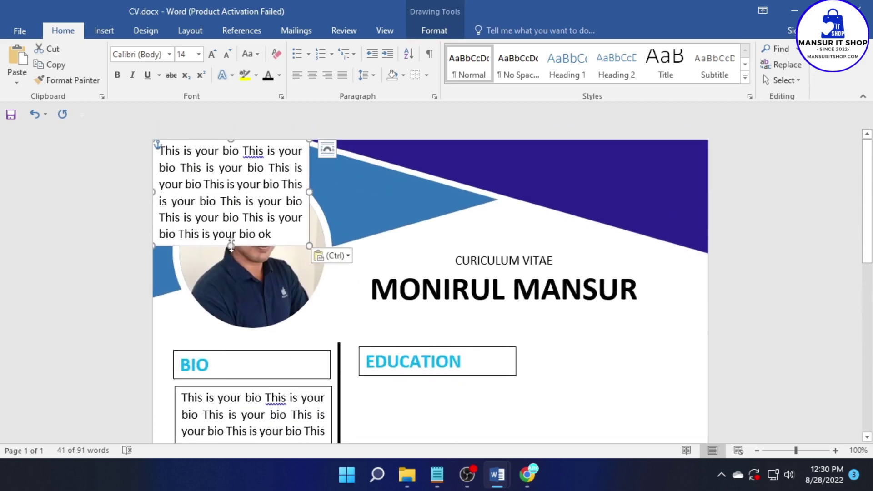
Place the pasted box under CONTACT and duplicate it beneath the SKILS heading.
{"action": "left_click_drag", "start_coordinate": [236, 244], "coordinate": [295, 476]}
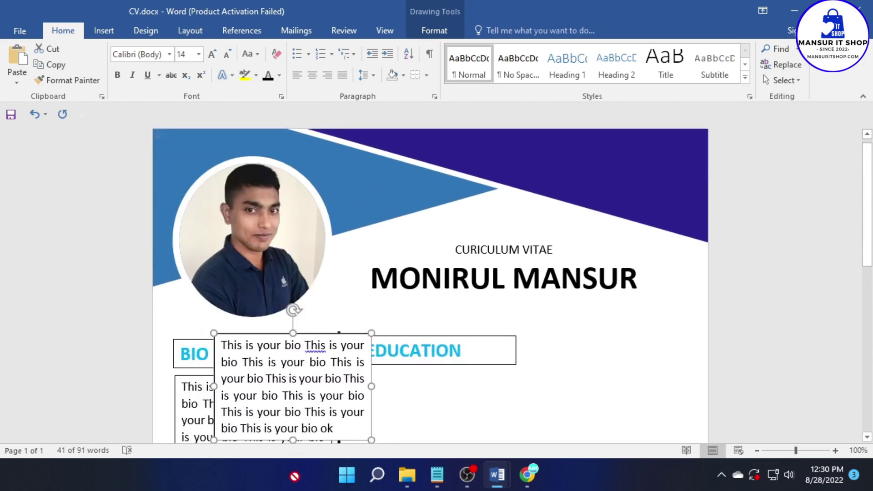
{"action": "left_click_drag", "start_coordinate": [292, 422], "coordinate": [363, 410]}
{"action": "scroll", "coordinate": [370, 282], "scroll_direction": "down", "scroll_amount": 2}
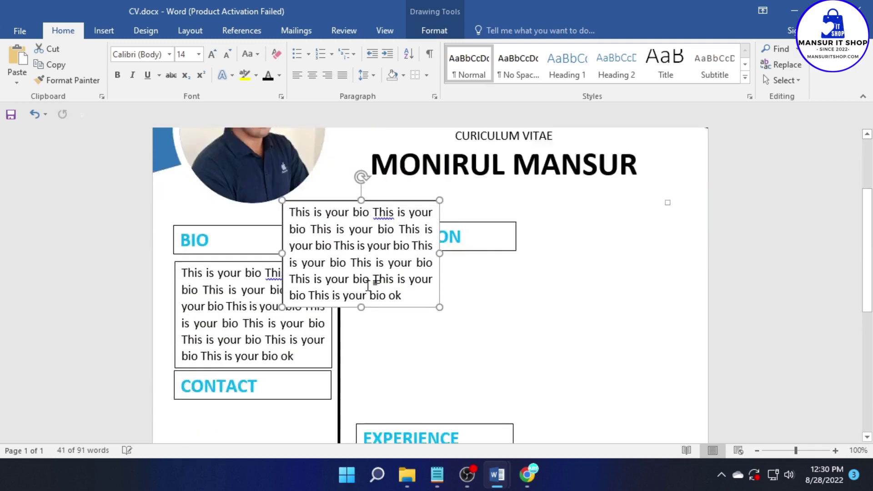
{"action": "scroll", "coordinate": [369, 206], "scroll_direction": "down", "scroll_amount": 2}
{"action": "left_click_drag", "start_coordinate": [366, 214], "coordinate": [259, 418]}
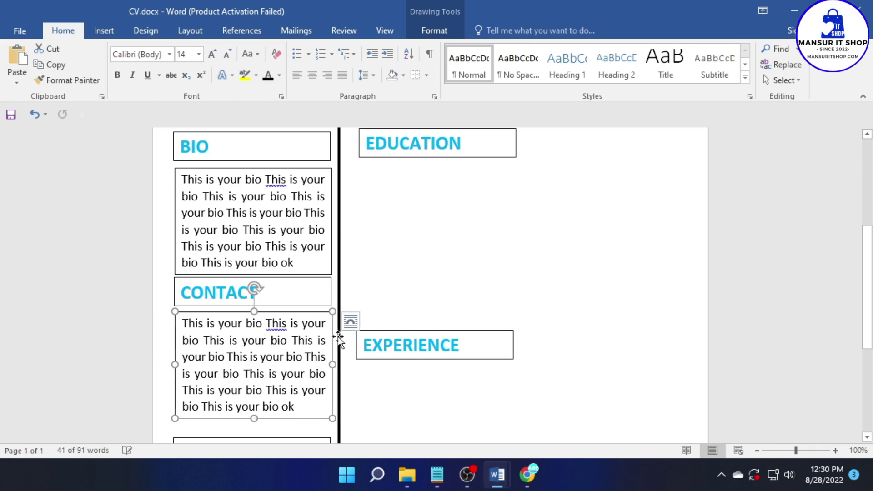
{"action": "scroll", "coordinate": [363, 293], "scroll_direction": "down", "scroll_amount": 3}
{"action": "scroll", "coordinate": [362, 292], "scroll_direction": "down", "scroll_amount": 1}
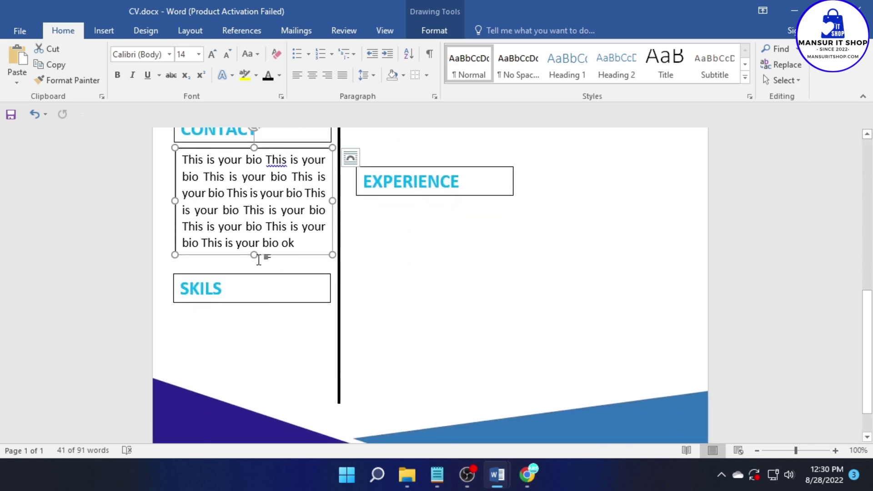
{"action": "left_click_drag", "start_coordinate": [270, 259], "coordinate": [269, 352]}
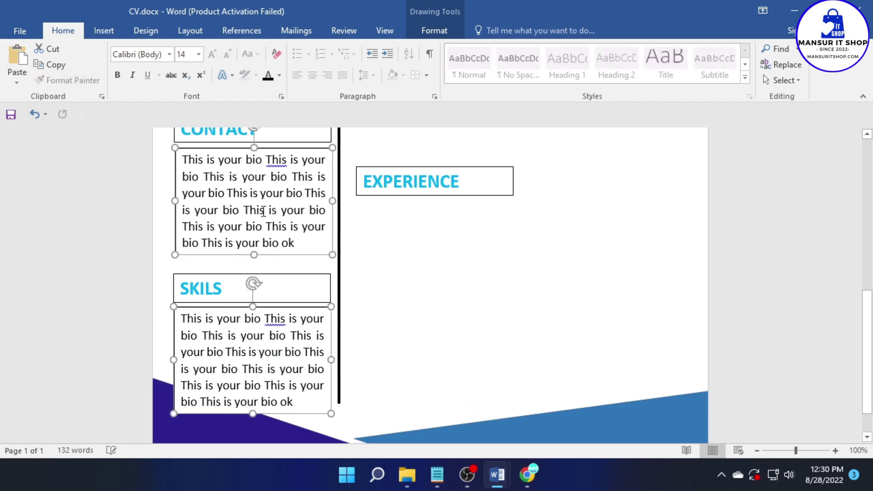
Delete all the placeholder text from the CONTACT box.
{"action": "left_click", "coordinate": [295, 255]}
{"action": "scroll", "coordinate": [295, 324], "scroll_direction": "up", "scroll_amount": 2}
{"action": "left_click", "coordinate": [302, 307]}
{"action": "left_click_drag", "start_coordinate": [302, 307], "coordinate": [184, 225]}
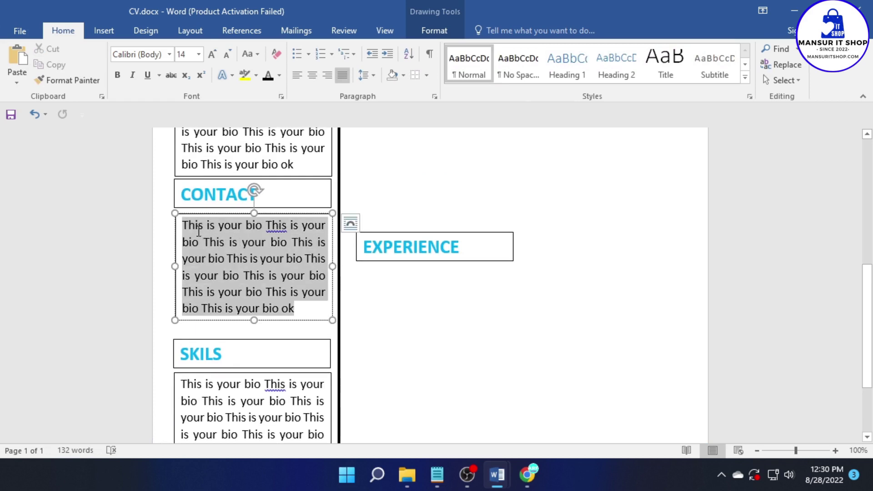
{"action": "key", "text": "BackSpace"}
Empty the SKILS box of its placeholder text and drag its bottom edge up to shorten it.
{"action": "scroll", "coordinate": [259, 261], "scroll_direction": "down", "scroll_amount": 2}
{"action": "scroll", "coordinate": [273, 296], "scroll_direction": "down", "scroll_amount": 1}
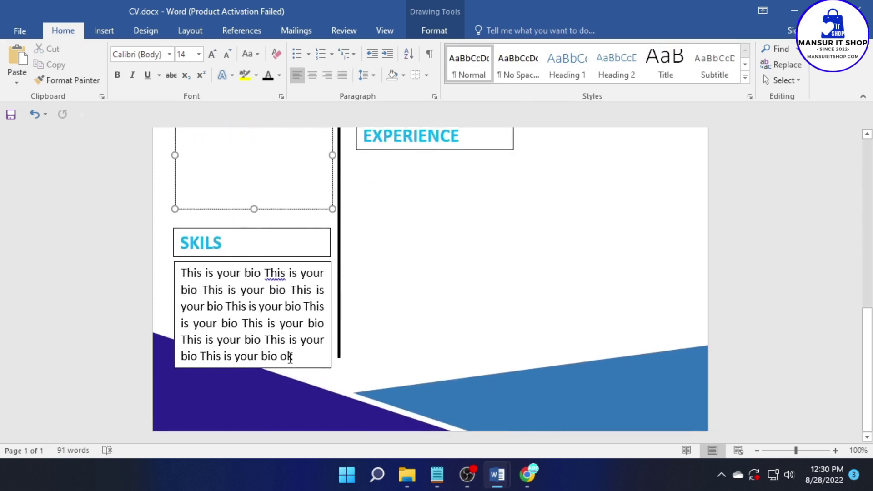
{"action": "left_click", "coordinate": [297, 356]}
{"action": "mouse_move", "coordinate": [297, 356]}
{"action": "left_mouse_down"}
{"action": "mouse_move", "coordinate": [206, 272]}
{"action": "mouse_move", "coordinate": [181, 273]}
{"action": "left_mouse_up"}
{"action": "key", "text": "BackSpace"}
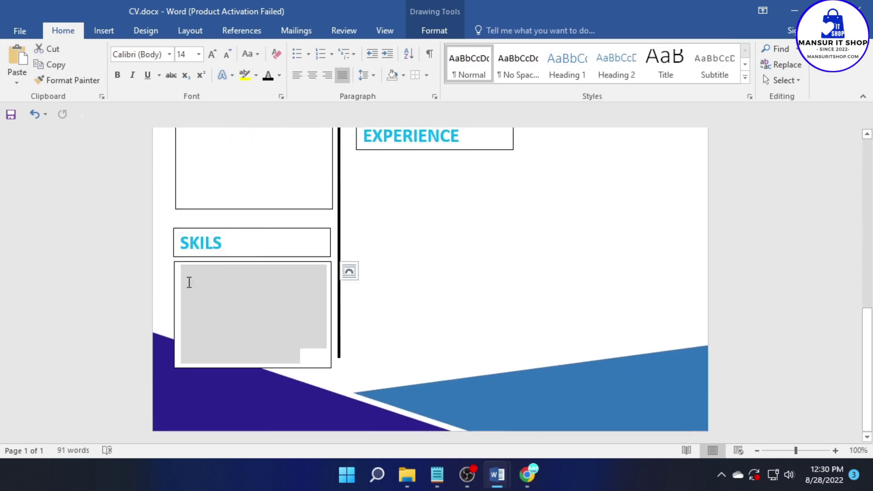
{"action": "left_click_drag", "start_coordinate": [250, 366], "coordinate": [255, 337]}
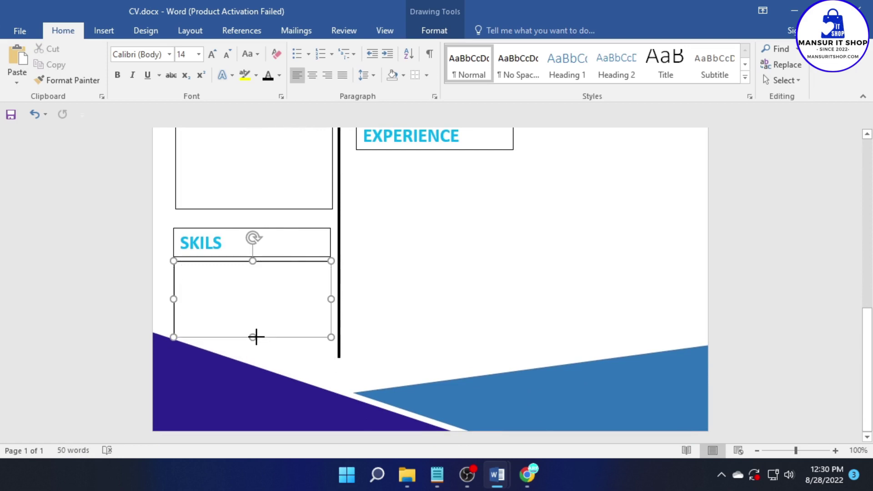
{"action": "left_click", "coordinate": [348, 270]}
Check the layout by placing the caret in the bio box, then in the empty CONTACT box.
{"action": "scroll", "coordinate": [413, 289], "scroll_direction": "up", "scroll_amount": 6}
{"action": "scroll", "coordinate": [412, 288], "scroll_direction": "up", "scroll_amount": 2}
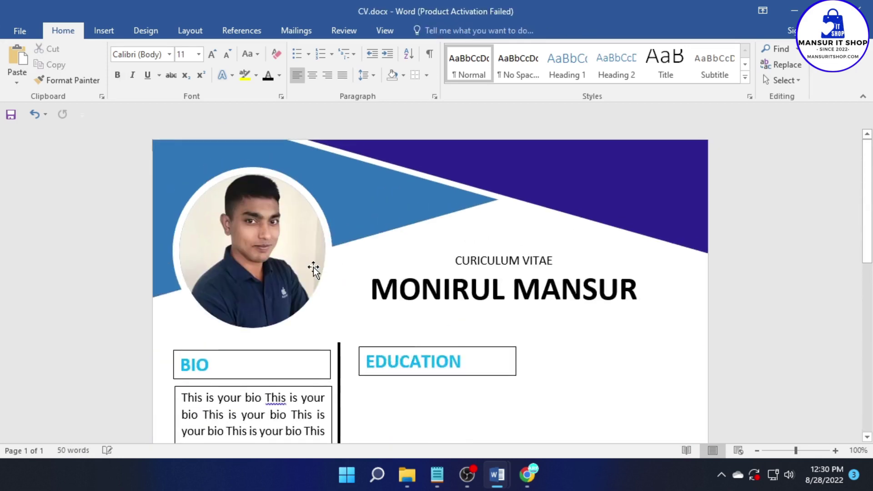
{"action": "scroll", "coordinate": [273, 295], "scroll_direction": "down", "scroll_amount": 2}
{"action": "left_click", "coordinate": [237, 297]}
{"action": "scroll", "coordinate": [241, 296], "scroll_direction": "down", "scroll_amount": 3}
{"action": "scroll", "coordinate": [227, 302], "scroll_direction": "down", "scroll_amount": 1}
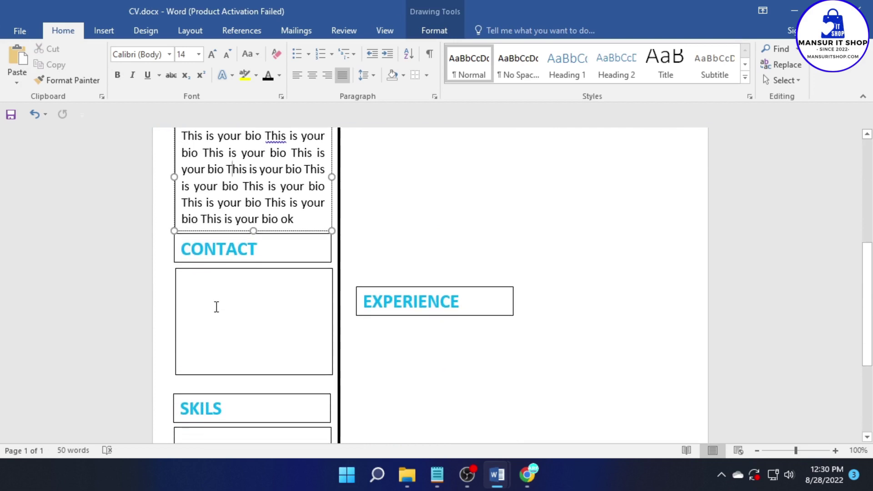
{"action": "left_click", "coordinate": [213, 304]}
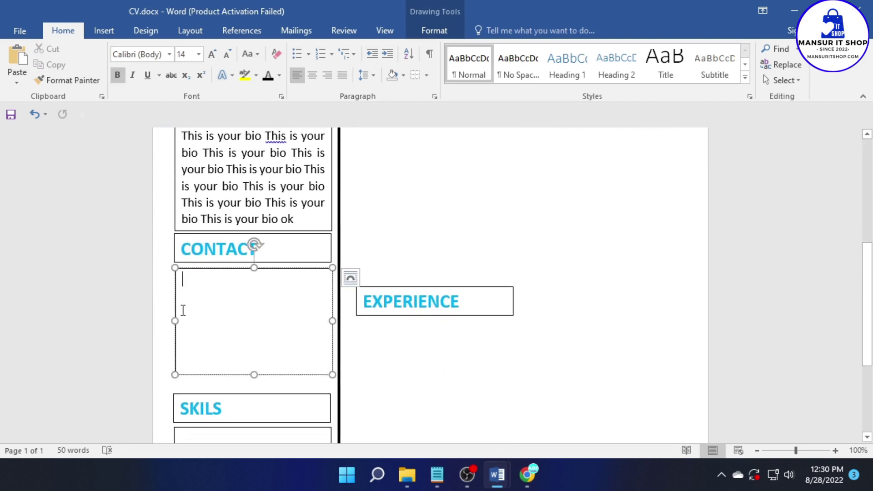
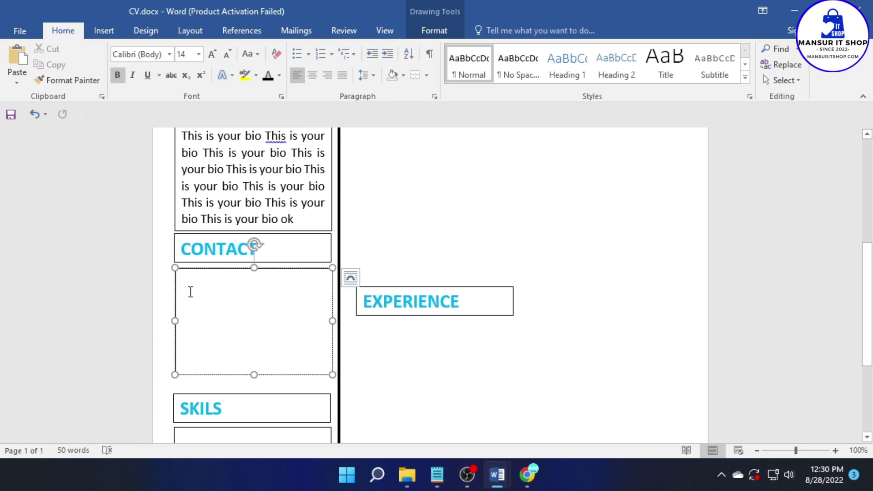
Delete the empty lines inside the box under the CONTACT heading.
{"action": "left_click", "coordinate": [105, 33]}
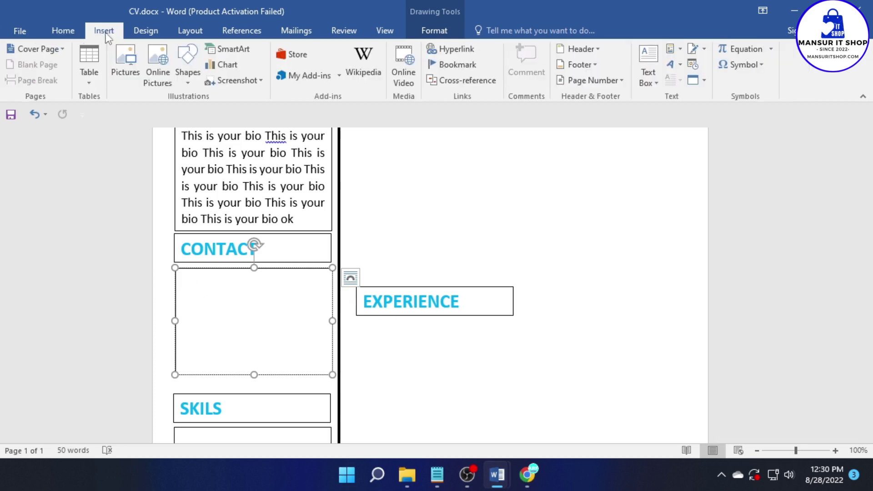
{"action": "left_click_drag", "start_coordinate": [193, 307], "coordinate": [190, 351]}
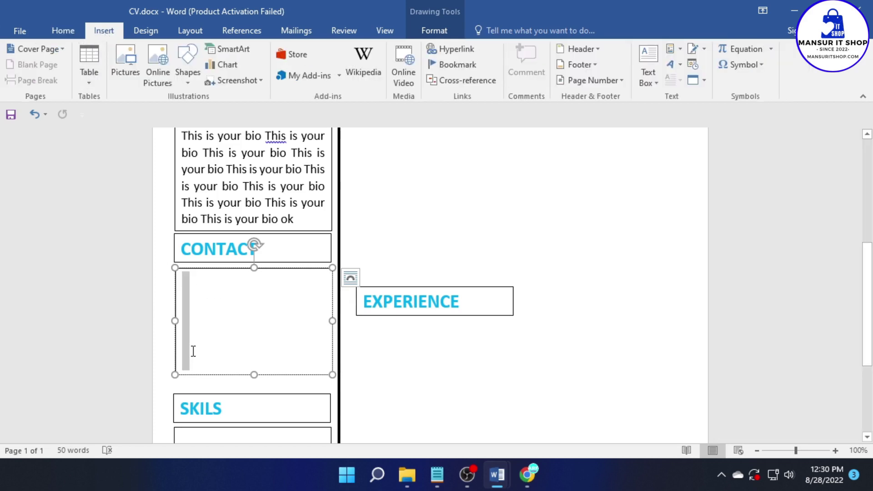
{"action": "key", "text": "BackSpace"}
{"action": "left_click_drag", "start_coordinate": [184, 282], "coordinate": [206, 350]}
{"action": "key", "text": "BackSpace"}
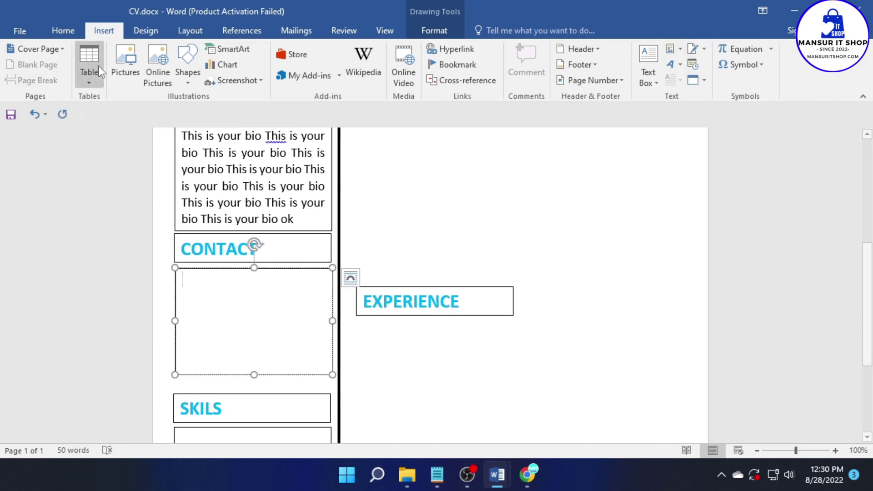
Insert a one-column, four-row table in the contact box and stretch it to fill the box.
{"action": "left_click", "coordinate": [97, 61]}
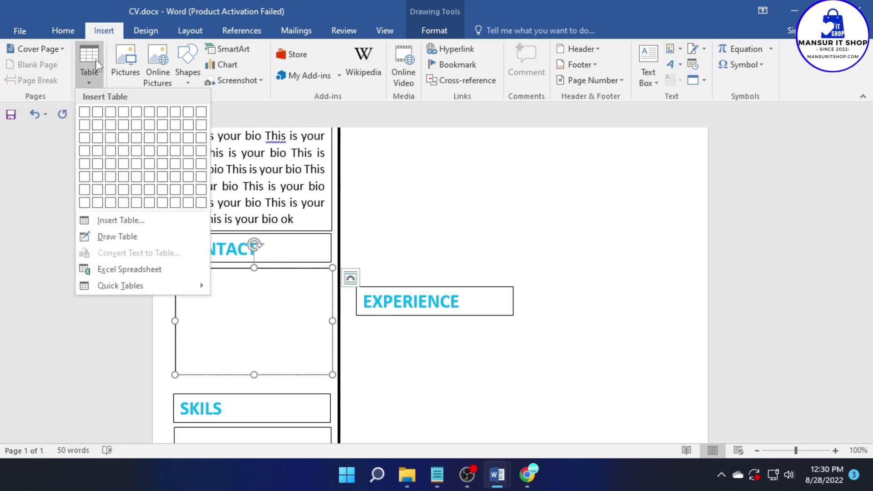
{"action": "left_click", "coordinate": [84, 151]}
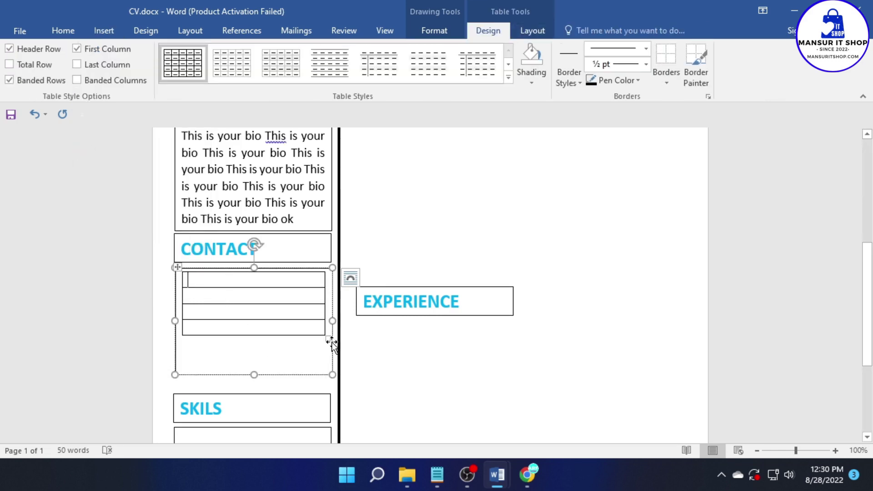
{"action": "left_click_drag", "start_coordinate": [327, 337], "coordinate": [330, 374]}
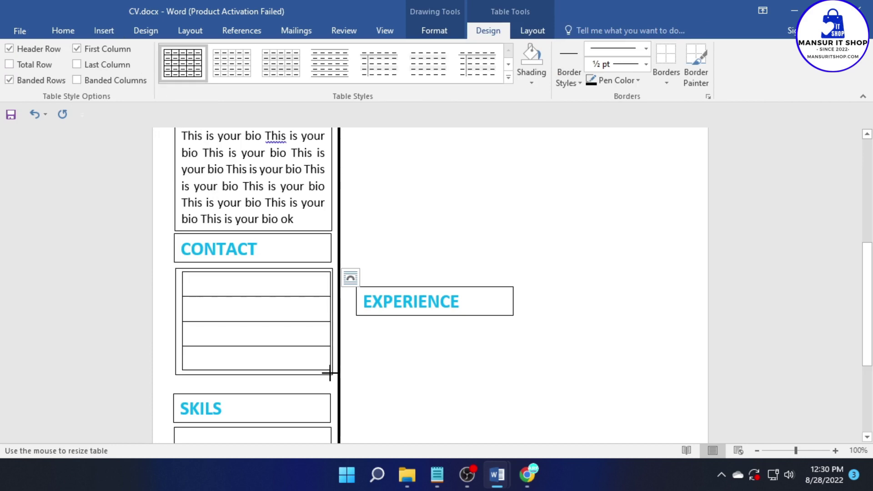
{"action": "left_click_drag", "start_coordinate": [330, 374], "coordinate": [328, 368]}
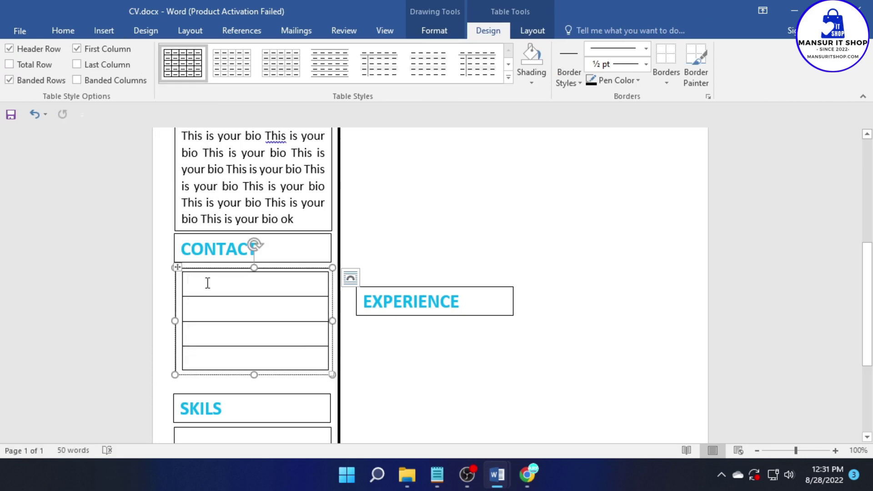
{"action": "left_click", "coordinate": [63, 30]}
Draw a vertical divider through all four rows of the contact table, then restore down Word.
{"action": "left_click", "coordinate": [103, 31]}
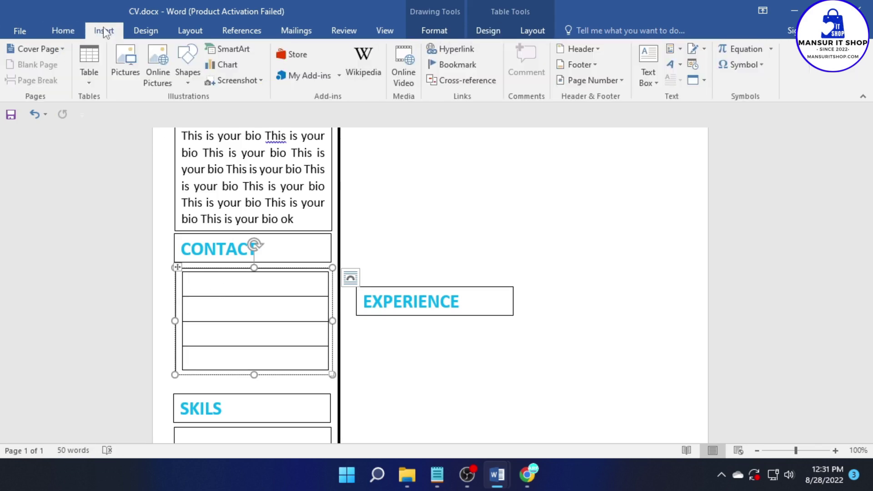
{"action": "left_click", "coordinate": [89, 75]}
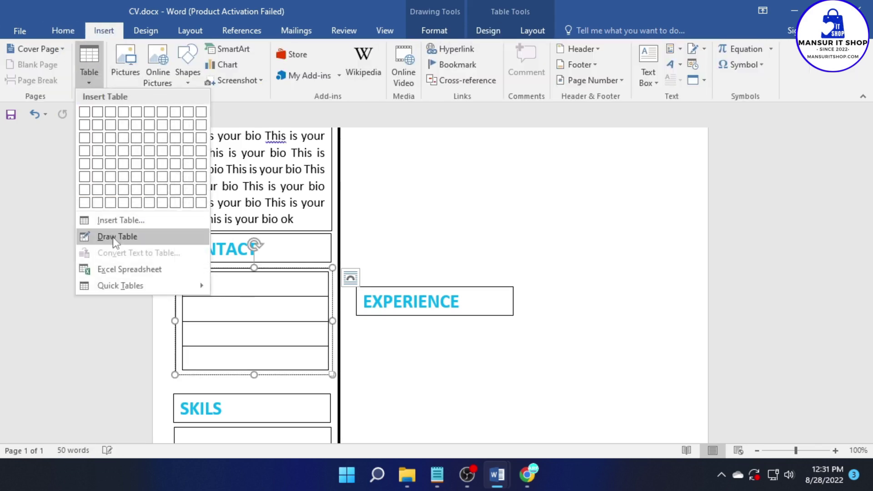
{"action": "left_click", "coordinate": [113, 235]}
{"action": "left_click_drag", "start_coordinate": [207, 275], "coordinate": [206, 366]}
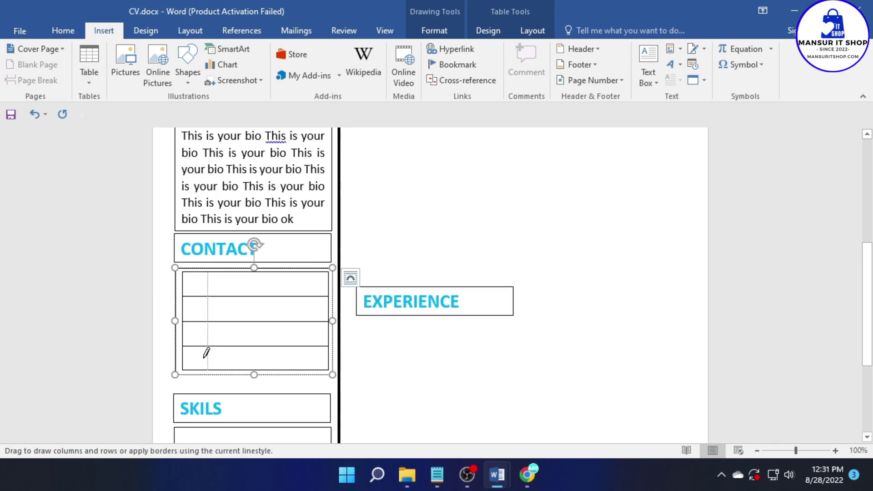
{"action": "key", "text": "Escape"}
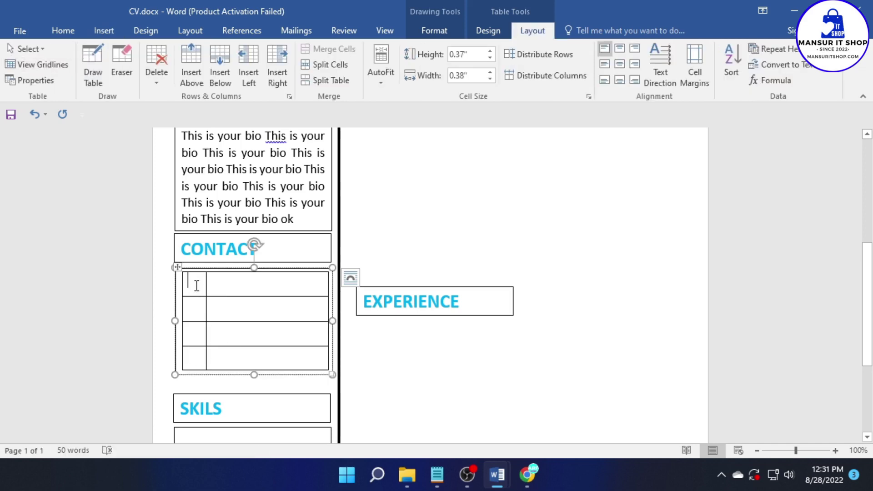
{"action": "double_click", "coordinate": [602, 1]}
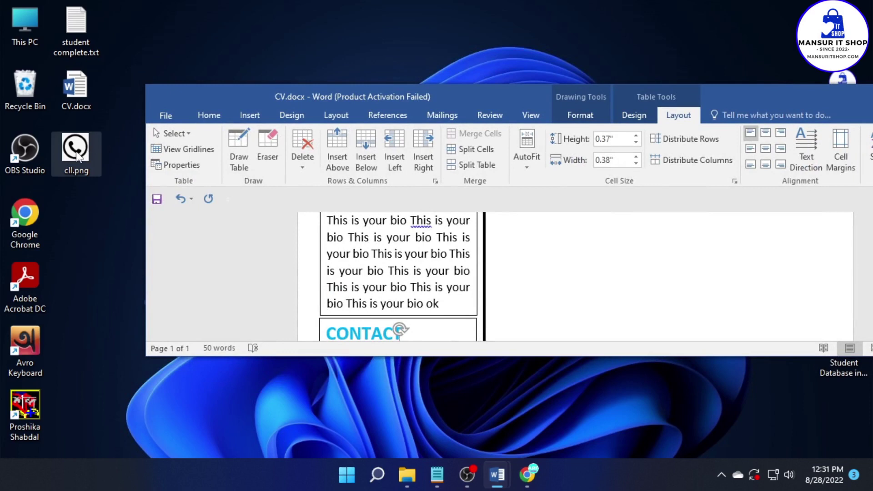
Drop the cll.png phone icon into the table's top-left cell and shrink it to fit.
{"action": "left_click_drag", "start_coordinate": [78, 157], "coordinate": [370, 278]}
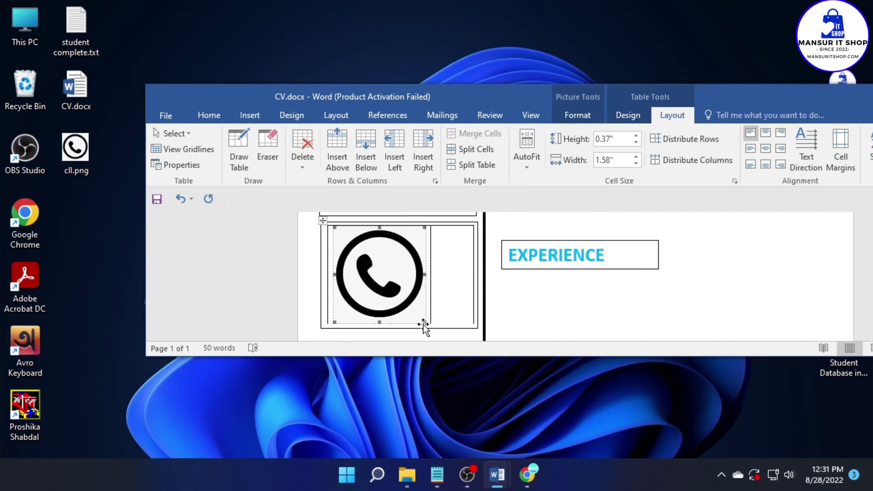
{"action": "left_click_drag", "start_coordinate": [352, 243], "coordinate": [358, 245]}
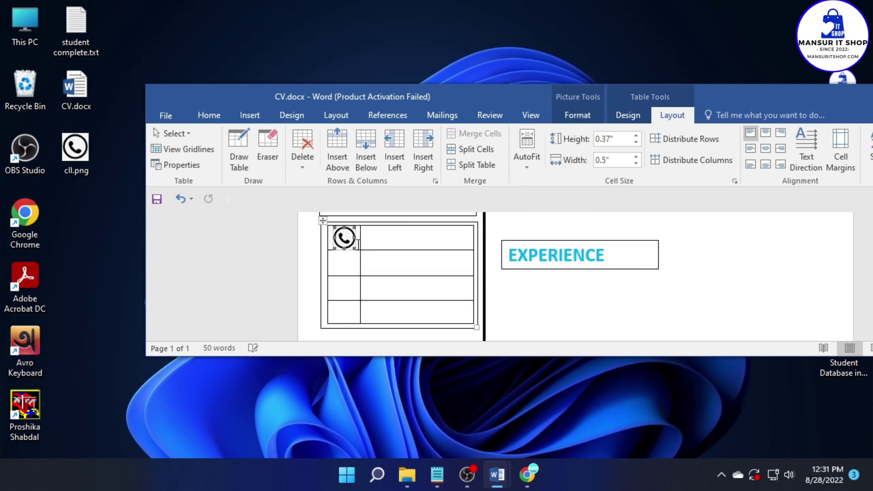
{"action": "left_click", "coordinate": [352, 261]}
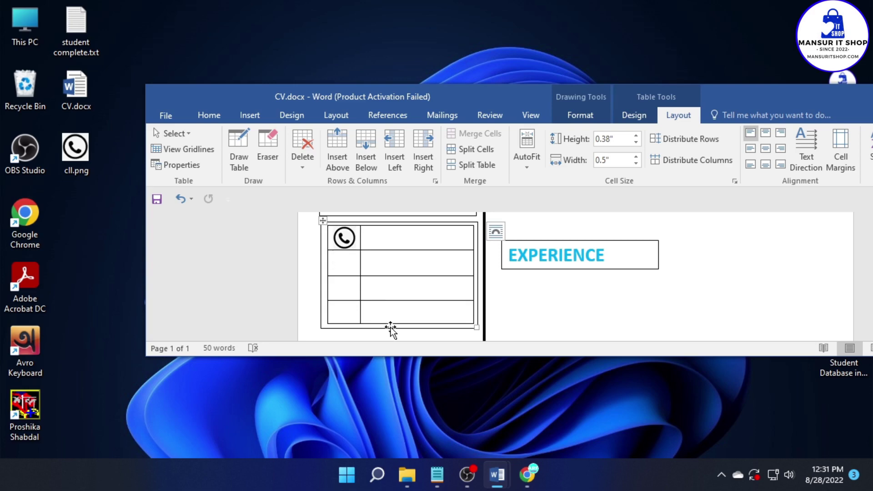
Search Chrome images for 'mail' and save an icon to the desktop as mail.png.
{"action": "left_click", "coordinate": [526, 474]}
{"action": "scroll", "coordinate": [100, 98], "scroll_direction": "up", "scroll_amount": 1}
{"action": "type", "text": "mail png"}
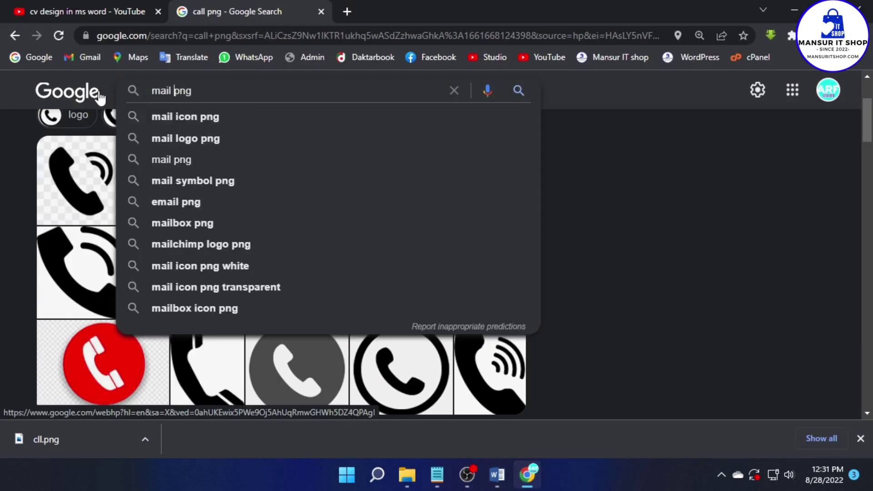
{"action": "key", "text": "Return"}
{"action": "right_click", "coordinate": [314, 318]}
{"action": "left_click", "coordinate": [358, 234]}
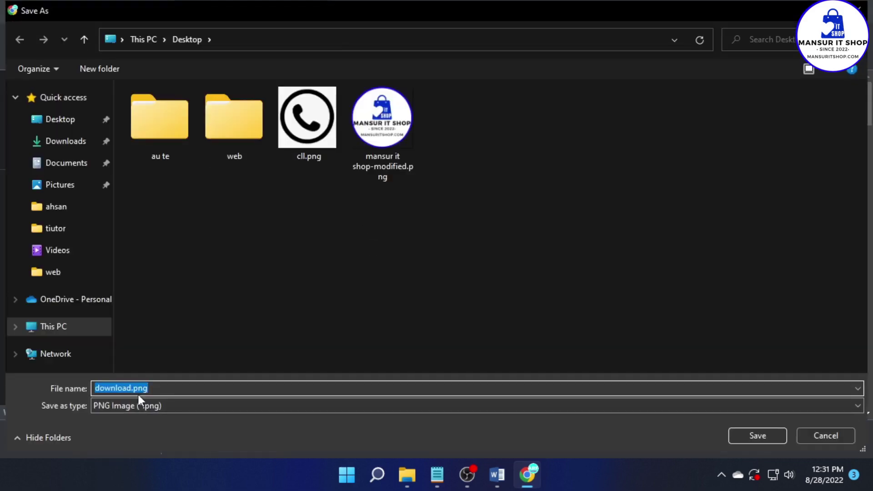
{"action": "type", "text": "mail"}
{"action": "key", "text": "Return"}
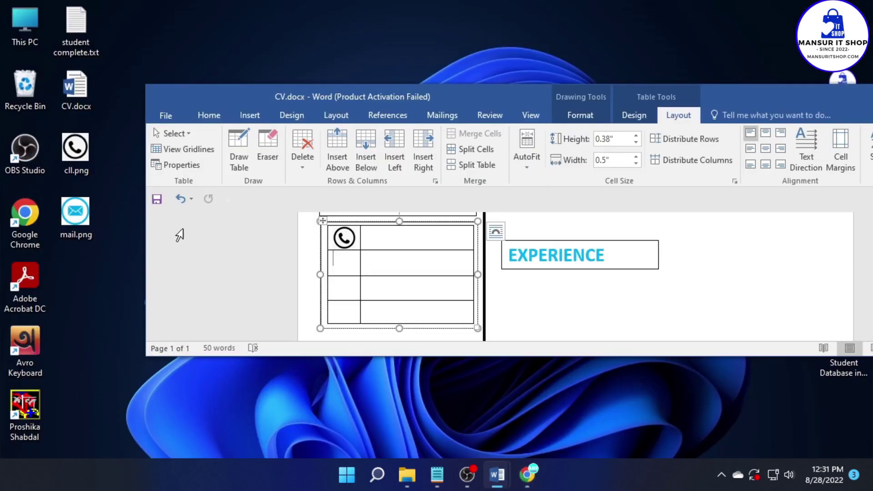
Drop mail.png into the second row's left cell and shrink the envelope to fit.
{"action": "left_click_drag", "start_coordinate": [75, 211], "coordinate": [346, 269]}
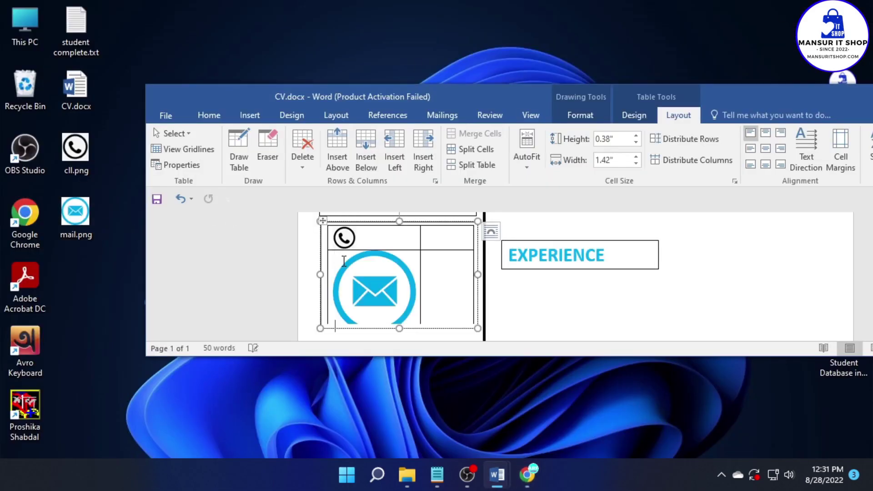
{"action": "left_click", "coordinate": [389, 292]}
{"action": "scroll", "coordinate": [399, 291], "scroll_direction": "down", "scroll_amount": 1}
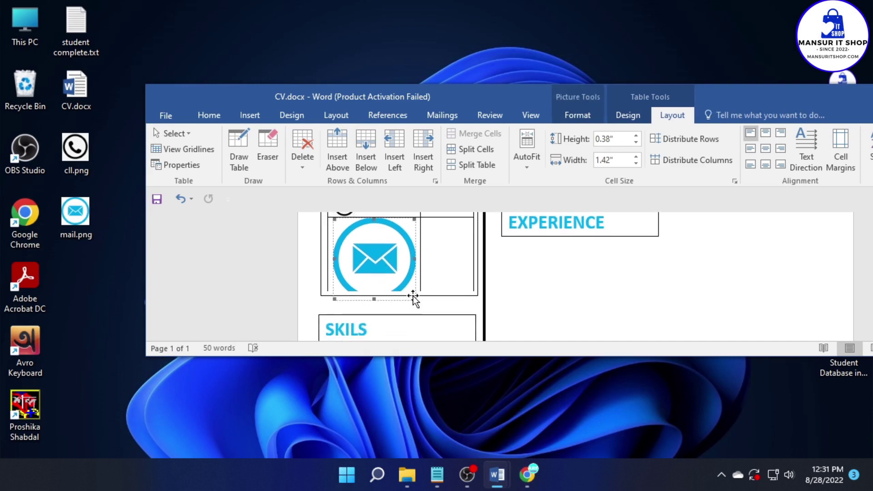
{"action": "left_click_drag", "start_coordinate": [412, 298], "coordinate": [360, 246]}
{"action": "scroll", "coordinate": [375, 257], "scroll_direction": "up", "scroll_amount": 1}
{"action": "left_click", "coordinate": [348, 293]}
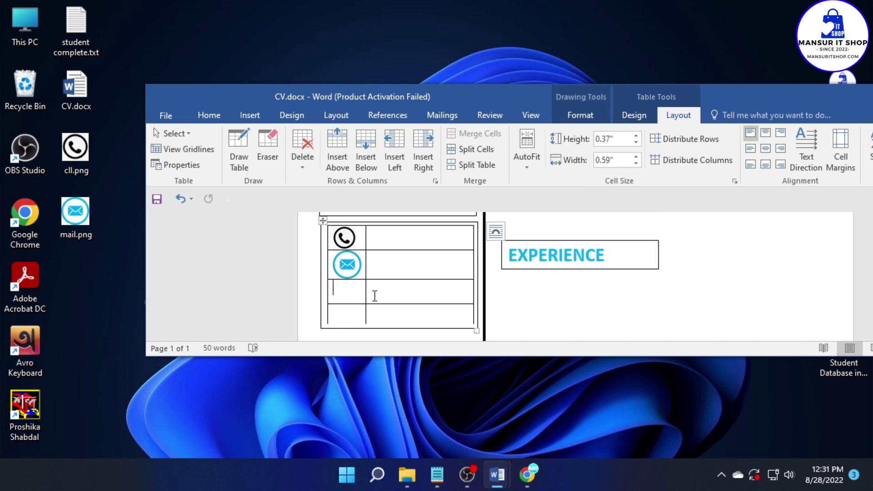
{"action": "left_click", "coordinate": [351, 269]}
{"action": "left_click", "coordinate": [338, 267]}
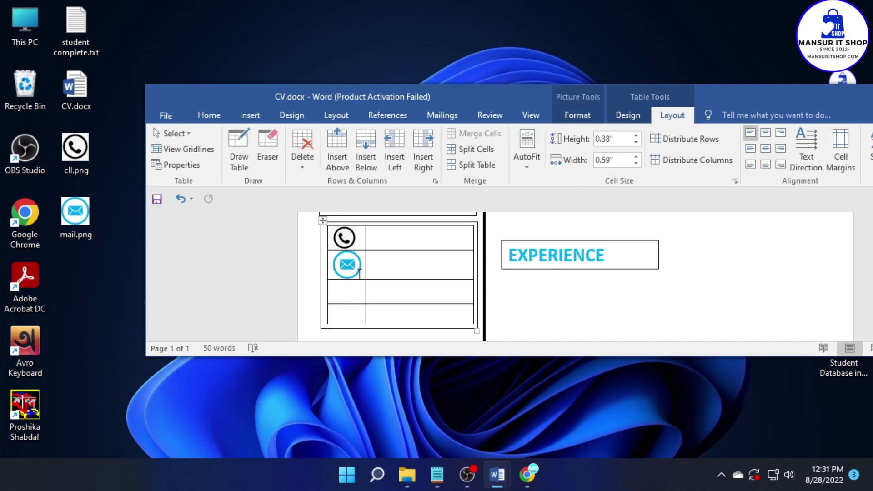
{"action": "left_click", "coordinate": [347, 263]}
Search images for 'whatsapp logo' and save one to the desktop as wts.png.
{"action": "left_click", "coordinate": [347, 285]}
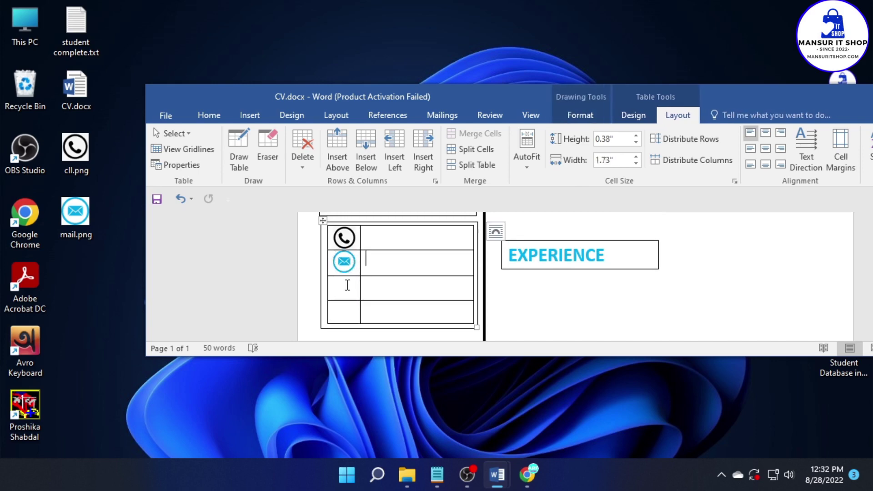
{"action": "key", "text": "alt+Tab"}
{"action": "double_click", "coordinate": [164, 106]}
{"action": "type", "text": "what"}
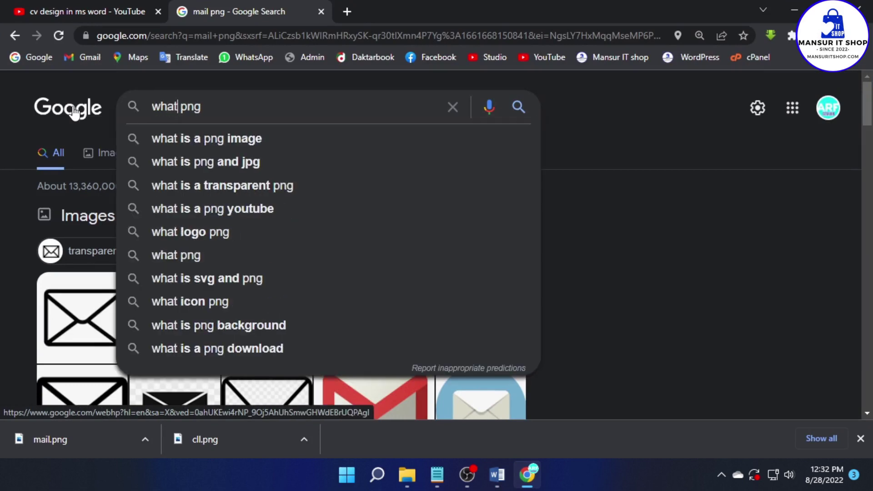
{"action": "type", "text": "sapp logo"}
{"action": "key", "text": "Return"}
{"action": "scroll", "coordinate": [427, 244], "scroll_direction": "down", "scroll_amount": 4}
{"action": "right_click", "coordinate": [428, 243]}
{"action": "left_click", "coordinate": [472, 279]}
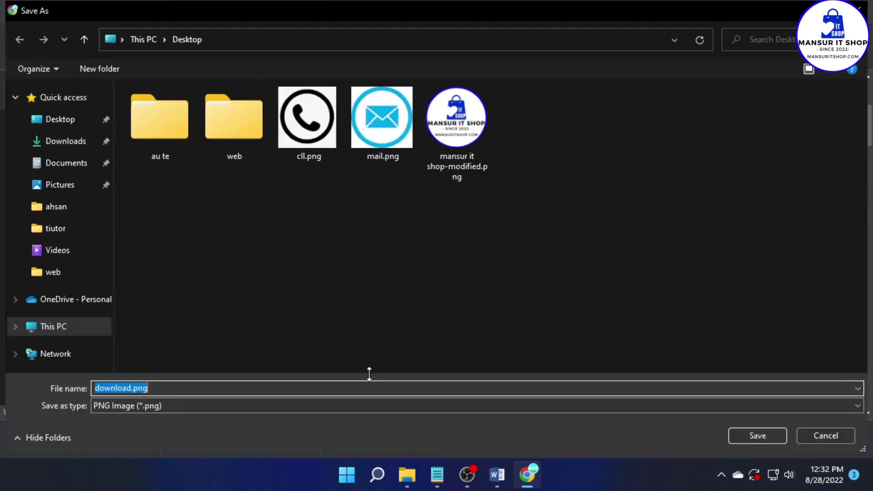
{"action": "type", "text": "wts"}
{"action": "key", "text": "Return"}
Drop the WhatsApp logo into the third row's left cell of the contact table.
{"action": "left_click", "coordinate": [527, 474]}
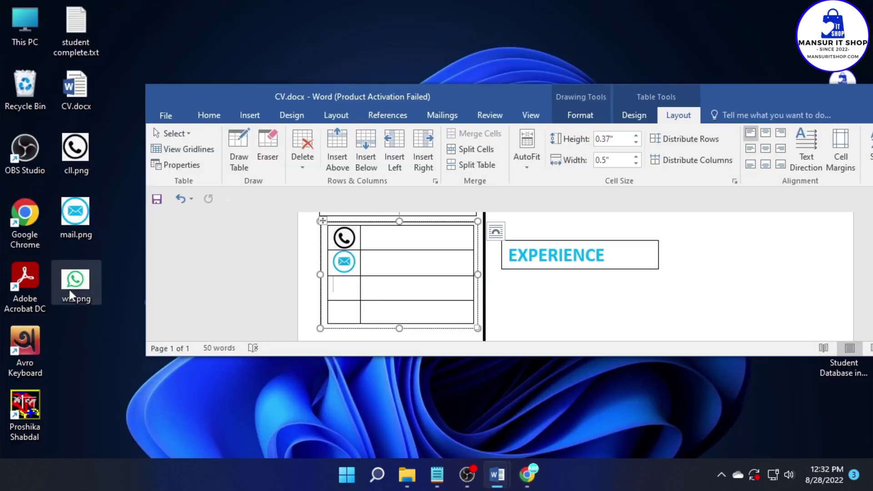
{"action": "left_click_drag", "start_coordinate": [70, 290], "coordinate": [343, 287]}
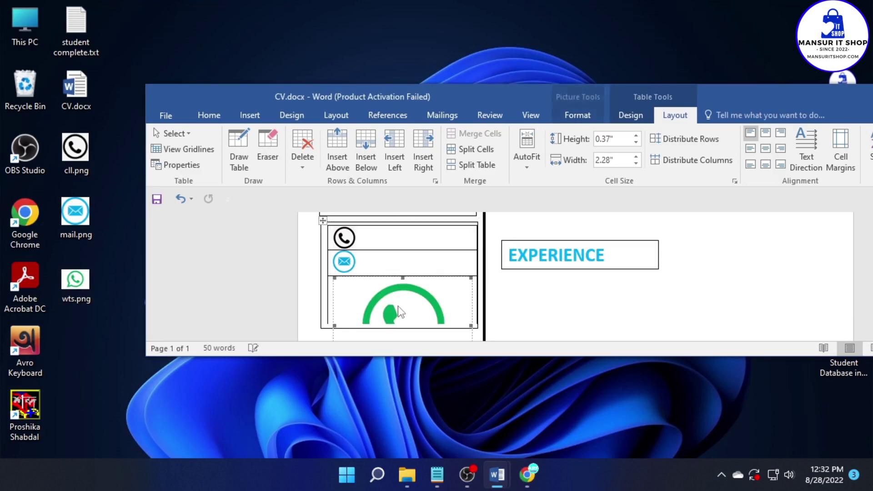
{"action": "scroll", "coordinate": [413, 306], "scroll_direction": "down", "scroll_amount": 2}
{"action": "left_click_drag", "start_coordinate": [468, 273], "coordinate": [409, 229]}
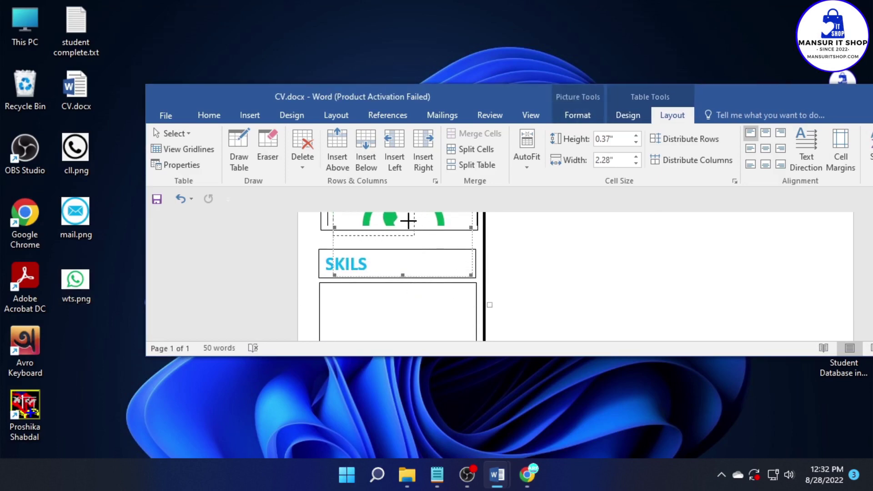
{"action": "scroll", "coordinate": [450, 271], "scroll_direction": "up", "scroll_amount": 2}
Resize the Word window and shrink the WhatsApp icon to match the other contact icons.
{"action": "double_click", "coordinate": [479, 94]}
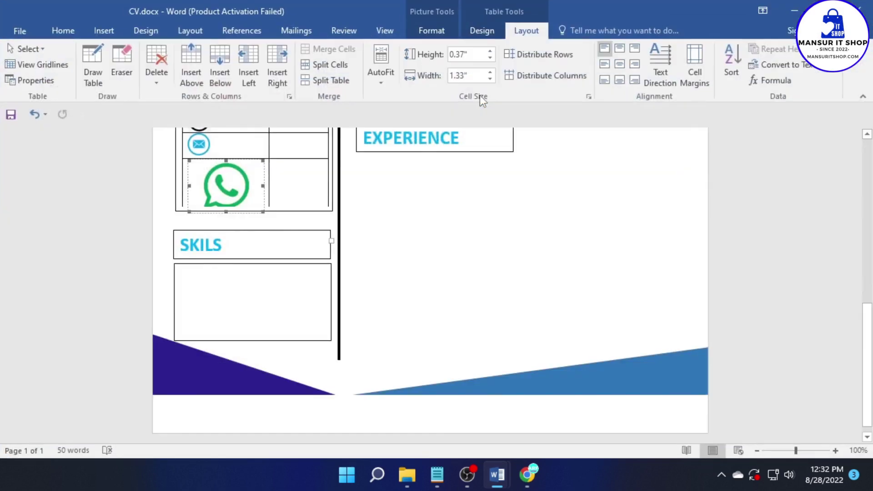
{"action": "double_click", "coordinate": [416, 11]}
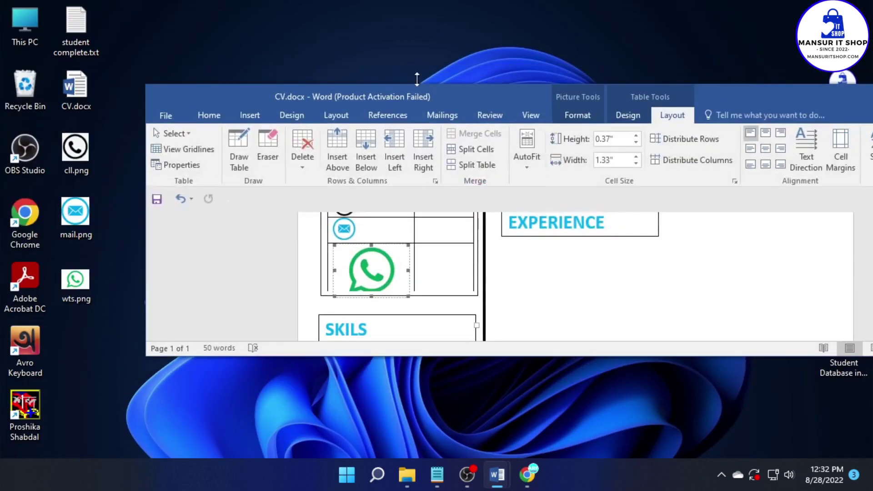
{"action": "left_click_drag", "start_coordinate": [142, 85], "coordinate": [210, 10]}
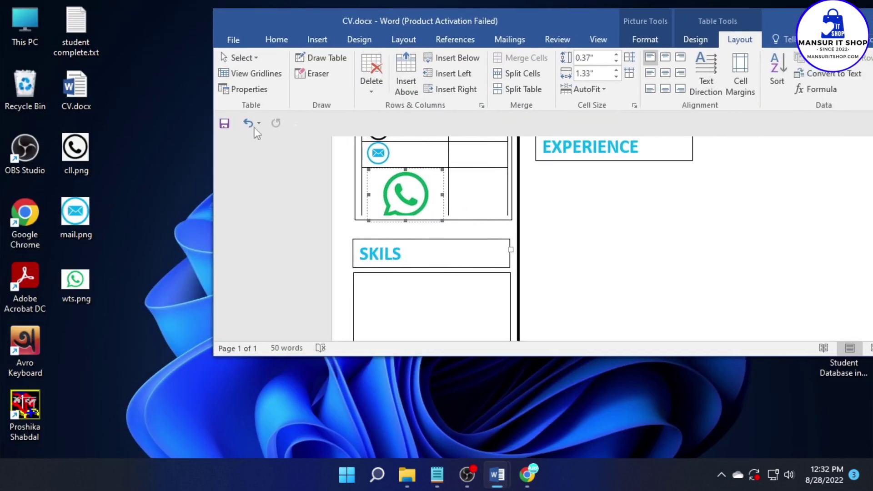
{"action": "left_click_drag", "start_coordinate": [216, 359], "coordinate": [132, 433]}
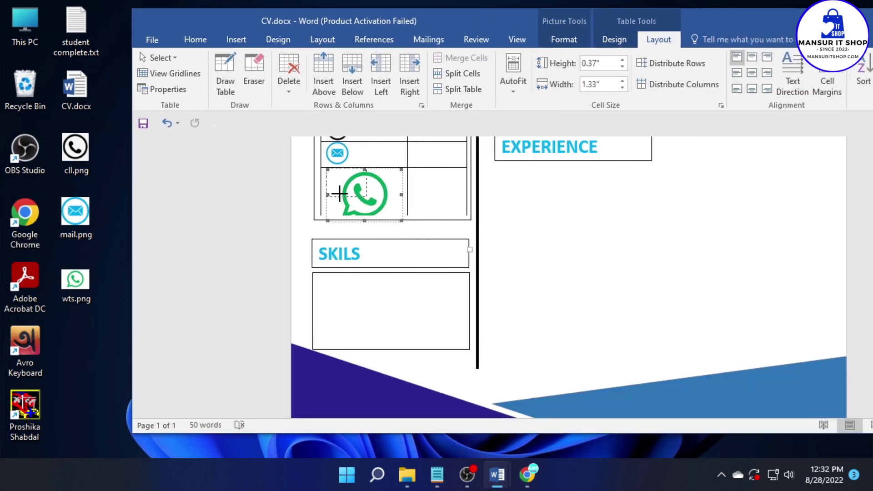
{"action": "mouse_move", "coordinate": [339, 193]}
{"action": "left_mouse_down"}
{"action": "mouse_move", "coordinate": [336, 181]}
{"action": "mouse_move", "coordinate": [362, 194]}
{"action": "mouse_move", "coordinate": [354, 180]}
{"action": "mouse_move", "coordinate": [340, 182]}
{"action": "left_mouse_up"}
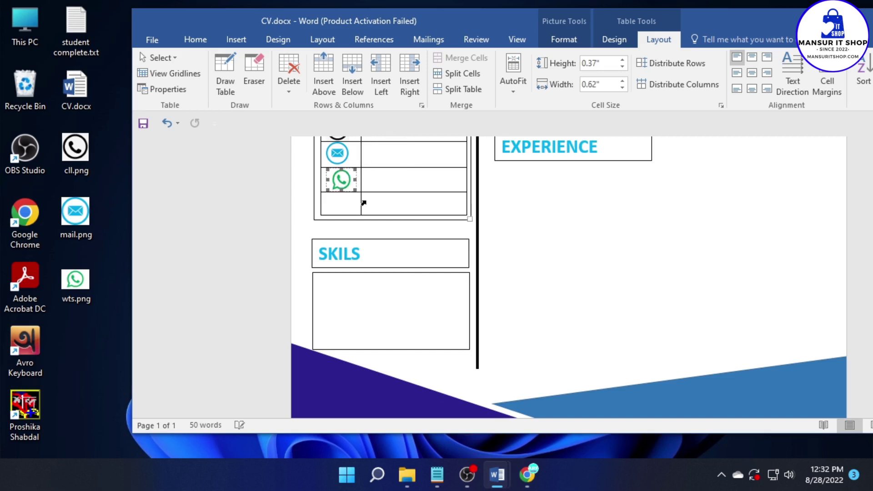
{"action": "left_click", "coordinate": [338, 203]}
{"action": "scroll", "coordinate": [397, 206], "scroll_direction": "up", "scroll_amount": 2}
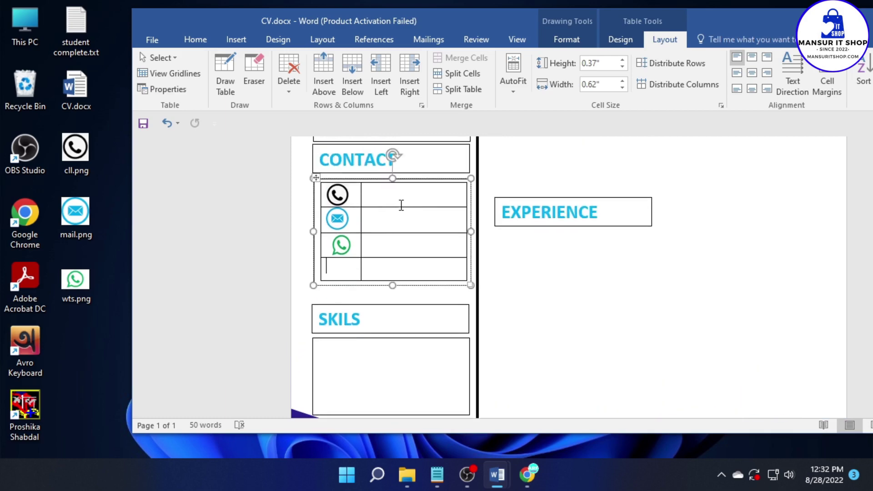
{"action": "left_click", "coordinate": [340, 220]}
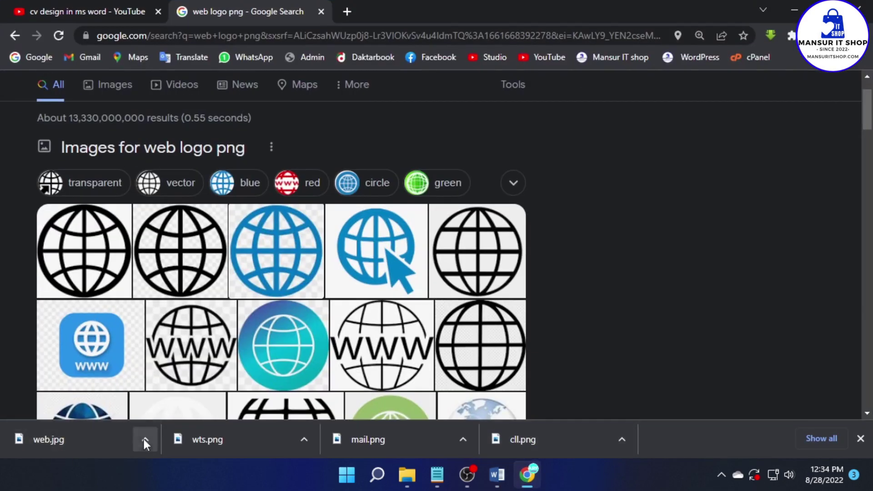
Drag web.jpg from File Explorer into the fourth row's left cell and shrink the globe to icon size.
{"action": "left_click", "coordinate": [140, 441]}
{"action": "left_click", "coordinate": [182, 395]}
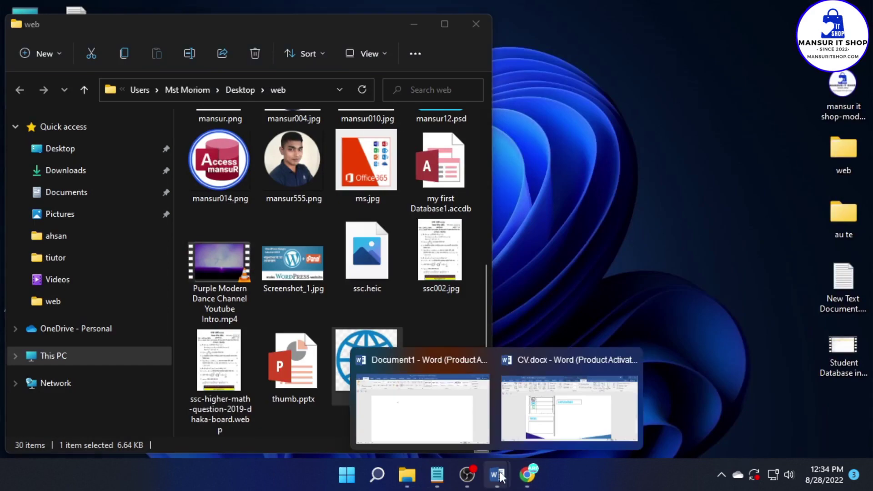
{"action": "left_click", "coordinate": [587, 454]}
{"action": "mouse_move", "coordinate": [406, 475]}
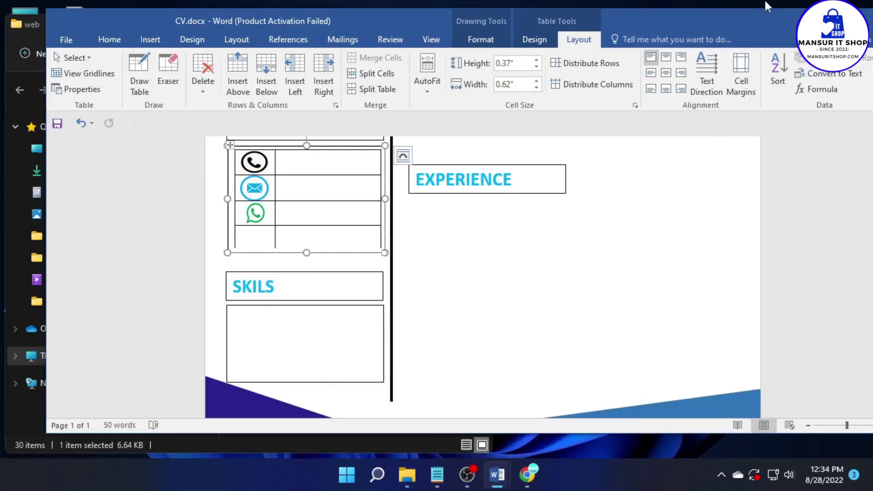
{"action": "left_click", "coordinate": [477, 400]}
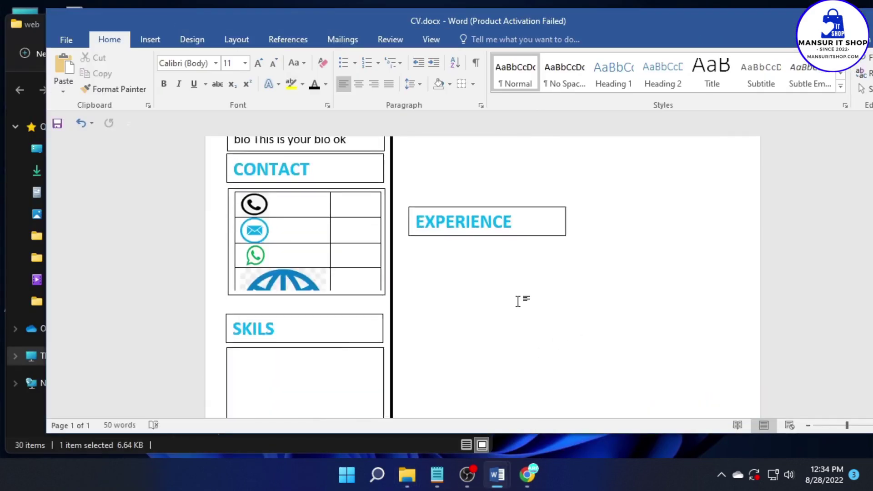
{"action": "left_click_drag", "start_coordinate": [580, 323], "coordinate": [279, 233]}
{"action": "left_click", "coordinate": [323, 310]}
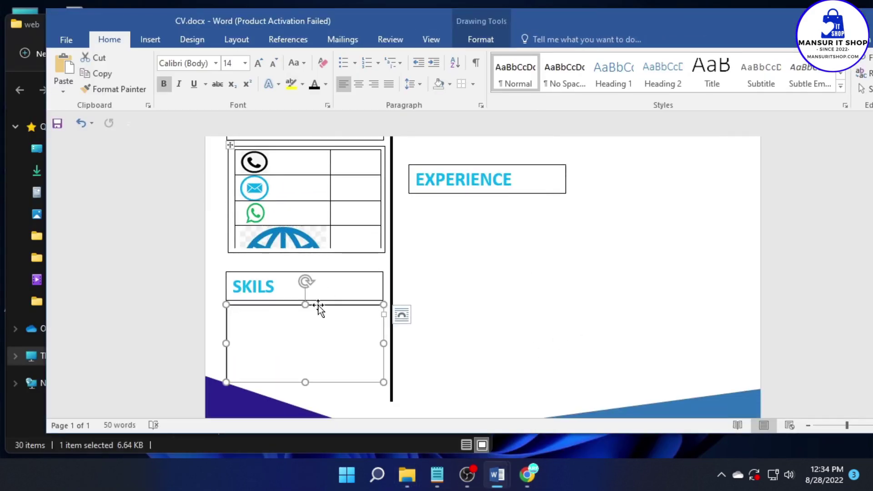
{"action": "left_click", "coordinate": [319, 312]}
{"action": "left_click_drag", "start_coordinate": [323, 308], "coordinate": [274, 244]}
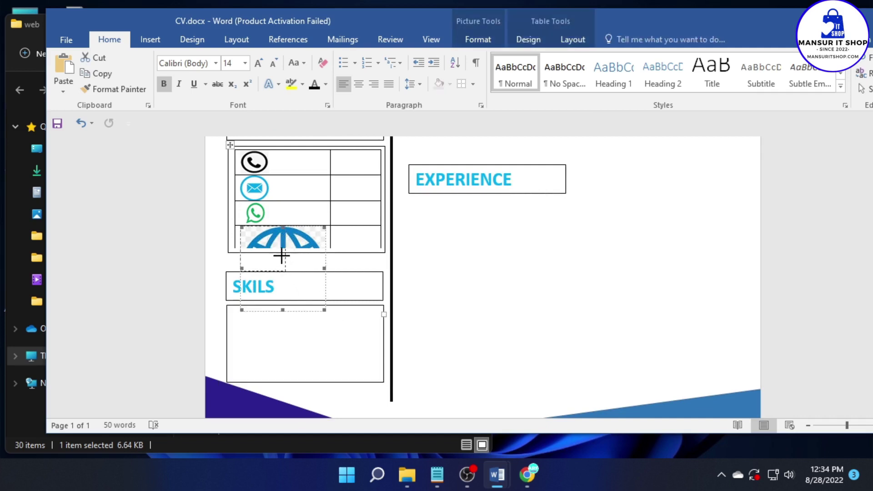
{"action": "left_click", "coordinate": [305, 239]}
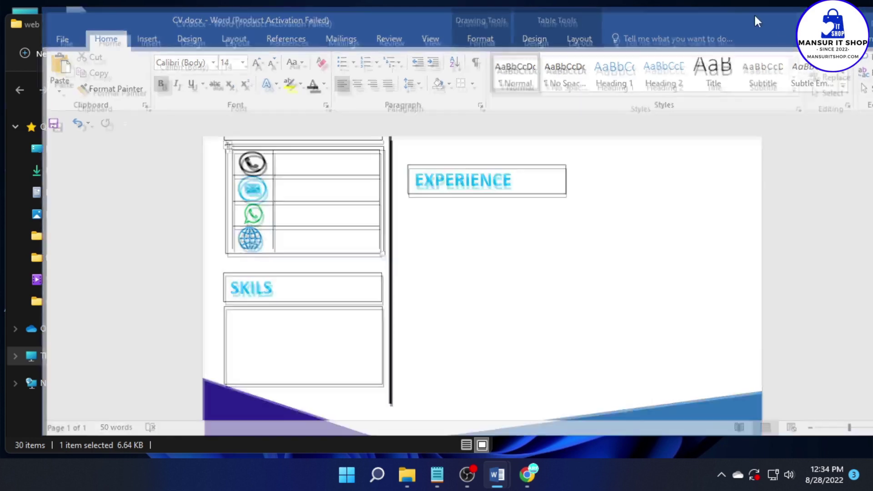
{"action": "double_click", "coordinate": [753, 13]}
{"action": "scroll", "coordinate": [438, 275], "scroll_direction": "up", "scroll_amount": 3}
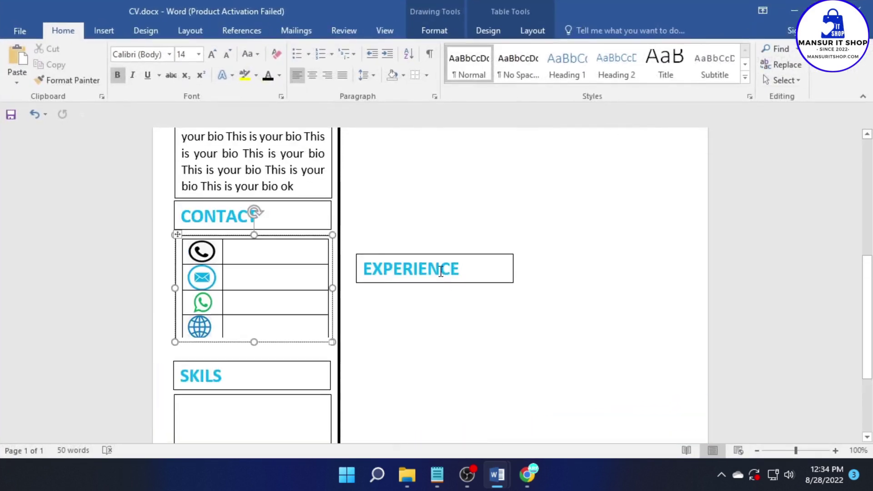
Enter the phone number, e-mail, WhatsApp number and mansuritshop.com beside the matching icons.
{"action": "left_click", "coordinate": [276, 254]}
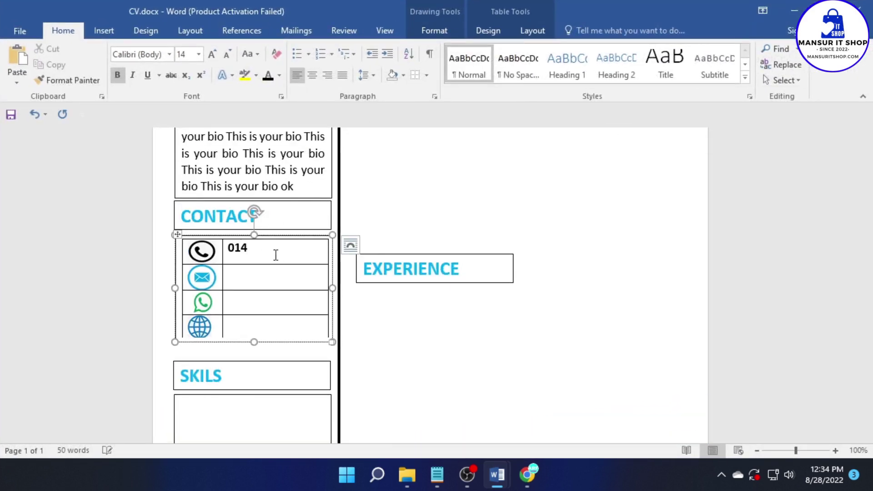
{"action": "left_click", "coordinate": [249, 298]}
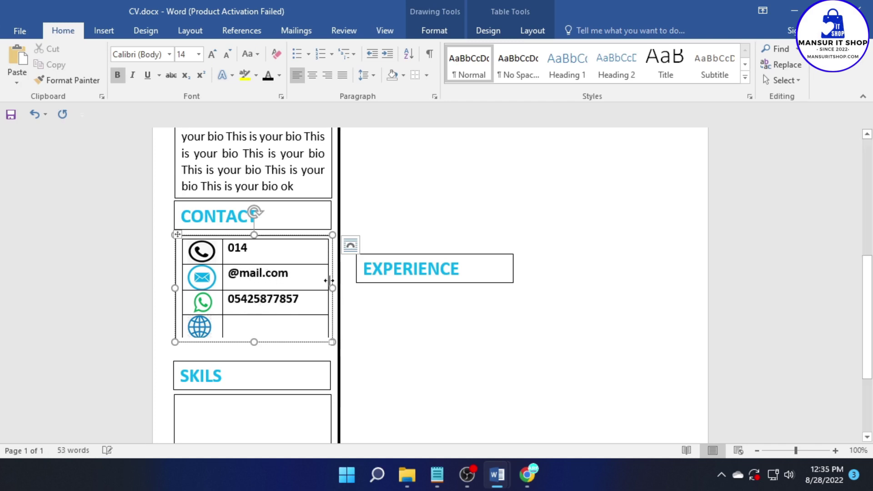
{"action": "left_click", "coordinate": [301, 257]}
{"action": "left_click", "coordinate": [253, 330]}
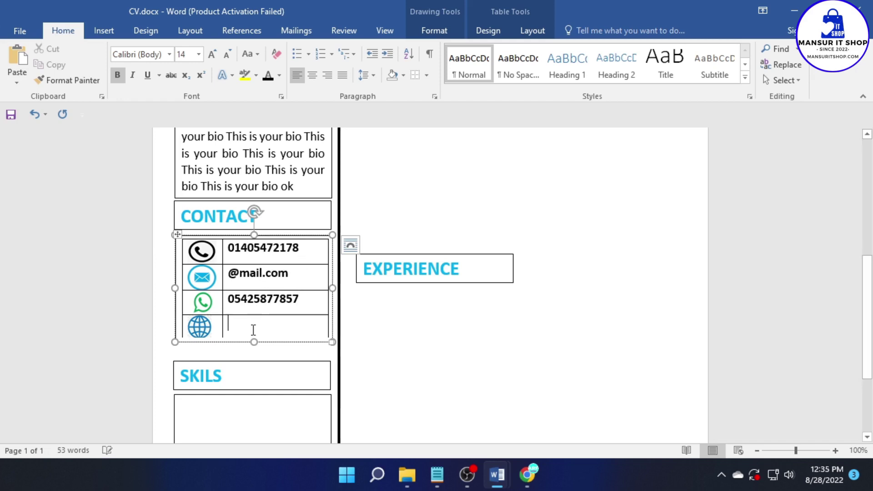
{"action": "type", "text": "mansurit"}
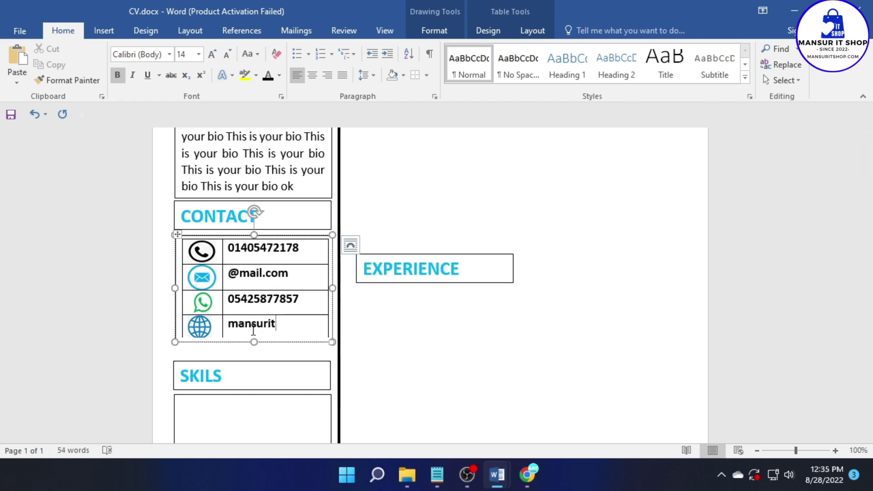
{"action": "type", "text": "m"}
{"action": "double_click", "coordinate": [254, 325]}
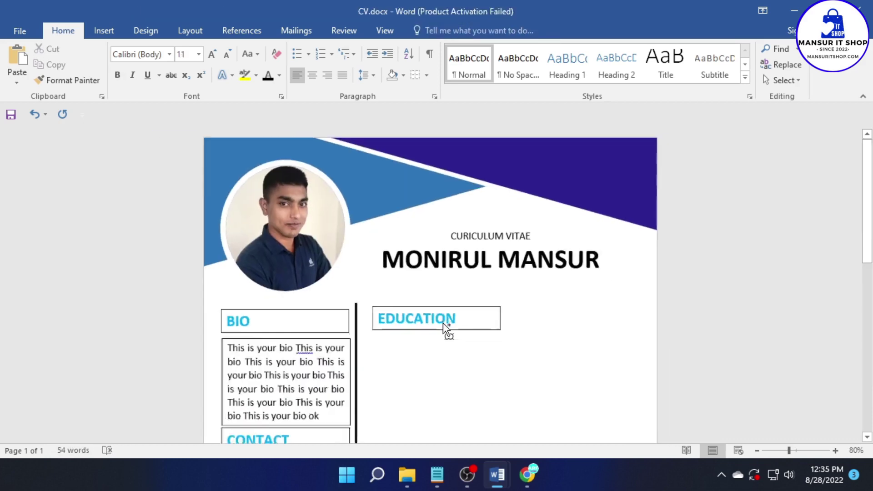
{"action": "scroll", "coordinate": [444, 327], "scroll_direction": "down", "scroll_amount": 5}
{"action": "scroll", "coordinate": [498, 316], "scroll_direction": "down", "scroll_amount": 3}
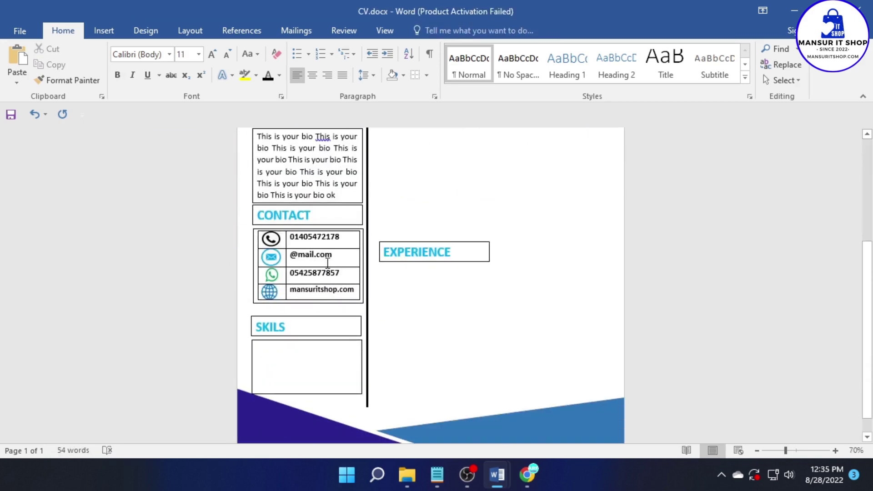
{"action": "left_click", "coordinate": [282, 355]}
Type the numbered skills list 1. MS OFFICE, 2. WordPress, 3. ICT under SKILS.
{"action": "type", "text": "1.  MS OFFICE"}
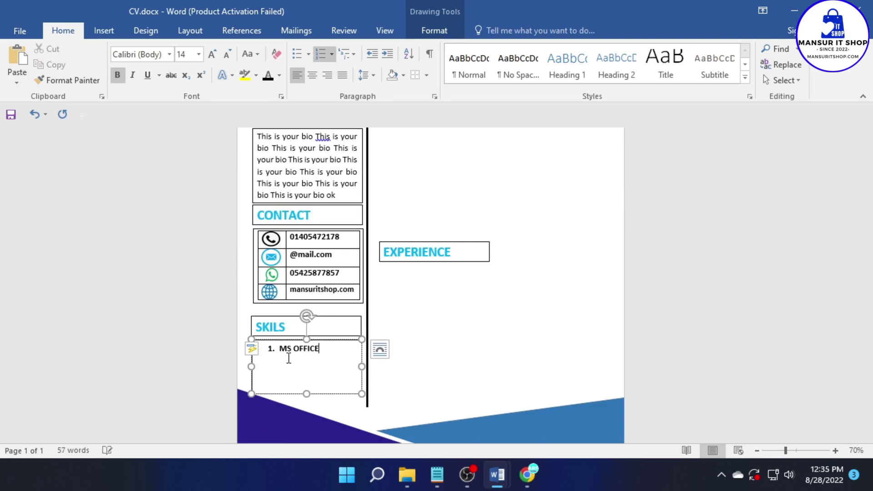
{"action": "key", "text": "Return"}
{"action": "type", "text": "WordPress"}
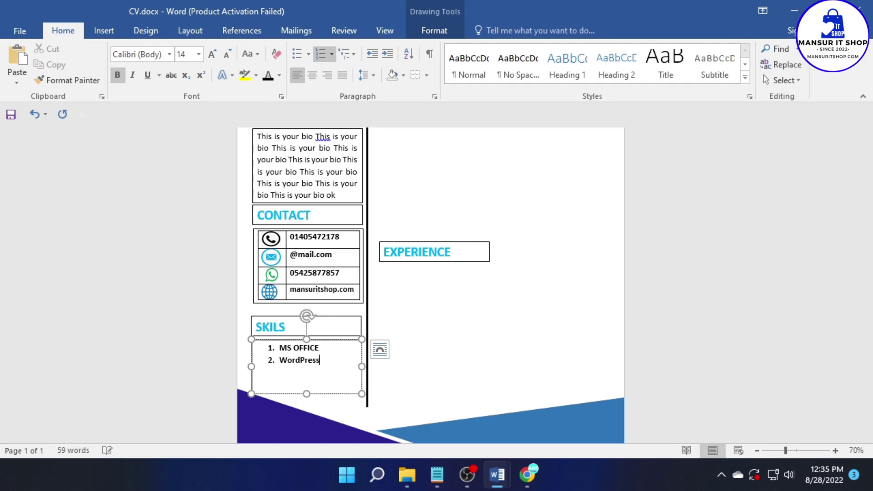
{"action": "key", "text": "Return"}
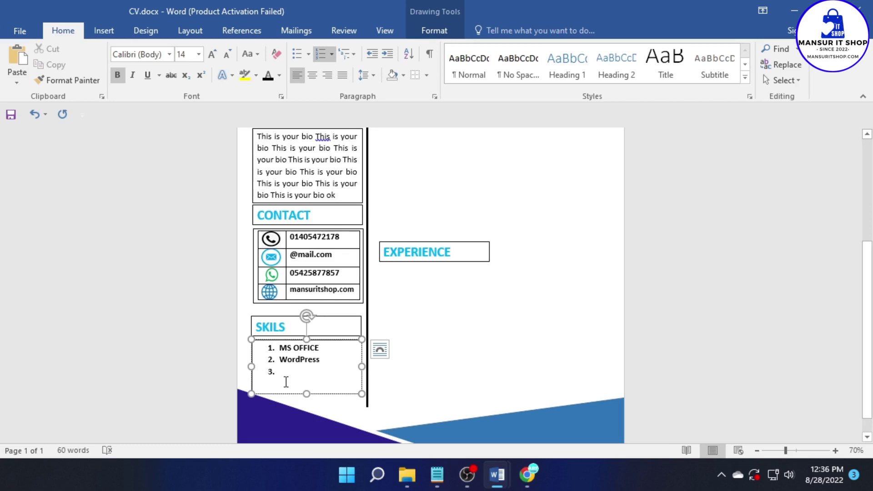
{"action": "type", "text": "ICT"}
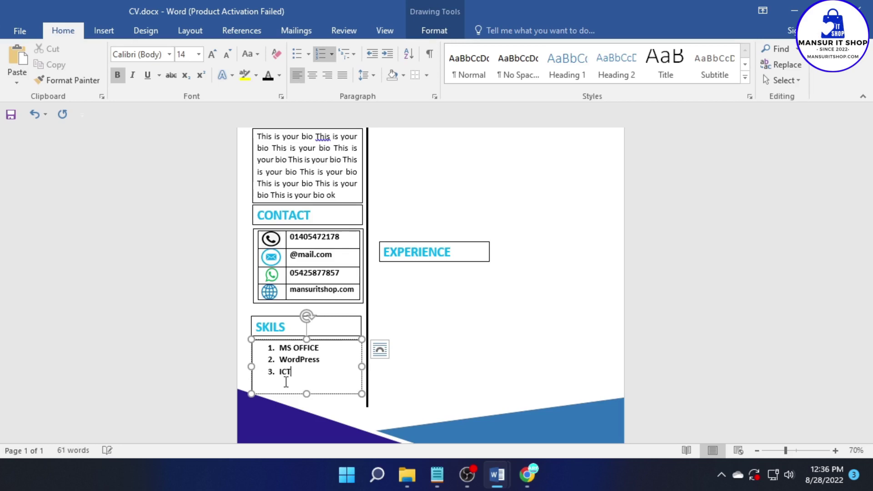
Duplicate the EDUCATION heading box just below it and enlarge the copy into a large content box.
{"action": "left_click", "coordinate": [423, 335]}
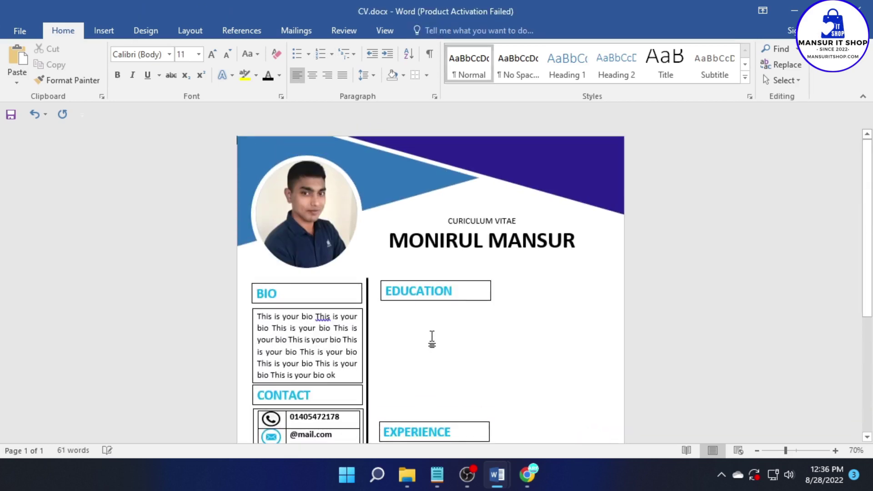
{"action": "scroll", "coordinate": [473, 337], "scroll_direction": "down", "scroll_amount": 1}
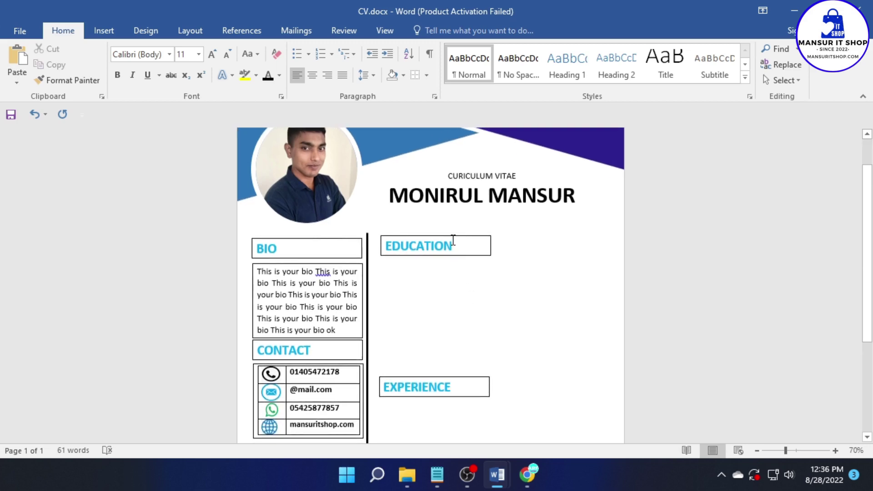
{"action": "left_click", "coordinate": [451, 238]}
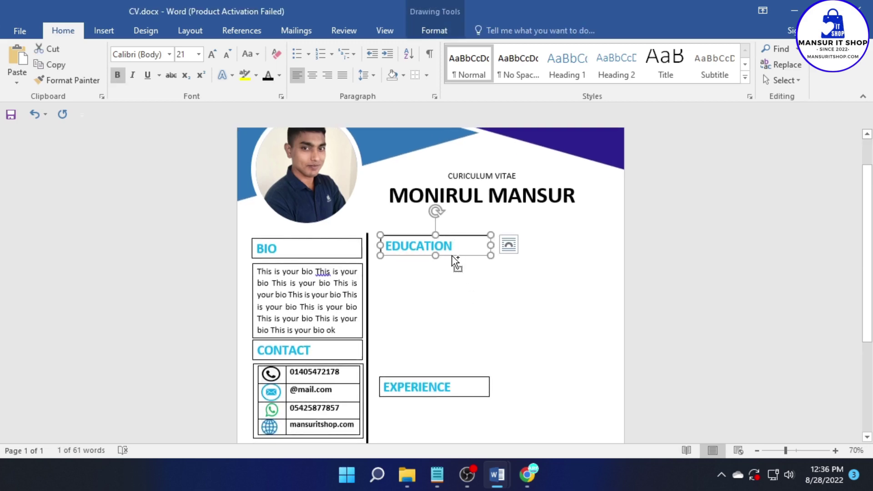
{"action": "left_click_drag", "start_coordinate": [455, 266], "coordinate": [447, 272]}
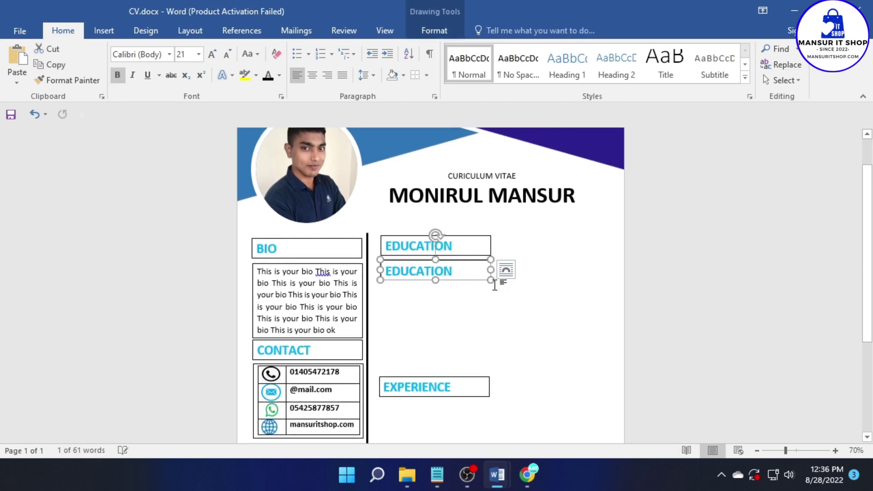
{"action": "left_click_drag", "start_coordinate": [490, 279], "coordinate": [605, 368]}
{"action": "left_click_drag", "start_coordinate": [361, 328], "coordinate": [287, 279]}
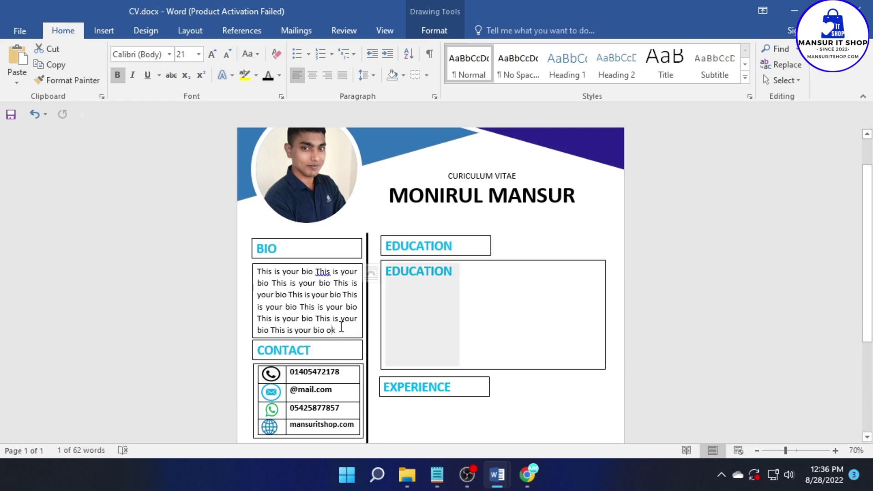
{"action": "left_click", "coordinate": [318, 274]}
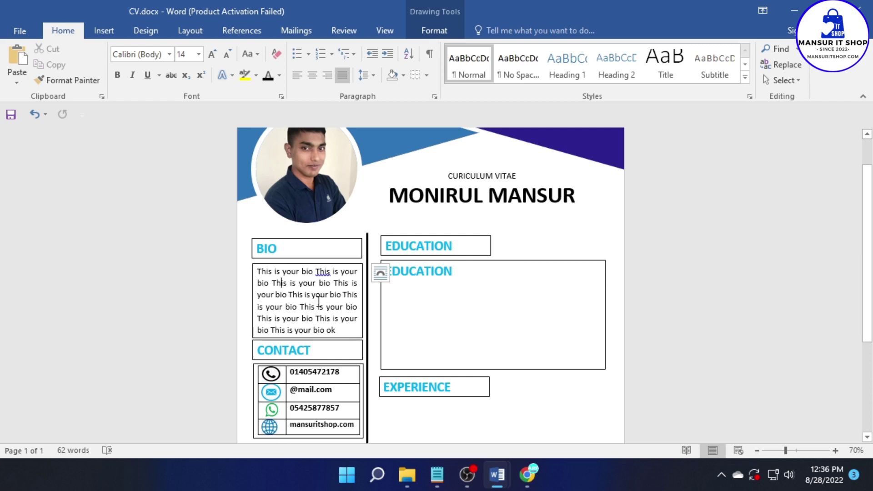
Type 'This is your Education' and copy-paste it repeatedly to fill the box.
{"action": "type", "text": "This is your Education"}
{"action": "key", "text": "ctrl+a"}
{"action": "key", "text": "ctrl+c"}
{"action": "left_click", "coordinate": [475, 269]}
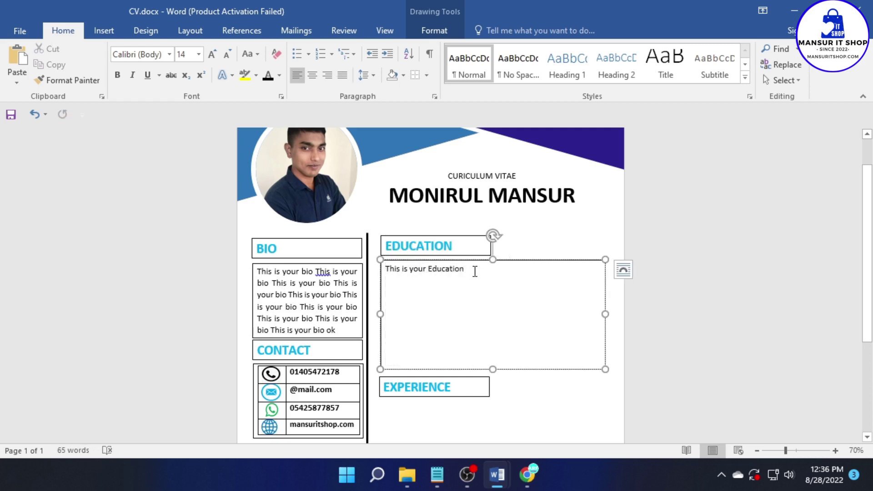
{"action": "key", "text": "ctrl+v"}
{"action": "key", "text": "ctrl+v"}
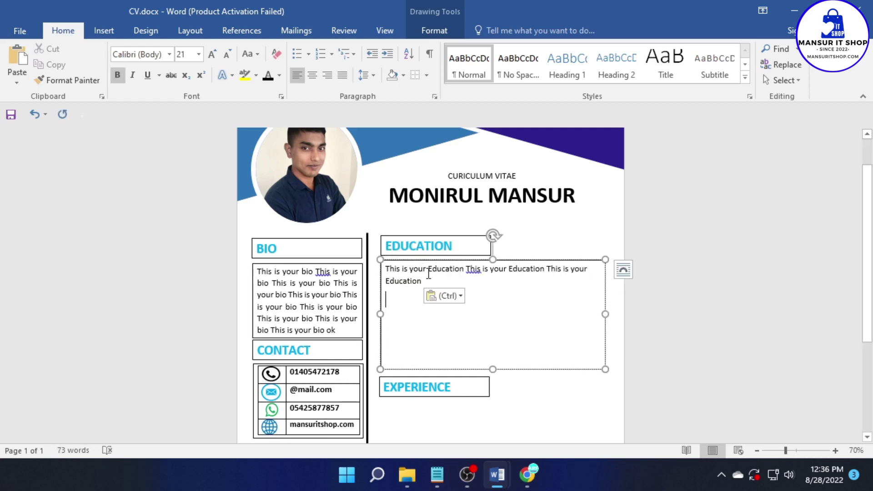
{"action": "key", "text": "ctrl+a"}
{"action": "left_click", "coordinate": [428, 281]}
{"action": "key", "text": "ctrl+v"}
{"action": "key", "text": "ctrl+v"}
{"action": "key", "text": "ctrl+a"}
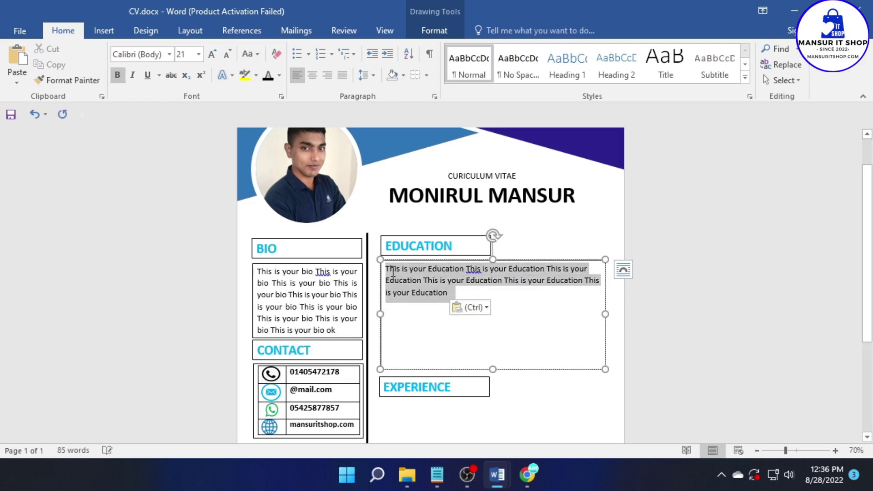
{"action": "key", "text": "ctrl+c"}
{"action": "left_click", "coordinate": [460, 291]}
{"action": "key", "text": "ctrl+v"}
{"action": "key", "text": "ctrl+a"}
Justify the repeated Education placeholder paragraph, then select the whole text box.
{"action": "scroll", "coordinate": [422, 236], "scroll_direction": "up", "scroll_amount": 5, "text": "ctrl"}
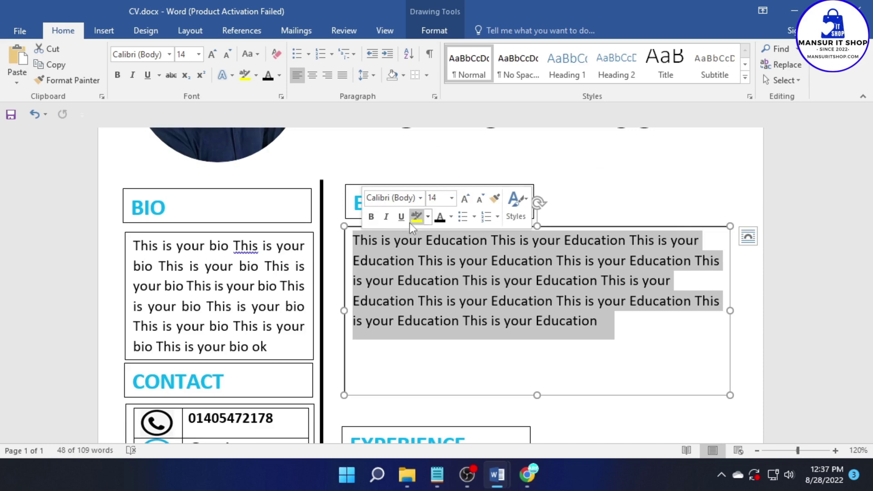
{"action": "left_click", "coordinate": [343, 75]}
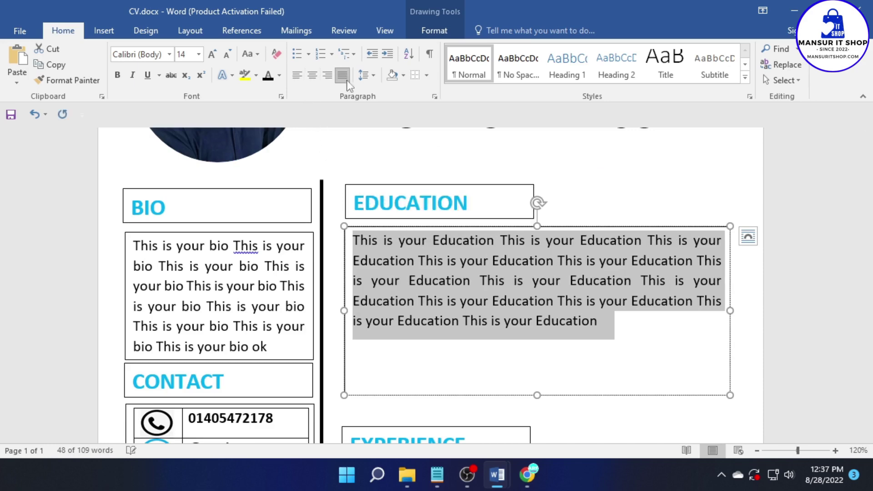
{"action": "left_click", "coordinate": [492, 261]}
{"action": "scroll", "coordinate": [529, 316], "scroll_direction": "down", "scroll_amount": 2}
{"action": "scroll", "coordinate": [421, 265], "scroll_direction": "down", "scroll_amount": 2}
{"action": "scroll", "coordinate": [421, 265], "scroll_direction": "up", "scroll_amount": 3}
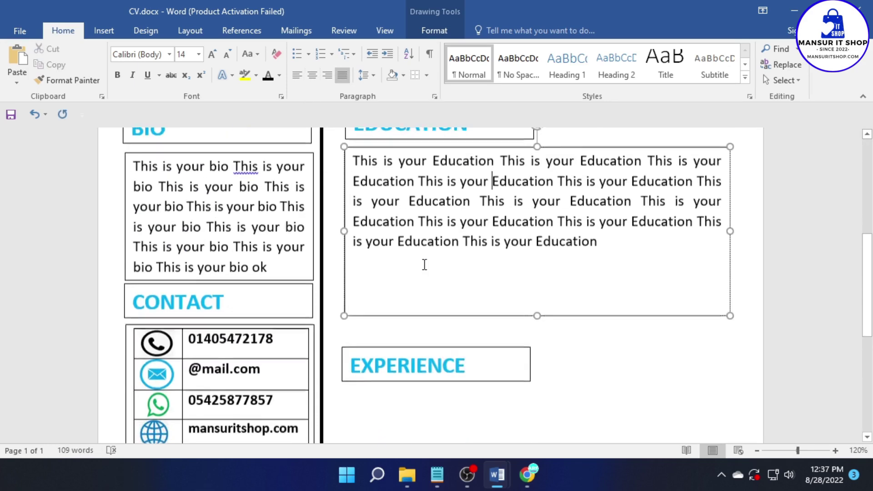
{"action": "left_click", "coordinate": [344, 148]}
Ctrl+drag a copy of the 'This is your Education' box below the EXPERIENCE heading, then check the layout.
{"action": "scroll", "coordinate": [459, 247], "scroll_direction": "down", "scroll_amount": 4}
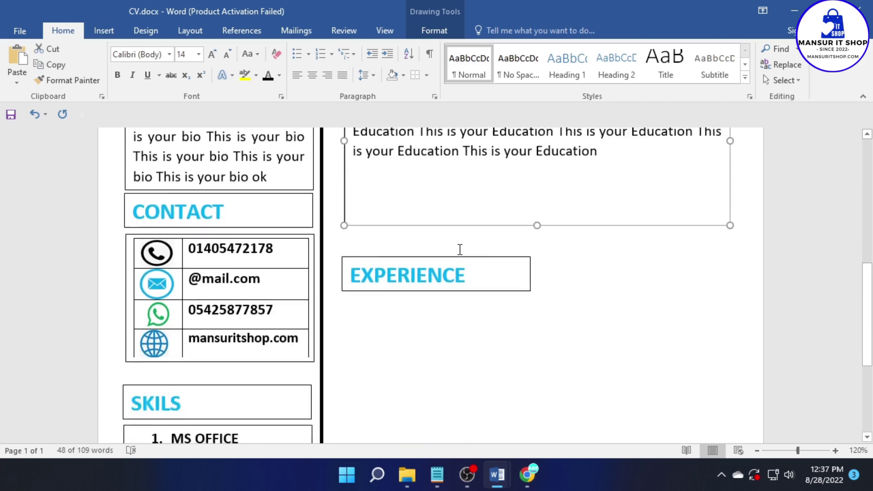
{"action": "scroll", "coordinate": [459, 248], "scroll_direction": "down", "scroll_amount": 1}
{"action": "left_click_drag", "start_coordinate": [478, 205], "coordinate": [471, 433]}
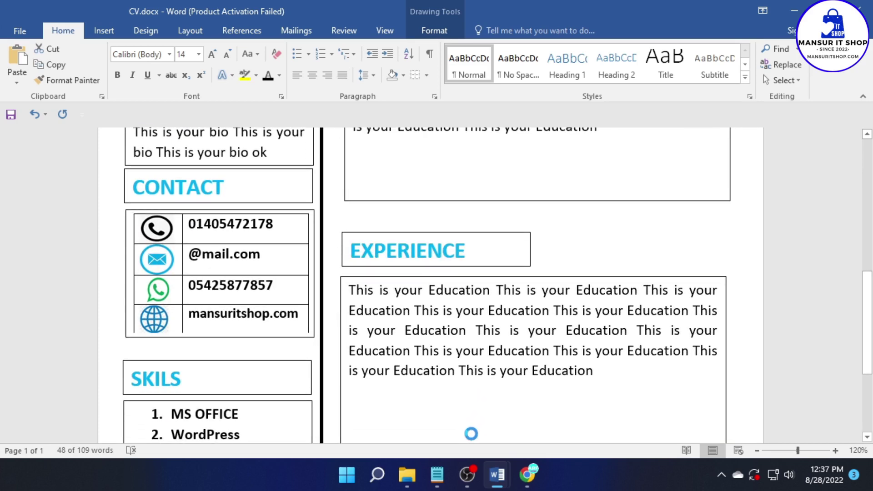
{"action": "left_click", "coordinate": [530, 327]}
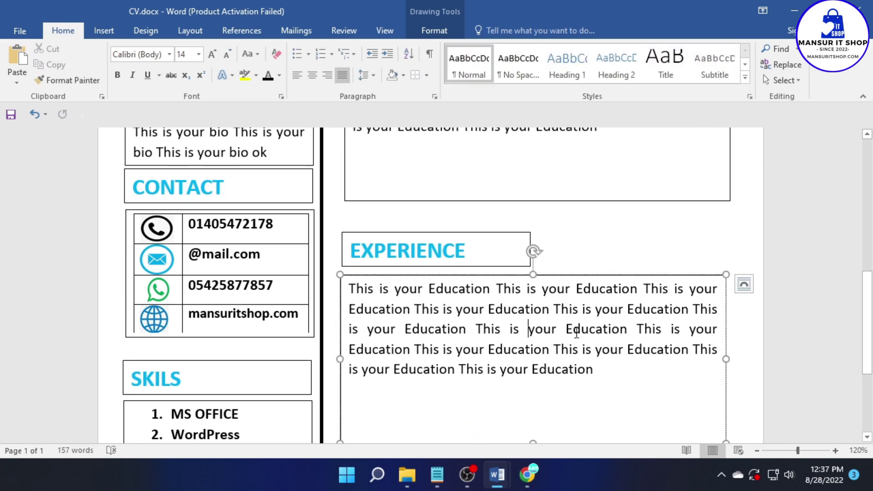
{"action": "scroll", "coordinate": [530, 327], "scroll_direction": "down", "scroll_amount": 5, "text": "ctrl"}
{"action": "scroll", "coordinate": [588, 316], "scroll_direction": "down", "scroll_amount": 1}
{"action": "scroll", "coordinate": [588, 316], "scroll_direction": "down", "scroll_amount": 3, "text": "ctrl"}
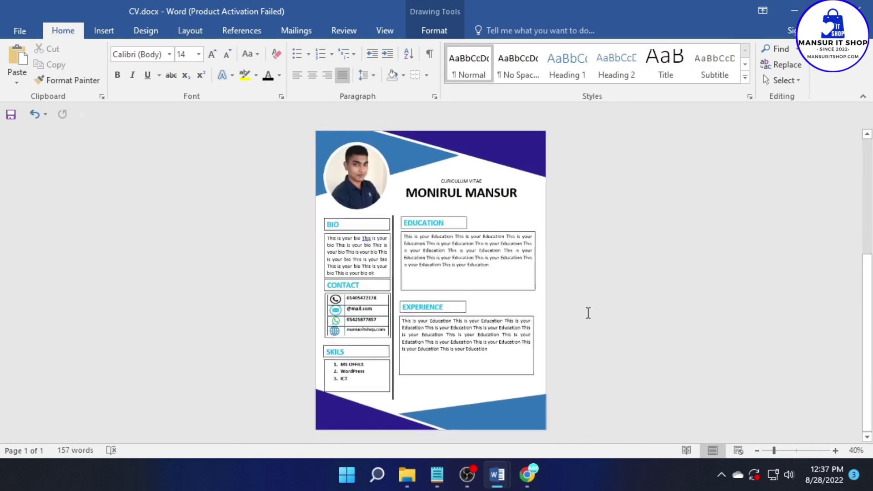
{"action": "scroll", "coordinate": [586, 311], "scroll_direction": "up", "scroll_amount": 1, "text": "ctrl"}
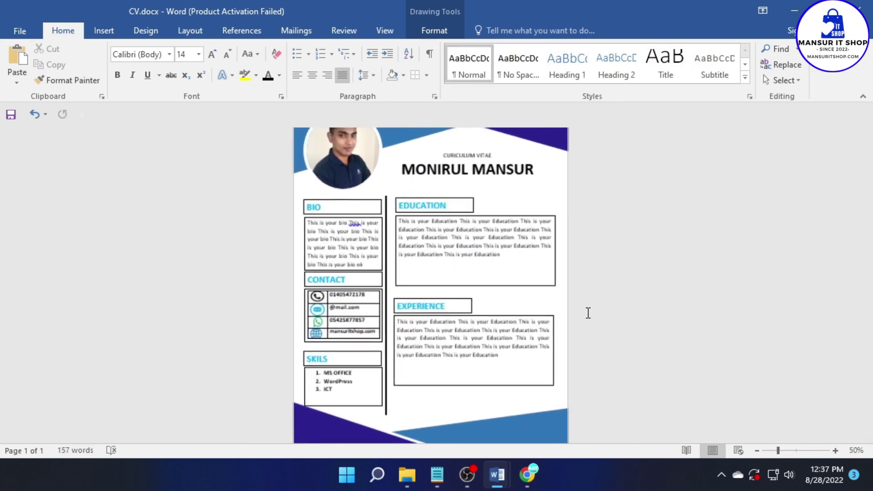
Nudge the EXPERIENCE heading box slightly upward into place.
{"action": "left_click", "coordinate": [416, 301]}
{"action": "left_click_drag", "start_coordinate": [427, 294], "coordinate": [427, 290]}
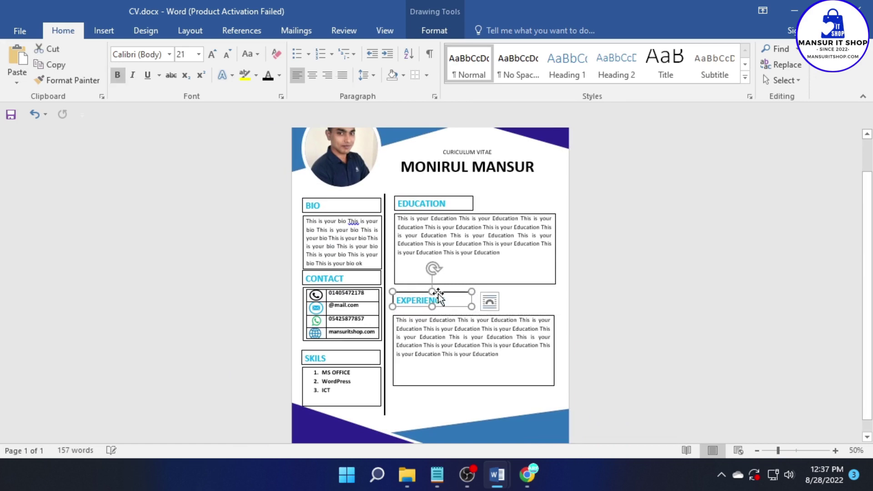
{"action": "left_click", "coordinate": [524, 296]}
{"action": "scroll", "coordinate": [537, 297], "scroll_direction": "up", "scroll_amount": 1}
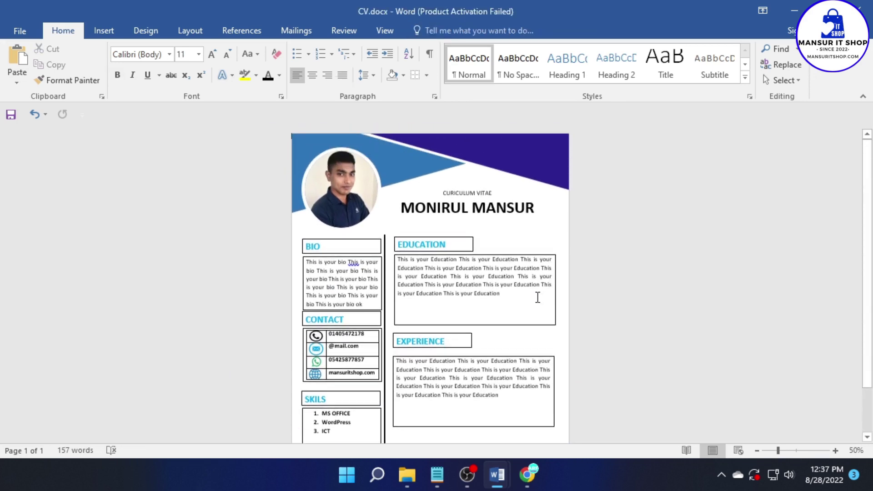
{"action": "left_click", "coordinate": [396, 342]}
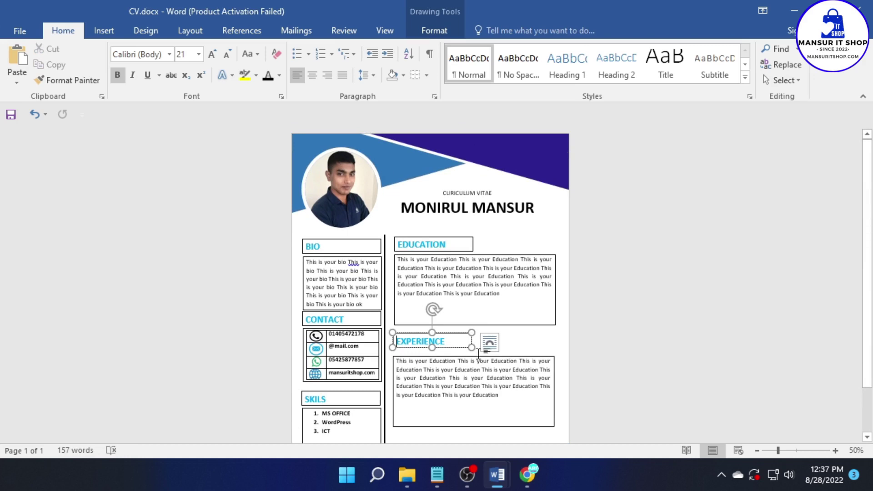
{"action": "left_click", "coordinate": [524, 342]}
{"action": "scroll", "coordinate": [537, 326], "scroll_direction": "down", "scroll_amount": 1}
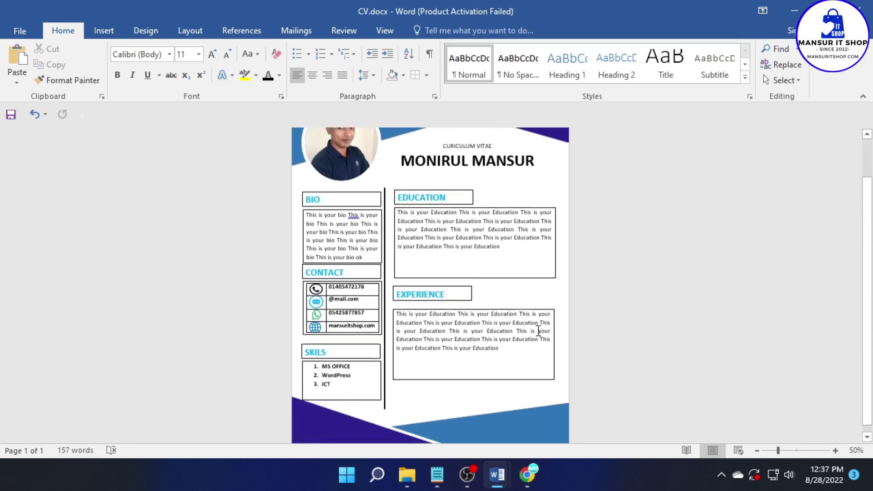
Select the EDUCATION heading, the Education text box and the EXPERIENCE heading together.
{"action": "left_click", "coordinate": [445, 185]}
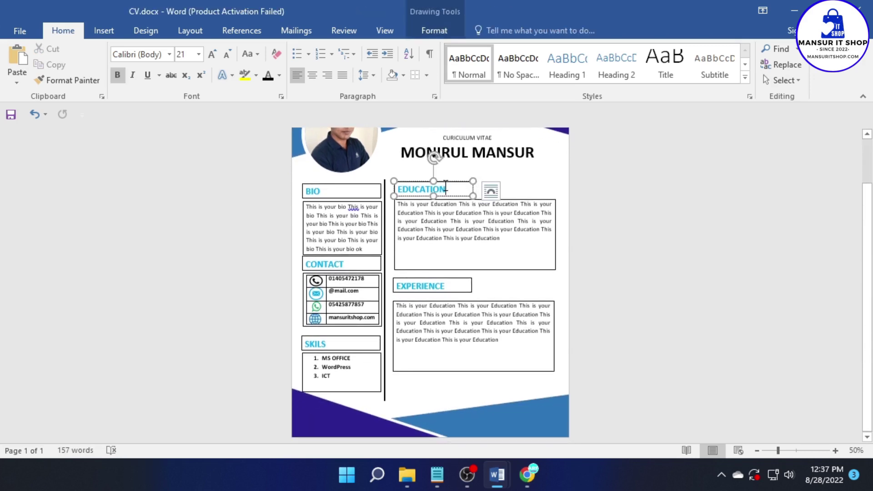
{"action": "left_click", "coordinate": [445, 269], "text": "ctrl"}
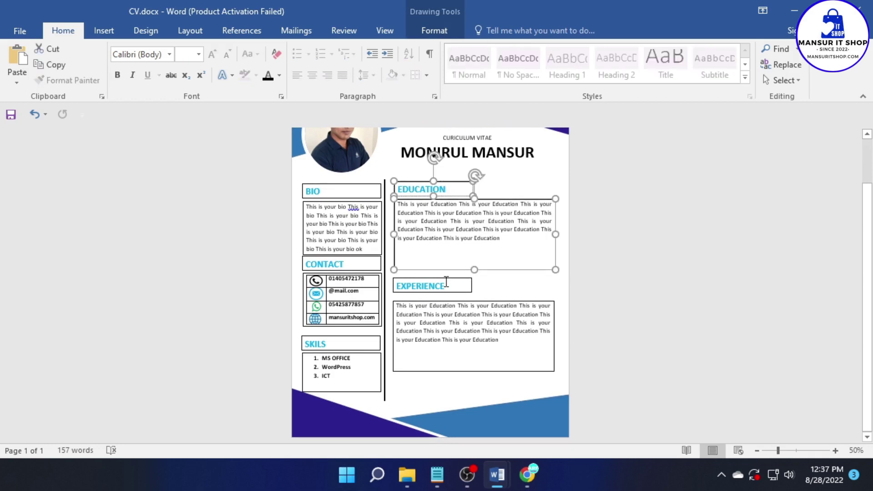
{"action": "scroll", "coordinate": [464, 282], "scroll_direction": "up", "scroll_amount": 1}
{"action": "scroll", "coordinate": [464, 281], "scroll_direction": "up", "scroll_amount": 2}
{"action": "key", "text": "Escape"}
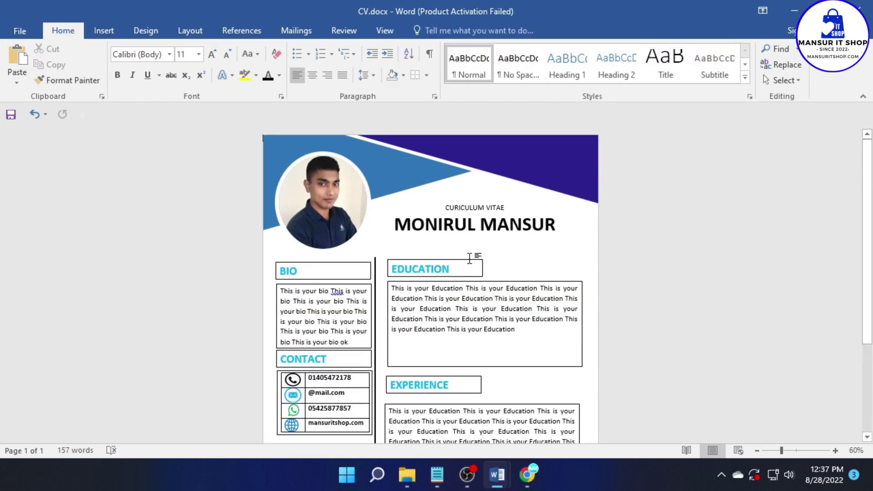
{"action": "left_click", "coordinate": [470, 259]}
{"action": "scroll", "coordinate": [504, 234], "scroll_direction": "down", "scroll_amount": 1}
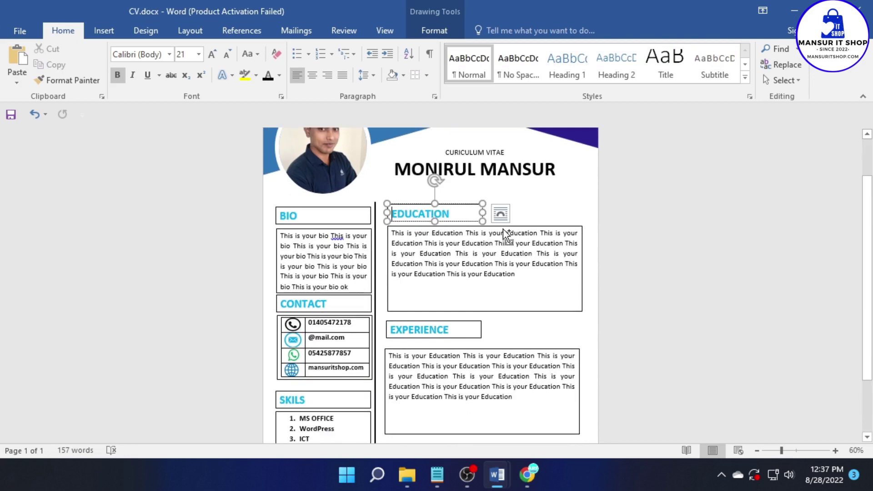
{"action": "left_click", "coordinate": [507, 233], "text": "ctrl"}
{"action": "left_click", "coordinate": [434, 332], "text": "ctrl"}
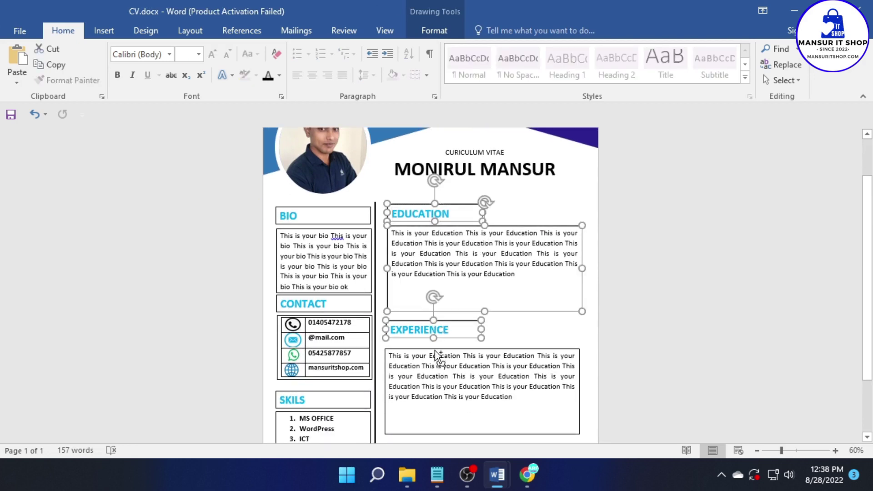
Add the Experience box and set No Outline on all the right-column boxes.
{"action": "left_click", "coordinate": [438, 357], "text": "ctrl"}
{"action": "scroll", "coordinate": [454, 272], "scroll_direction": "down", "scroll_amount": 1}
{"action": "scroll", "coordinate": [461, 250], "scroll_direction": "down", "scroll_amount": 1}
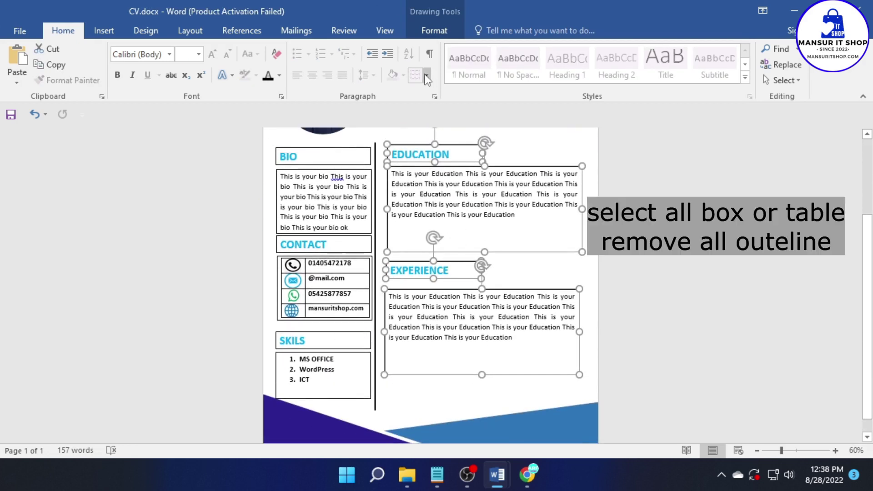
{"action": "right_click", "coordinate": [464, 169]}
{"action": "mouse_move", "coordinate": [511, 263]}
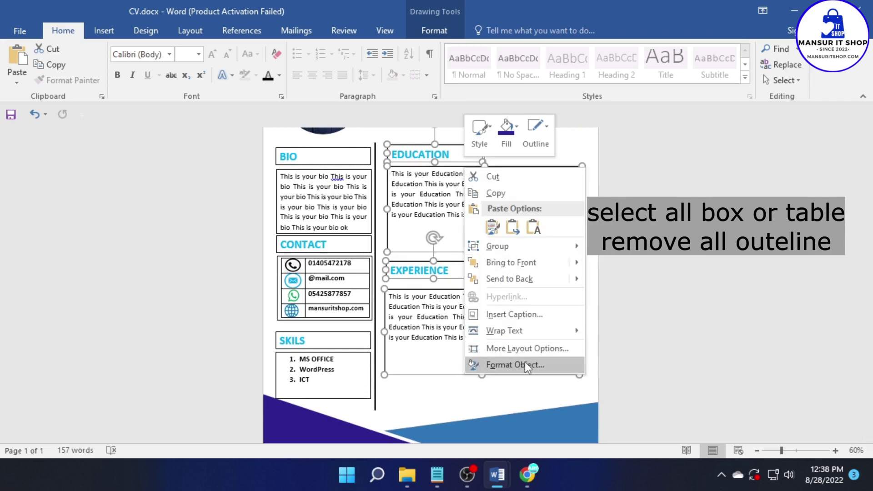
{"action": "left_click", "coordinate": [546, 127]}
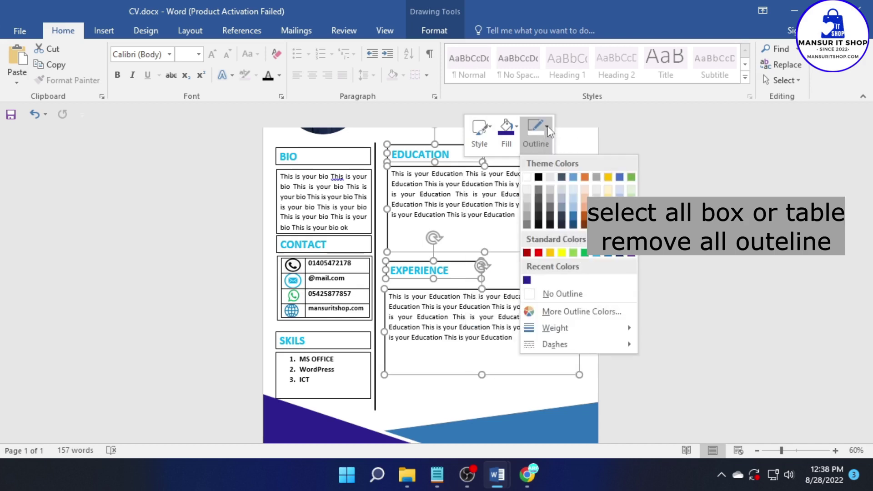
{"action": "left_click", "coordinate": [527, 177]}
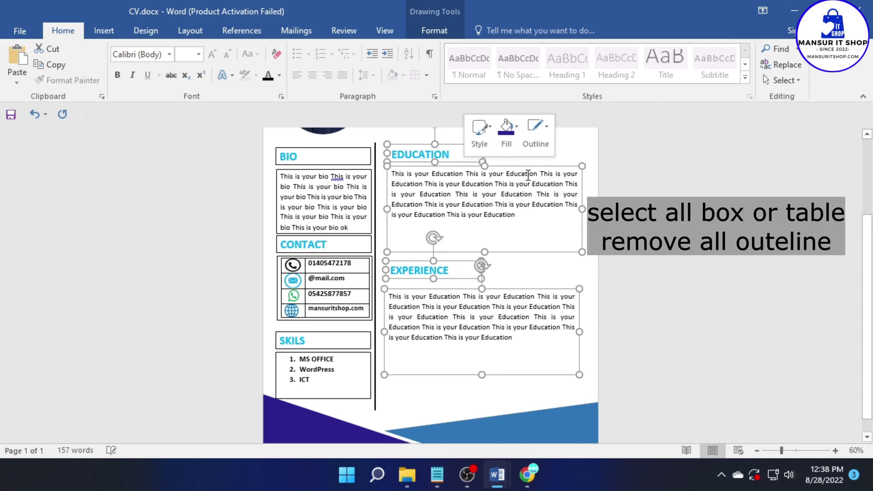
{"action": "left_click", "coordinate": [577, 140]}
{"action": "scroll", "coordinate": [577, 140], "scroll_direction": "up", "scroll_amount": 1}
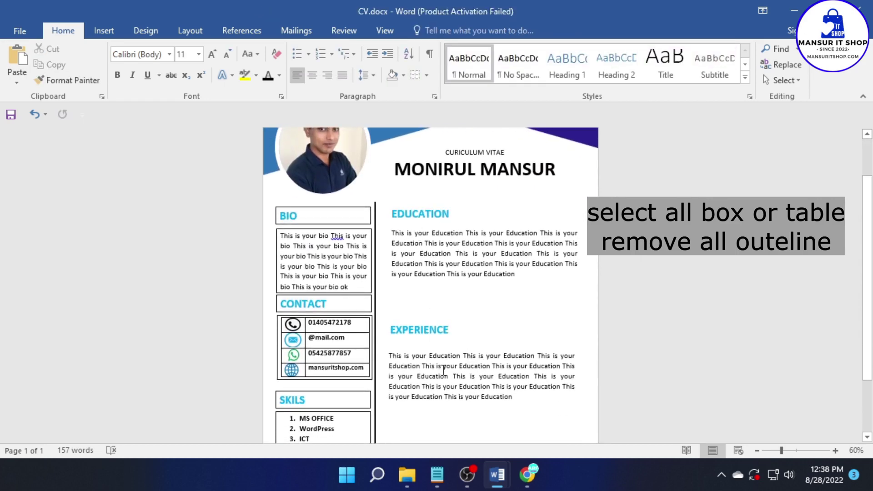
{"action": "scroll", "coordinate": [443, 370], "scroll_direction": "down", "scroll_amount": 1}
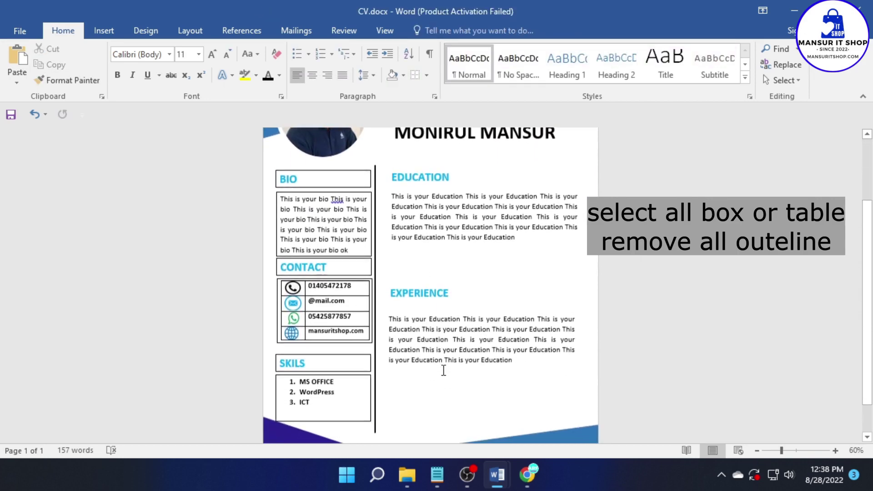
Set No Outline on the BIO heading, bio text and CONTACT heading boxes.
{"action": "left_click", "coordinate": [307, 173]}
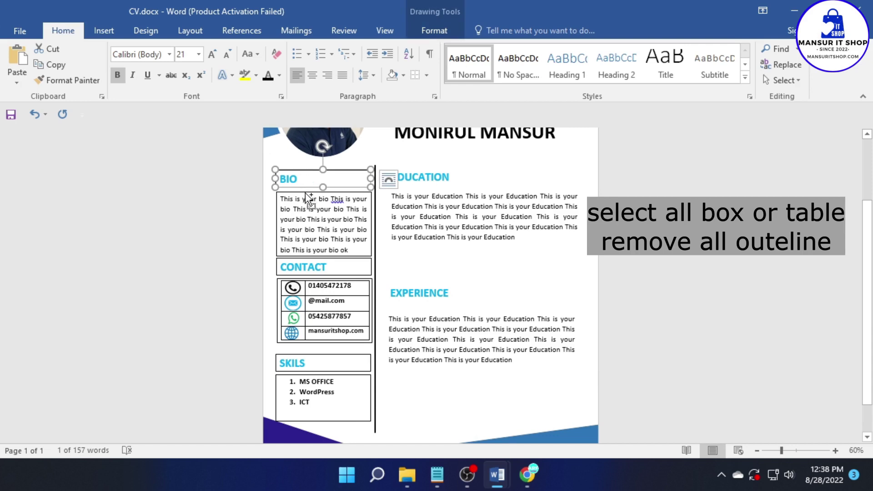
{"action": "left_click", "coordinate": [304, 192]}
{"action": "left_click", "coordinate": [320, 166]}
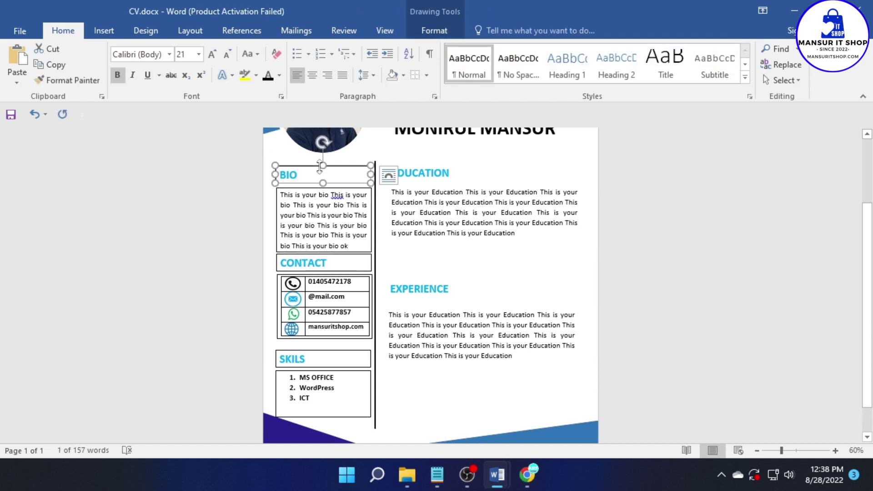
{"action": "left_click", "coordinate": [303, 255], "text": "shift"}
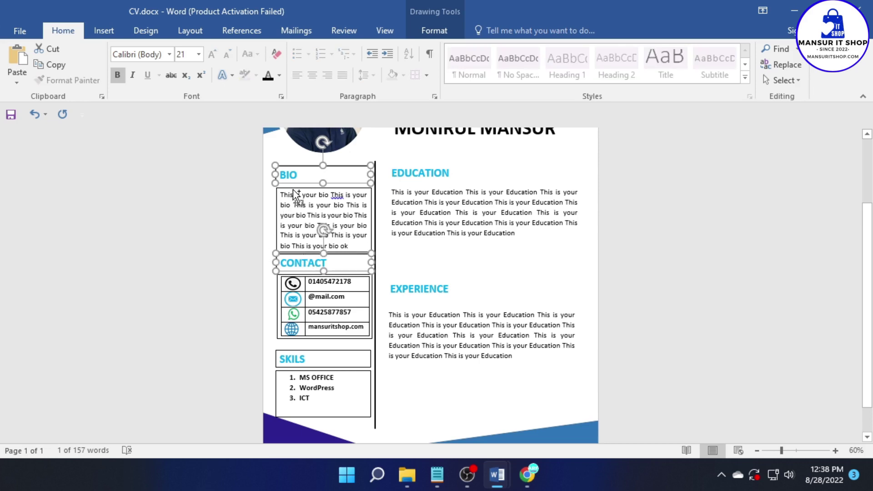
{"action": "left_click", "coordinate": [295, 196], "text": "shift"}
{"action": "scroll", "coordinate": [323, 248], "scroll_direction": "down", "scroll_amount": 1}
{"action": "right_click", "coordinate": [322, 249]}
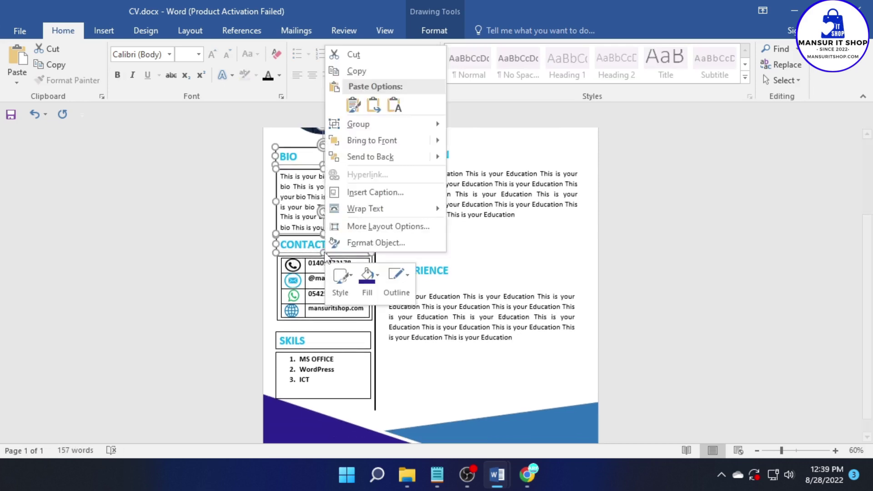
{"action": "left_click", "coordinate": [407, 275]}
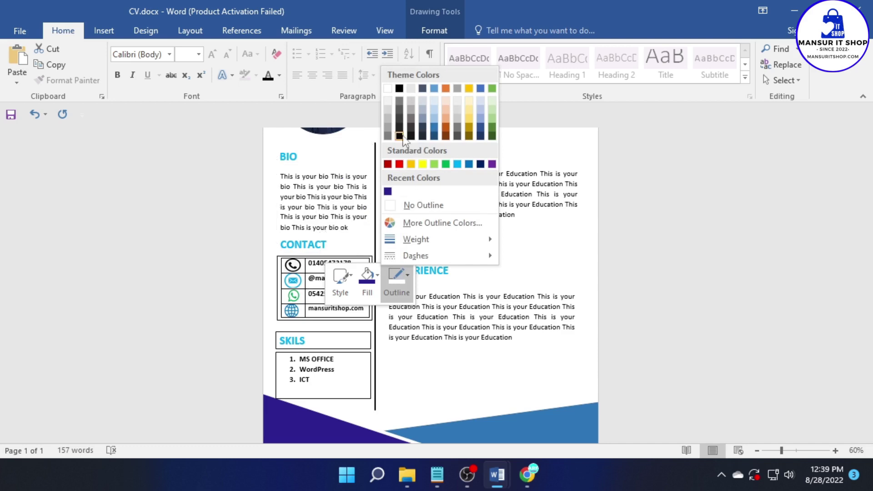
{"action": "left_click", "coordinate": [389, 94]}
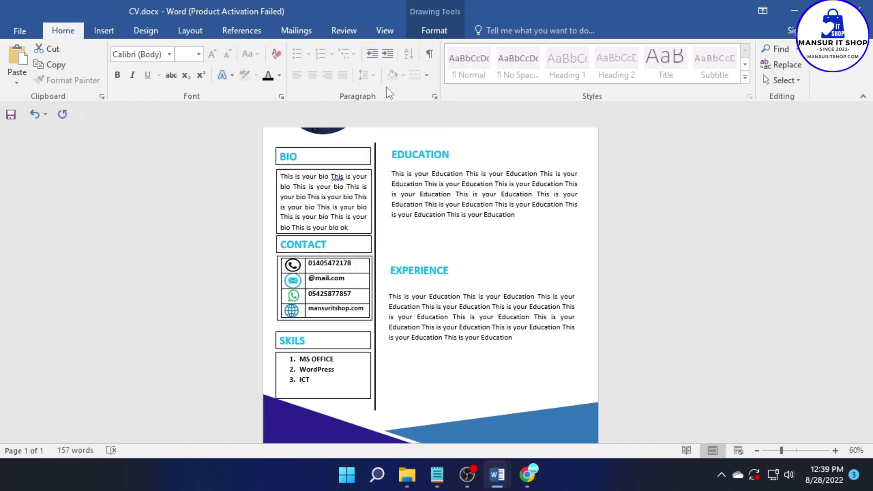
{"action": "left_click", "coordinate": [420, 241]}
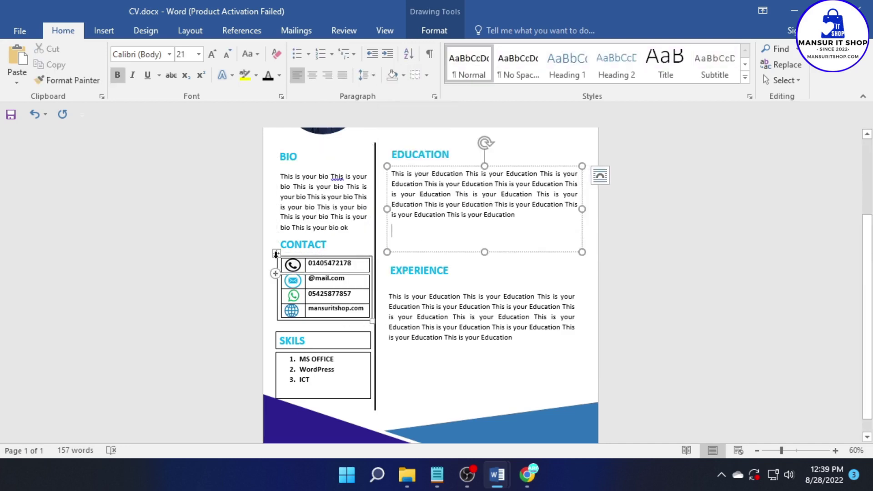
Apply No Border to the whole contact details table, clearing inner grid lines and outer box.
{"action": "left_click", "coordinate": [276, 254]}
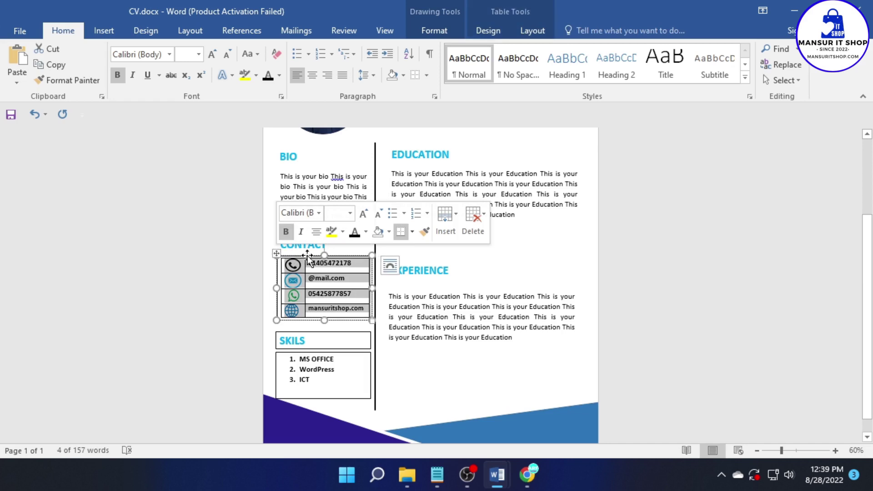
{"action": "left_click", "coordinate": [412, 232]}
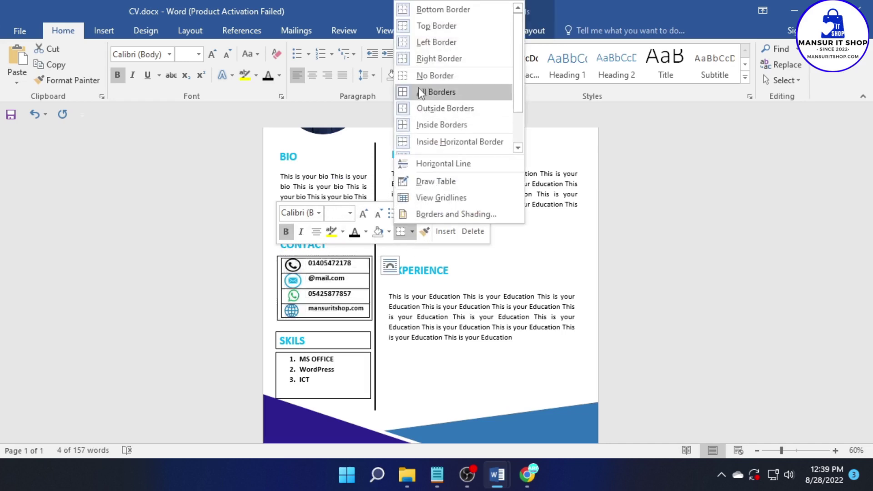
{"action": "left_click", "coordinate": [424, 75]}
{"action": "left_click", "coordinate": [404, 306]}
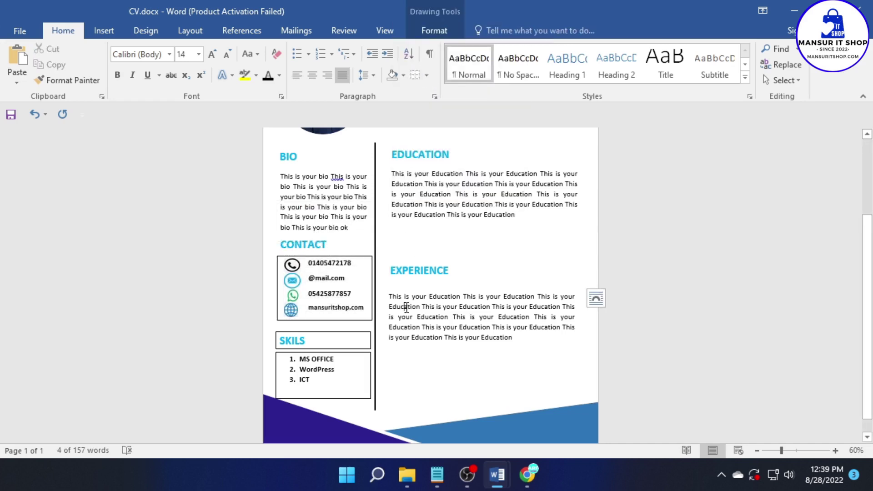
{"action": "right_click", "coordinate": [276, 253]}
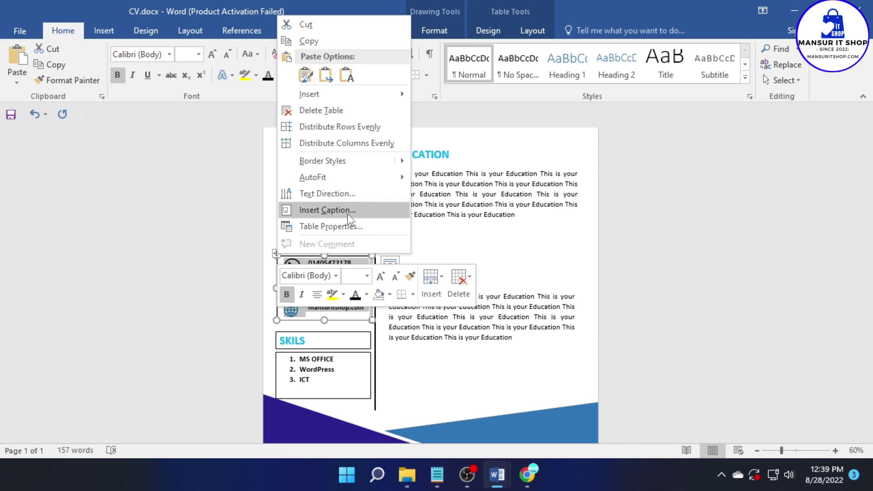
{"action": "left_click", "coordinate": [277, 254]}
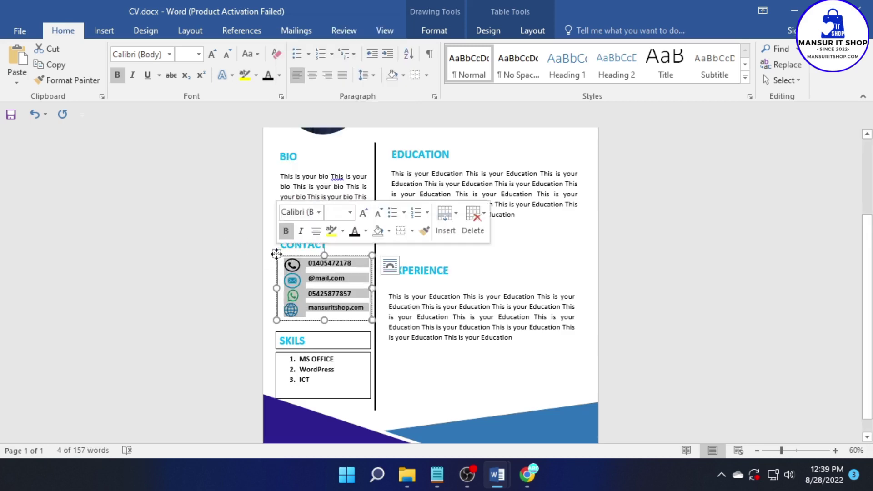
{"action": "left_click", "coordinate": [412, 231]}
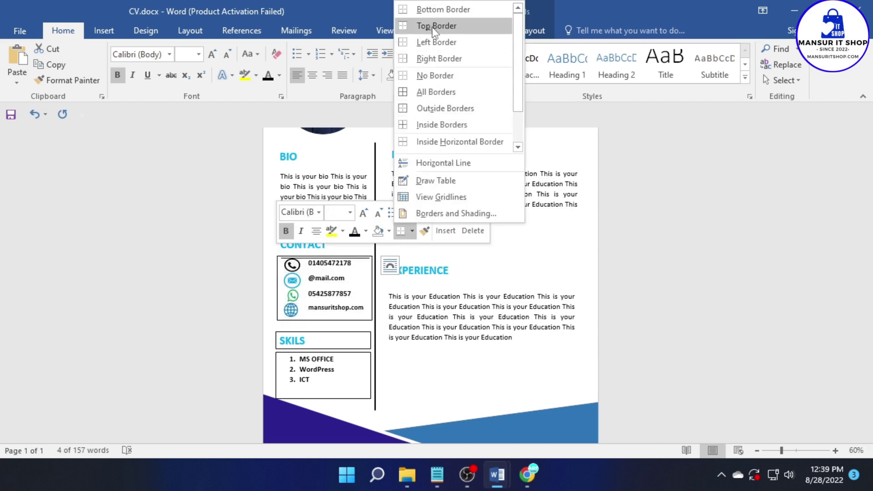
{"action": "left_click", "coordinate": [432, 73]}
Set the skills list box outline colour to white.
{"action": "left_click", "coordinate": [368, 400]}
{"action": "right_click", "coordinate": [311, 406]}
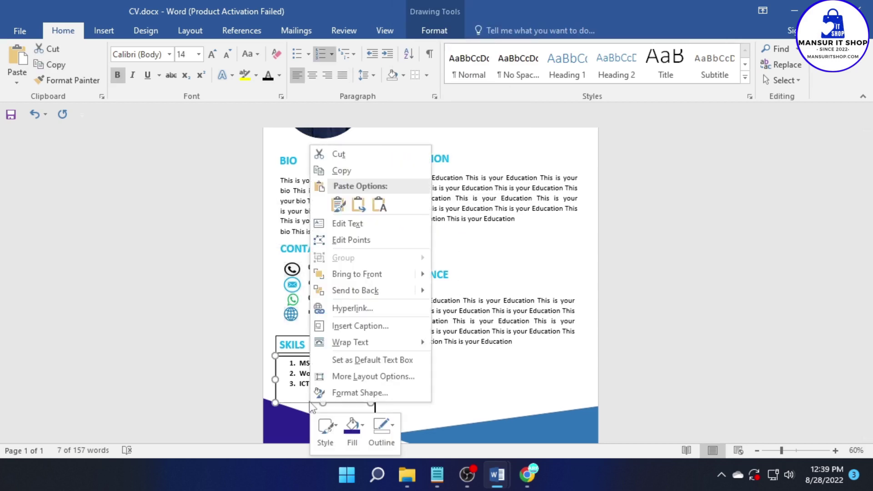
{"action": "left_click", "coordinate": [395, 422]}
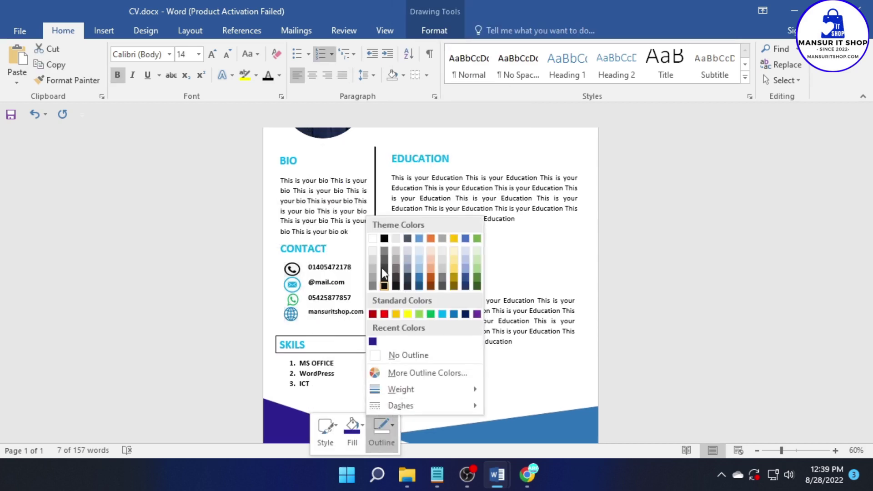
{"action": "left_click", "coordinate": [372, 238]}
{"action": "scroll", "coordinate": [312, 345], "scroll_direction": "up", "scroll_amount": 5}
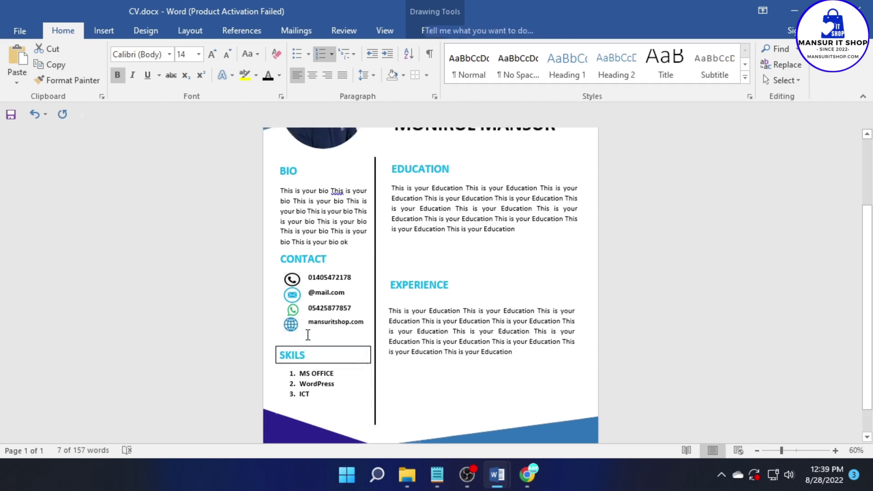
{"action": "scroll", "coordinate": [313, 392], "scroll_direction": "down", "scroll_amount": 3}
Give the SKILS heading box No Outline and check the page layout.
{"action": "left_click", "coordinate": [295, 356]}
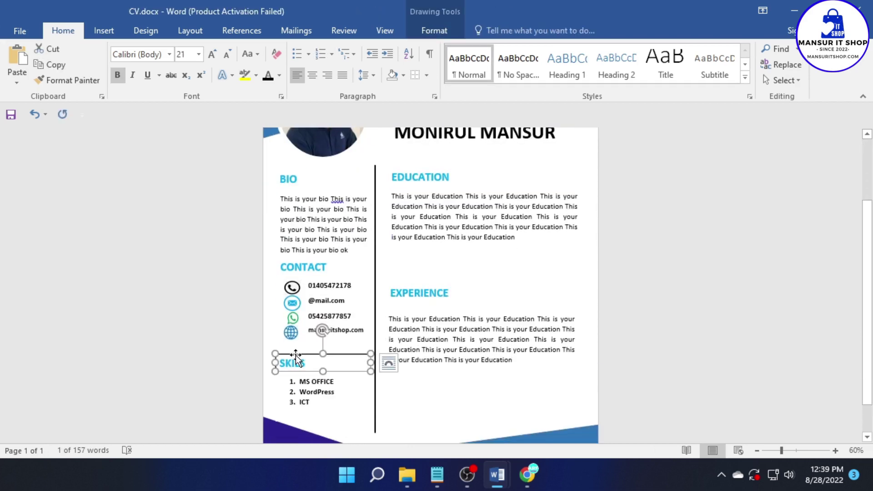
{"action": "right_click", "coordinate": [358, 358]}
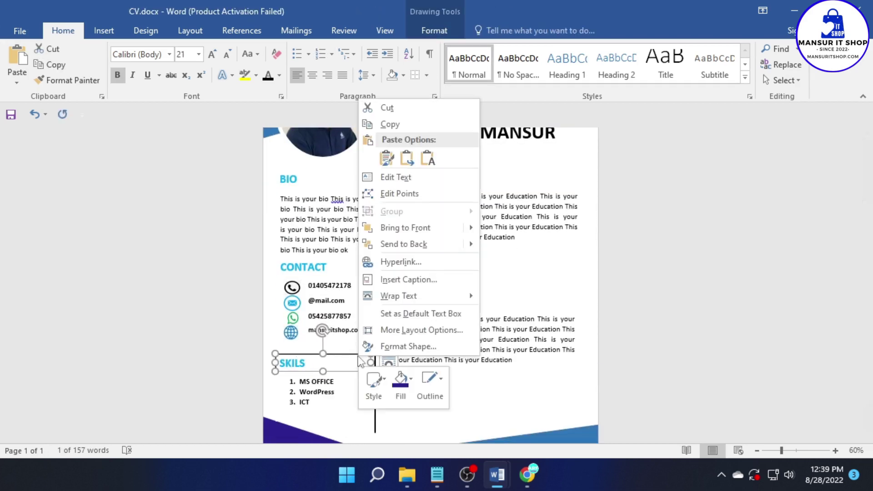
{"action": "left_click", "coordinate": [430, 386]}
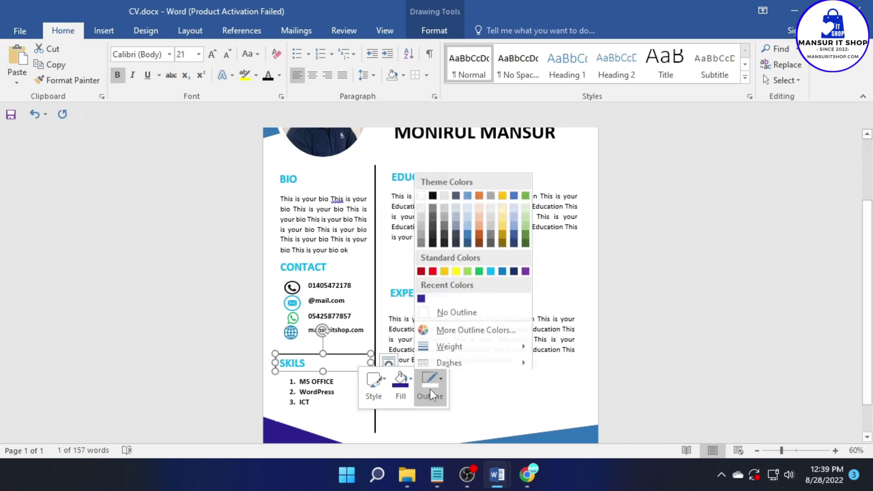
{"action": "left_click", "coordinate": [449, 309]}
{"action": "left_click", "coordinate": [460, 339]}
{"action": "left_click", "coordinate": [495, 244]}
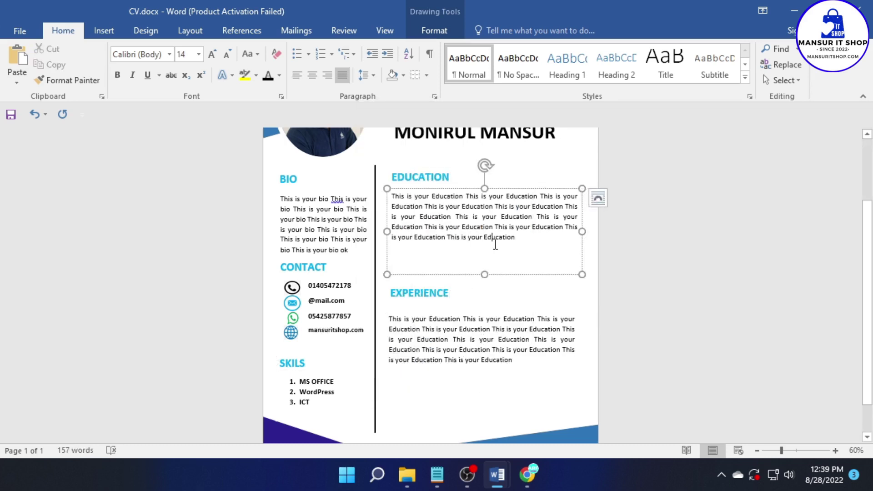
{"action": "left_click", "coordinate": [530, 302]}
{"action": "scroll", "coordinate": [554, 224], "scroll_direction": "up", "scroll_amount": 2}
{"action": "scroll", "coordinate": [545, 233], "scroll_direction": "down", "scroll_amount": 3}
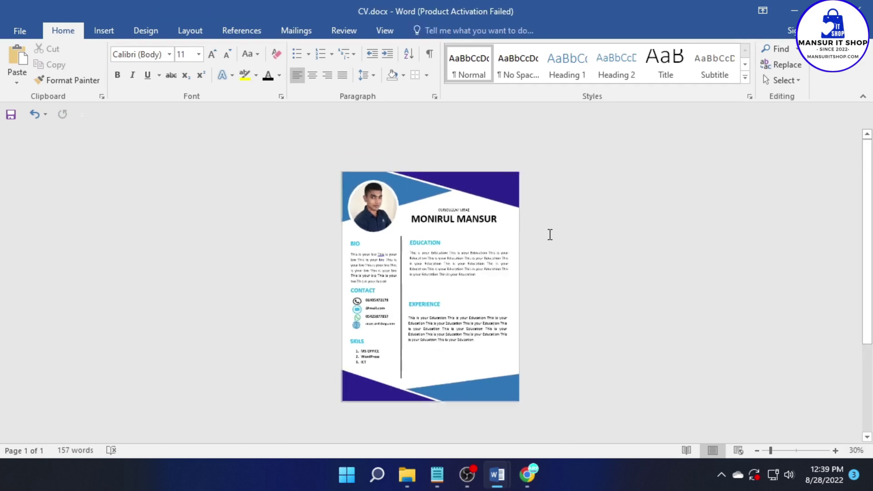
{"action": "scroll", "coordinate": [548, 232], "scroll_direction": "down", "scroll_amount": 1}
{"action": "scroll", "coordinate": [547, 232], "scroll_direction": "up", "scroll_amount": 2}
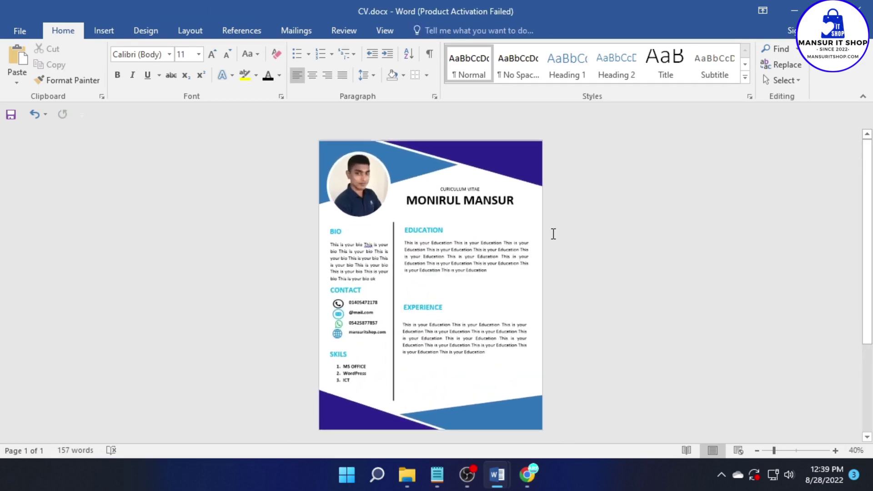
{"action": "left_click", "coordinate": [486, 200]}
{"action": "left_click", "coordinate": [522, 163]}
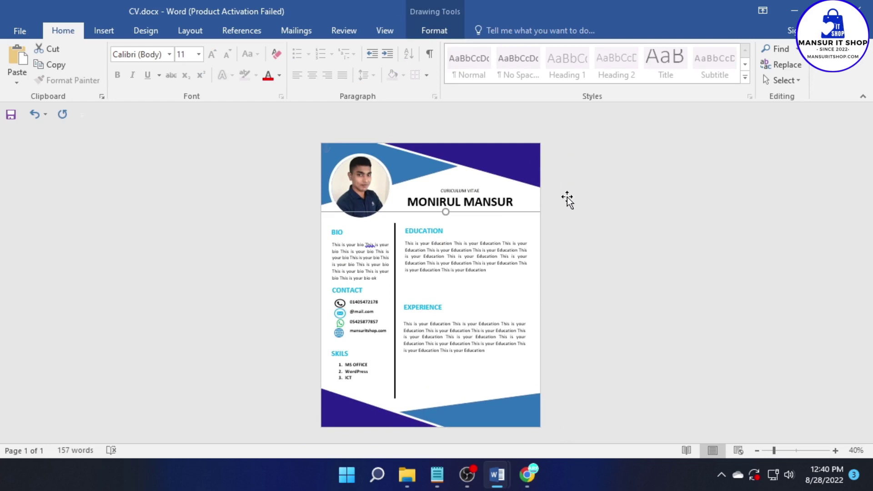
{"action": "left_click", "coordinate": [621, 218]}
{"action": "scroll", "coordinate": [582, 254], "scroll_direction": "up", "scroll_amount": 2}
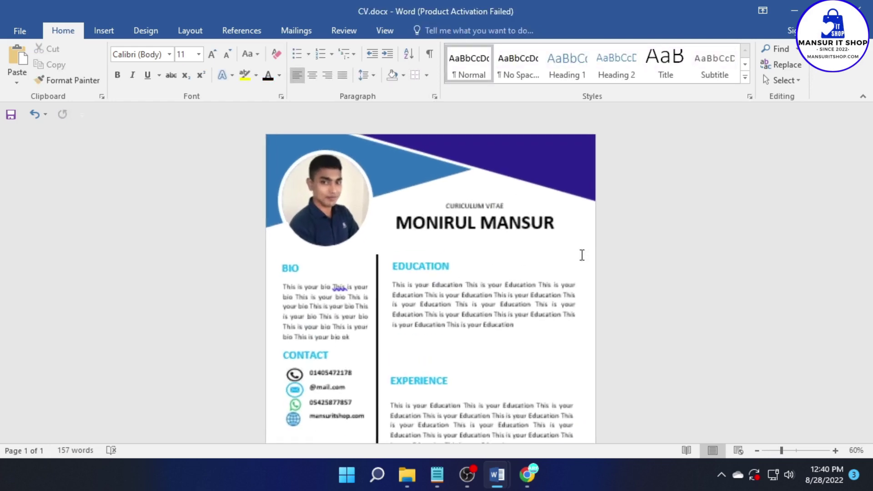
{"action": "scroll", "coordinate": [432, 318], "scroll_direction": "down", "scroll_amount": 2}
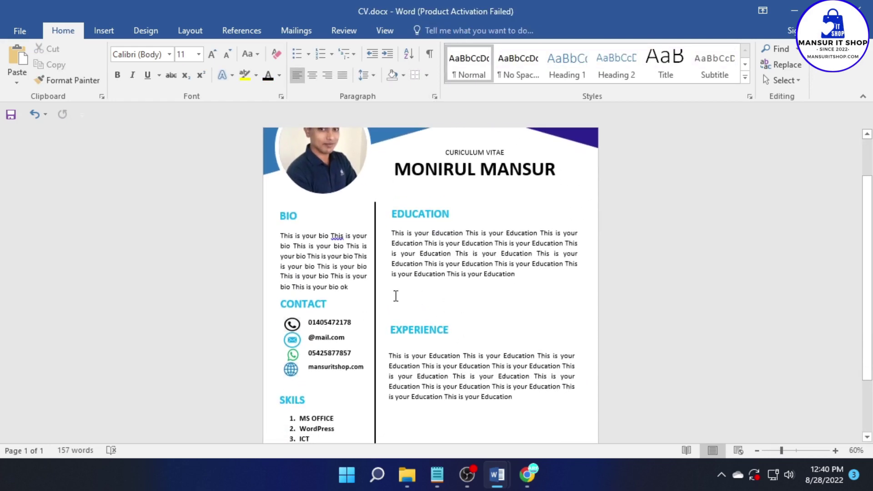
{"action": "scroll", "coordinate": [395, 296], "scroll_direction": "down", "scroll_amount": 3}
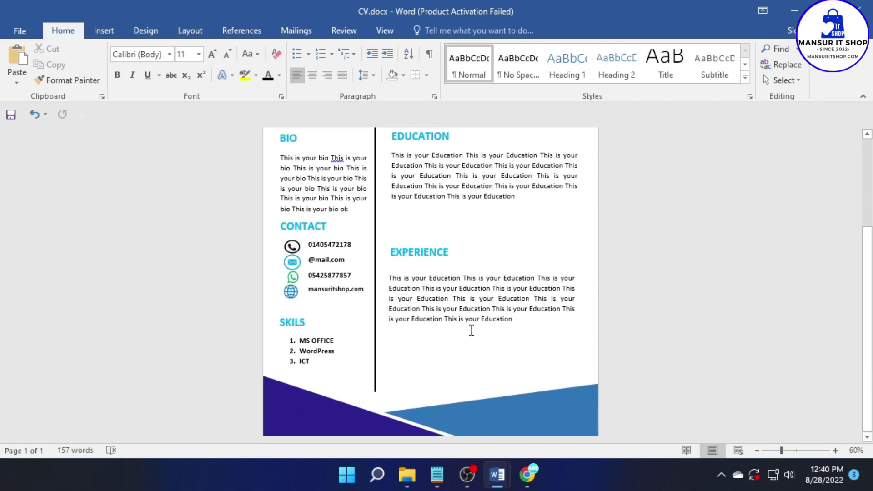
{"action": "scroll", "coordinate": [481, 298], "scroll_direction": "up", "scroll_amount": 5}
{"action": "scroll", "coordinate": [481, 298], "scroll_direction": "up", "scroll_amount": 1}
{"action": "scroll", "coordinate": [520, 291], "scroll_direction": "up", "scroll_amount": 3}
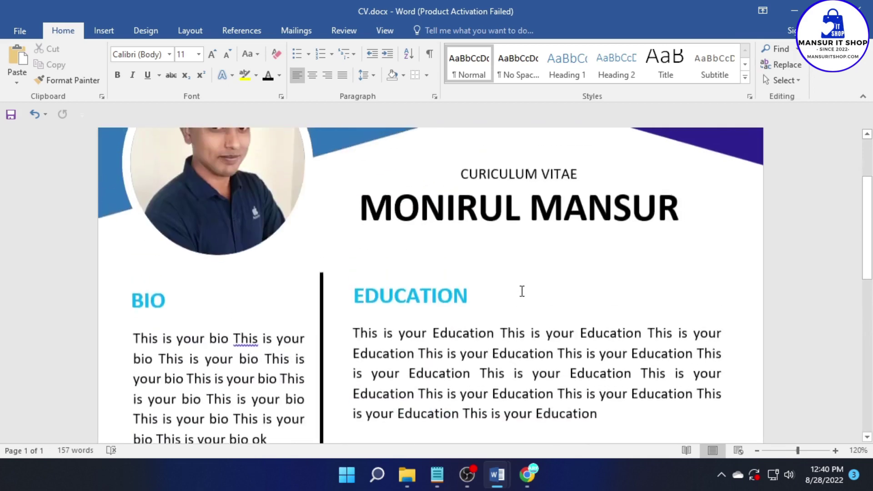
{"action": "scroll", "coordinate": [548, 264], "scroll_direction": "up", "scroll_amount": 2}
{"action": "scroll", "coordinate": [552, 300], "scroll_direction": "down", "scroll_amount": 1}
{"action": "scroll", "coordinate": [552, 302], "scroll_direction": "down", "scroll_amount": 3}
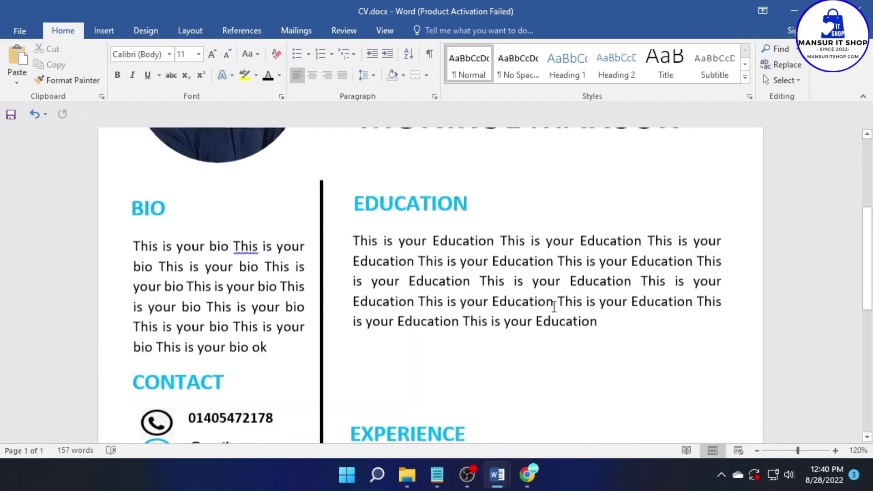
{"action": "scroll", "coordinate": [553, 305], "scroll_direction": "down", "scroll_amount": 3}
{"action": "scroll", "coordinate": [553, 307], "scroll_direction": "down", "scroll_amount": 4}
{"action": "scroll", "coordinate": [553, 308], "scroll_direction": "down", "scroll_amount": 2}
{"action": "scroll", "coordinate": [553, 308], "scroll_direction": "down", "scroll_amount": 2}
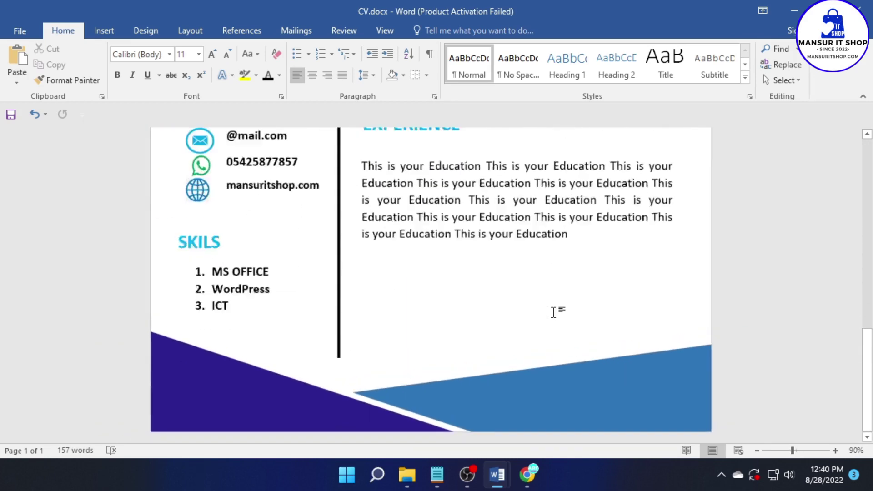
{"action": "scroll", "coordinate": [554, 309], "scroll_direction": "down", "scroll_amount": 4}
{"action": "scroll", "coordinate": [553, 313], "scroll_direction": "down", "scroll_amount": 1}
{"action": "scroll", "coordinate": [554, 313], "scroll_direction": "down", "scroll_amount": 1}
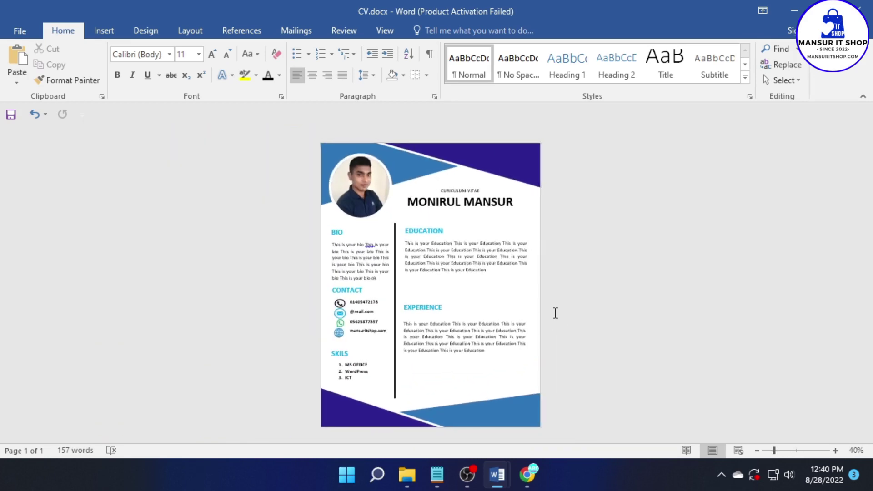